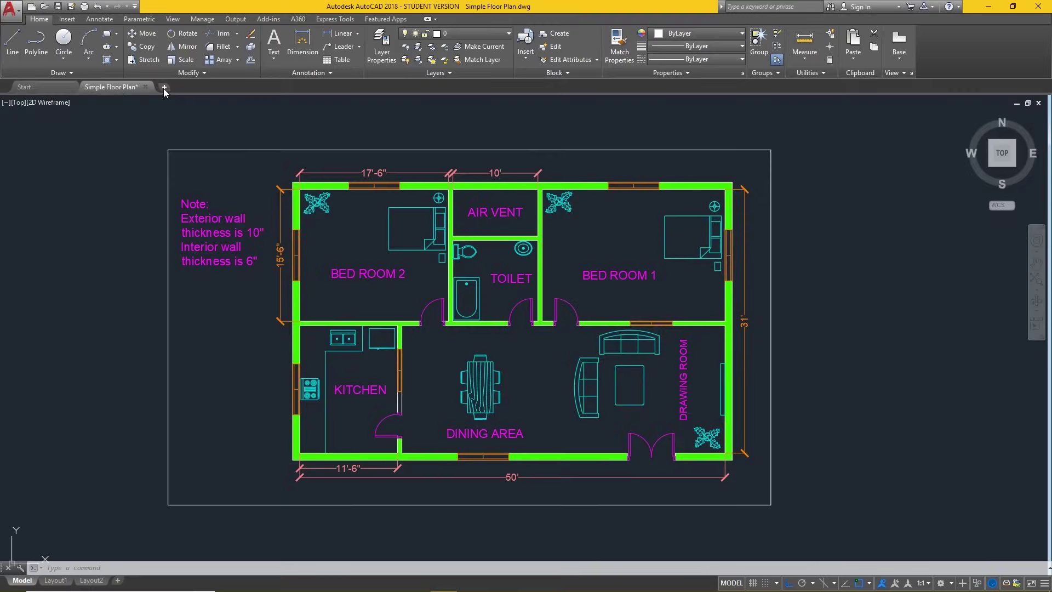
Create a new blank drawing, Drawing5, from the drawing tabs
{"action": "left_click", "coordinate": [163, 88]}
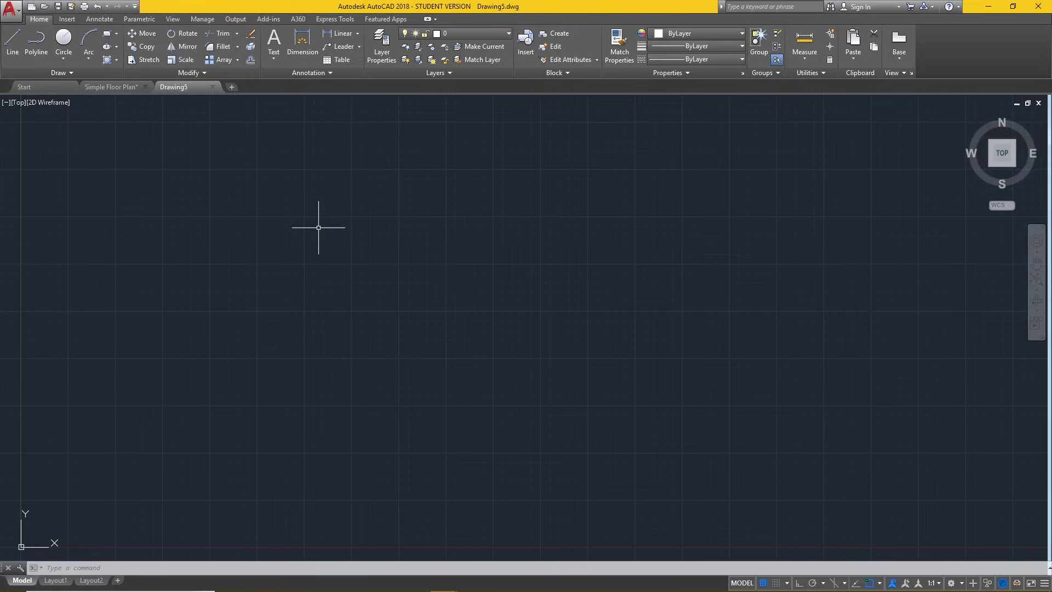
Set units to Architectural, 0'-0 1/4" precision, Inches insertion scale, and hide the grid
{"action": "type", "text": "UN"}
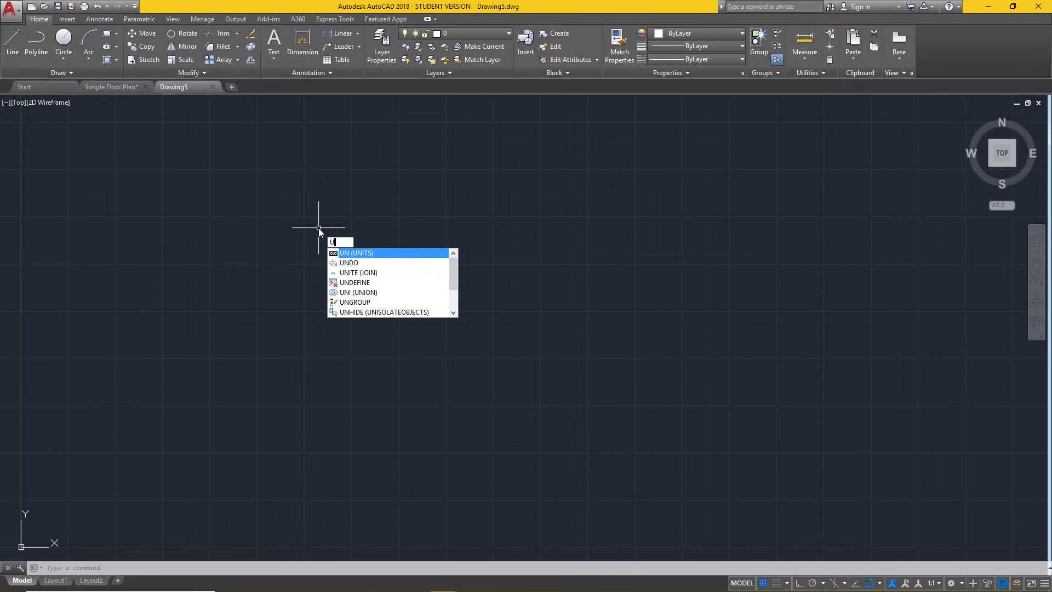
{"action": "key", "text": "Return"}
{"action": "type", "text": "UN"}
{"action": "key", "text": "Return"}
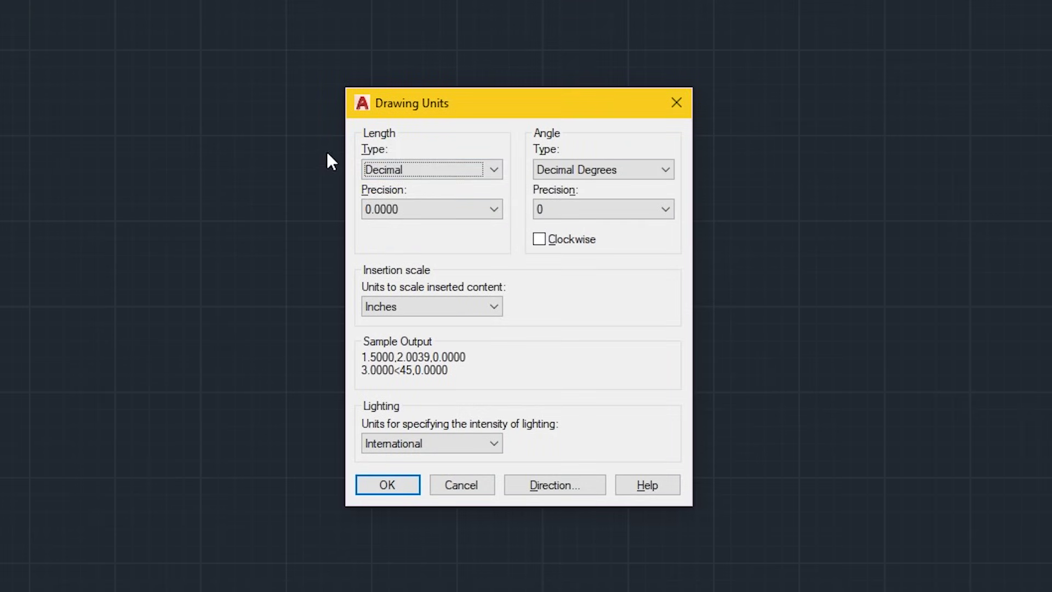
{"action": "left_click", "coordinate": [416, 169]}
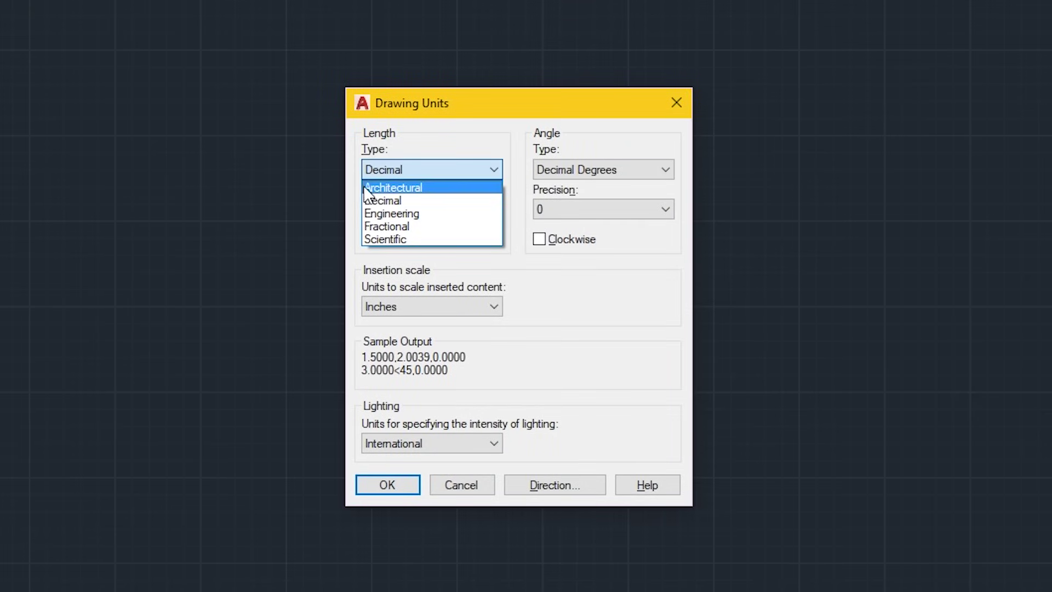
{"action": "left_click", "coordinate": [419, 187]}
{"action": "left_click", "coordinate": [423, 210]}
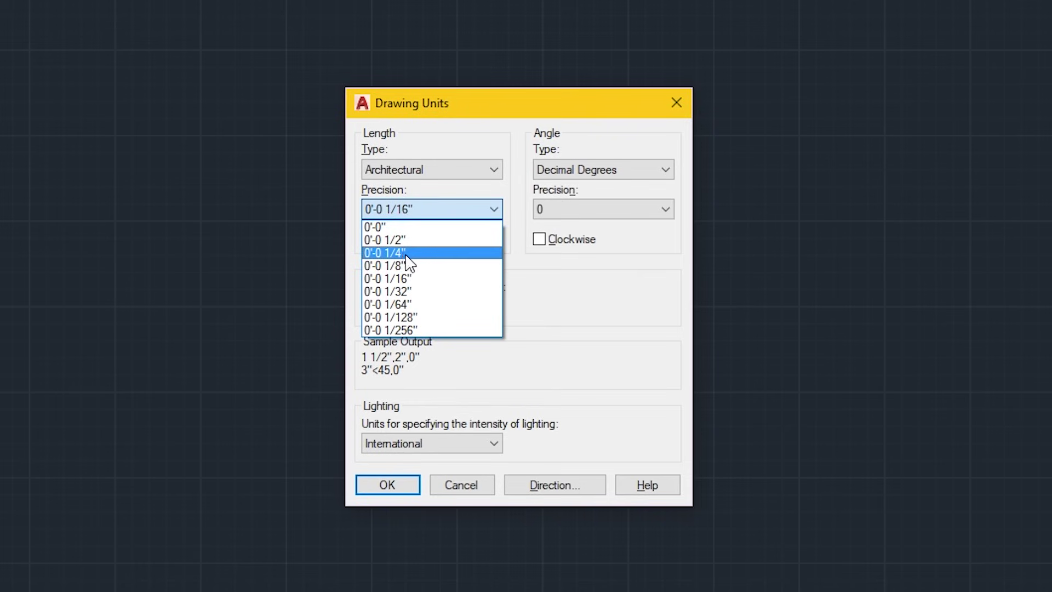
{"action": "left_click", "coordinate": [402, 253]}
{"action": "left_click", "coordinate": [444, 306]}
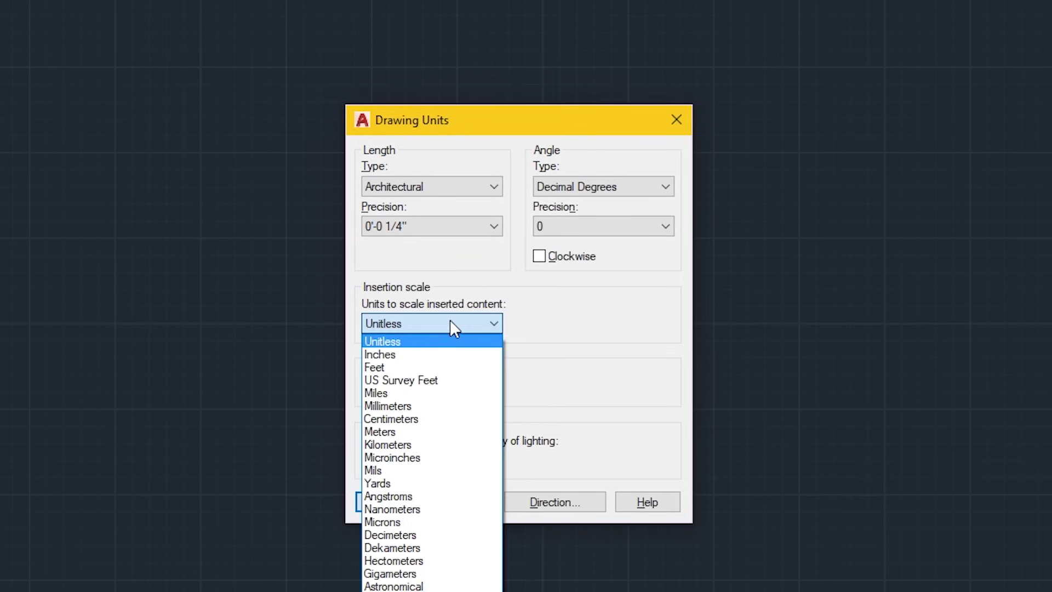
{"action": "left_click", "coordinate": [419, 355]}
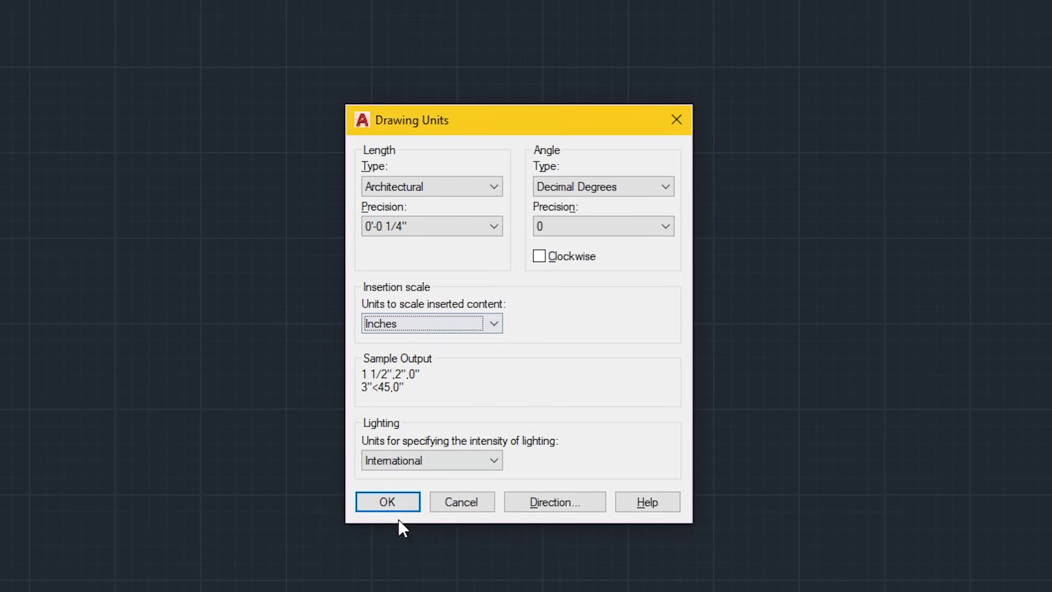
{"action": "left_click", "coordinate": [390, 503]}
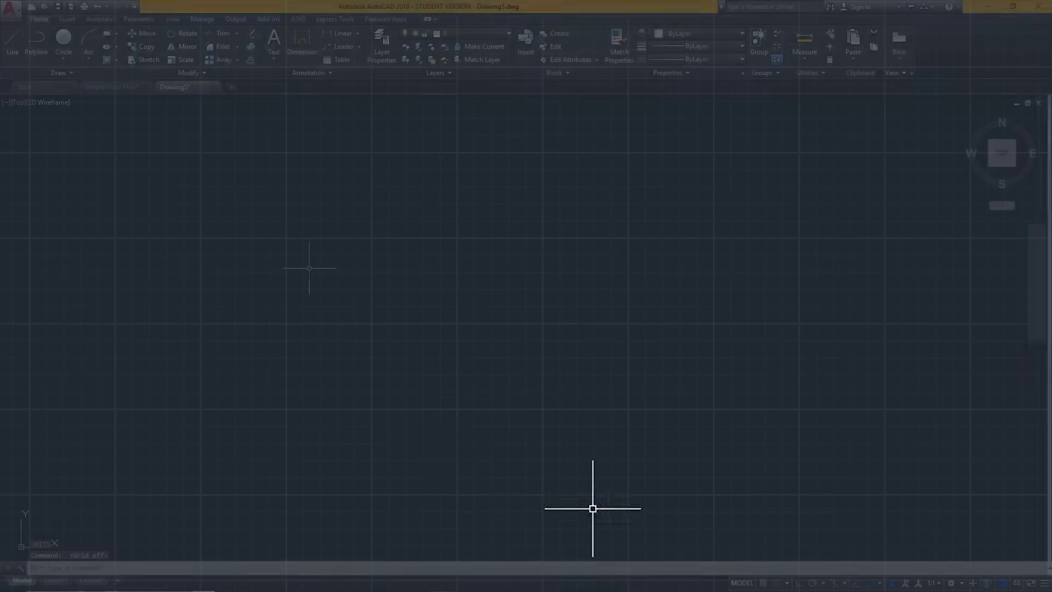
{"action": "key", "text": "F7"}
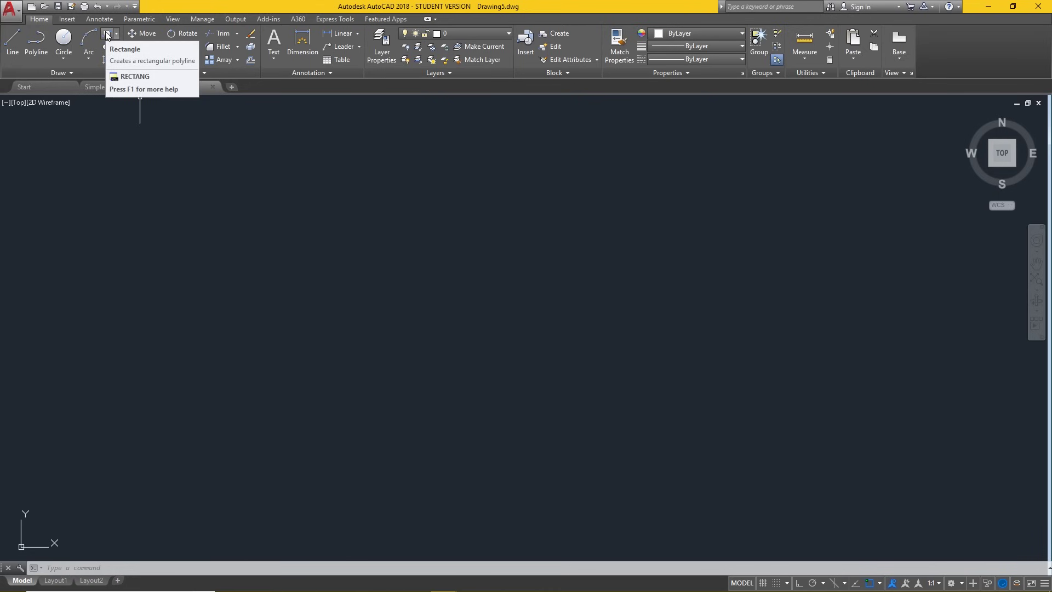
Draw a 50' by 31' rectangle for the house outline
{"action": "left_click", "coordinate": [107, 33]}
{"action": "key", "text": "Escape"}
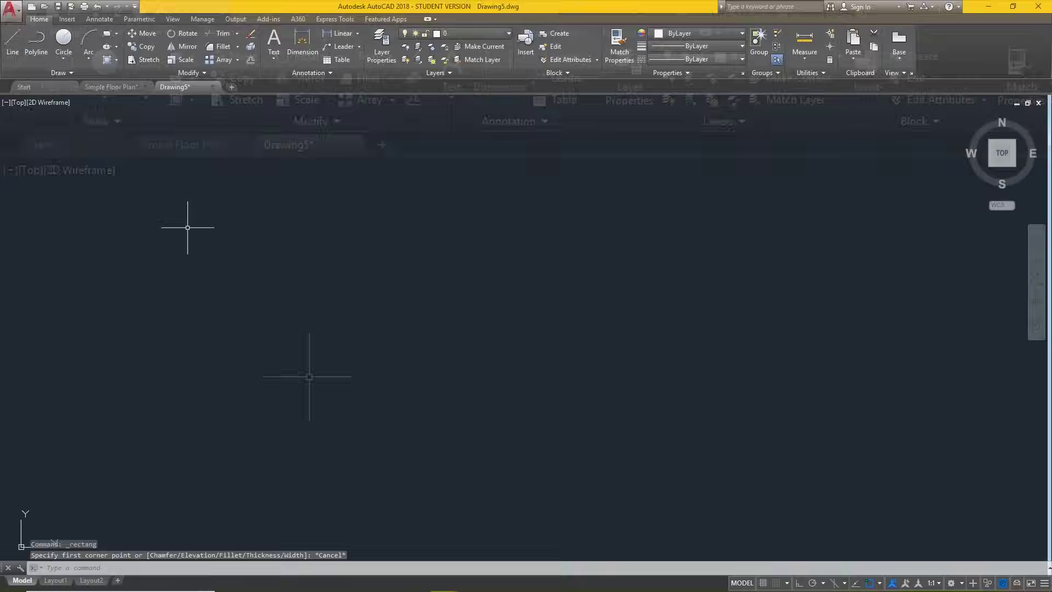
{"action": "type", "text": "REC"}
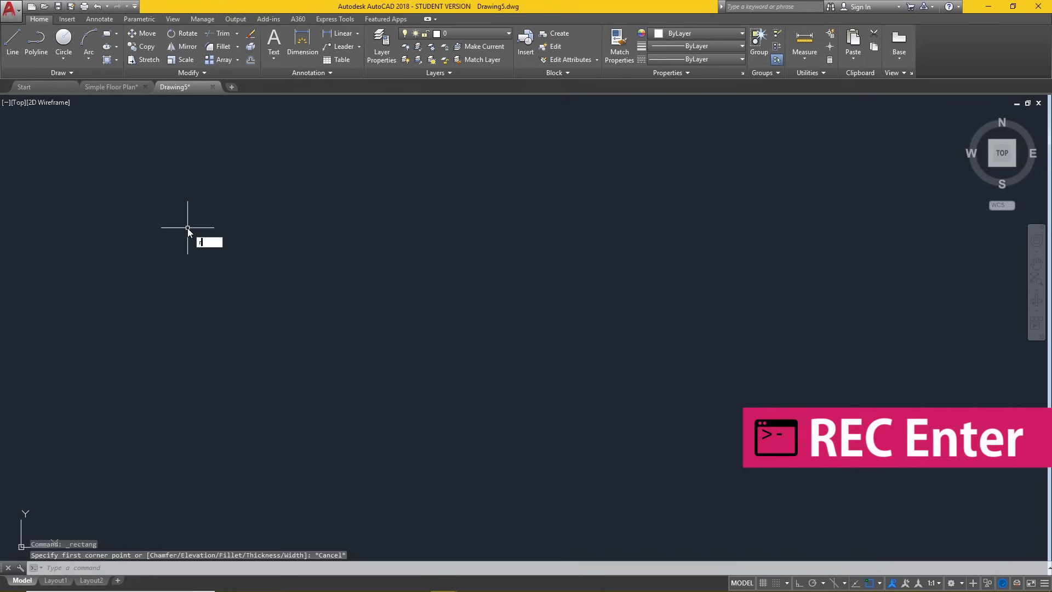
{"action": "key", "text": "Return"}
{"action": "left_click", "coordinate": [180, 205]}
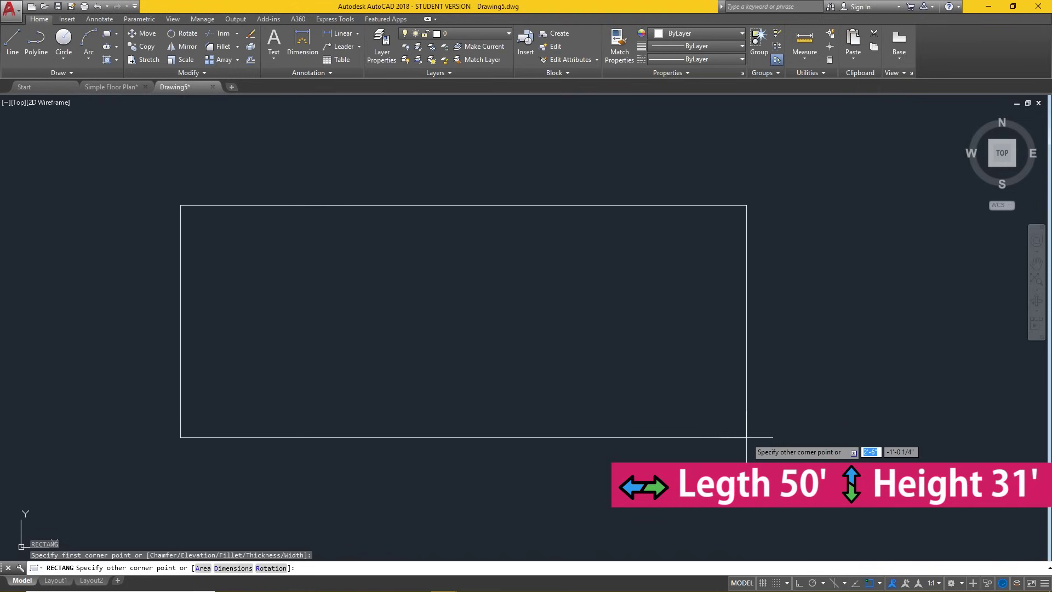
{"action": "type", "text": "50"}
{"action": "key", "text": "Tab"}
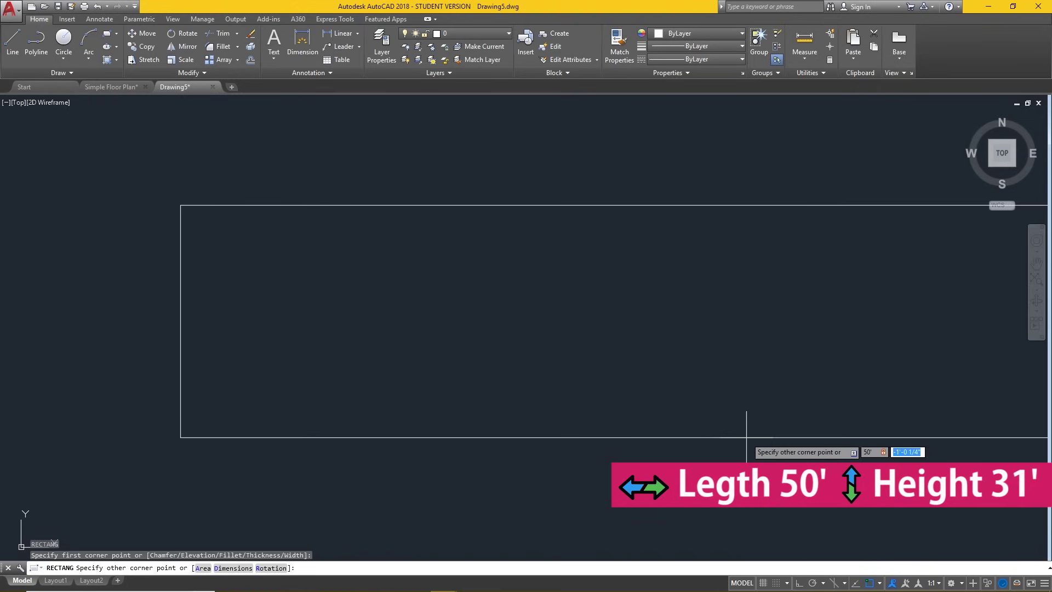
{"action": "type", "text": "31"}
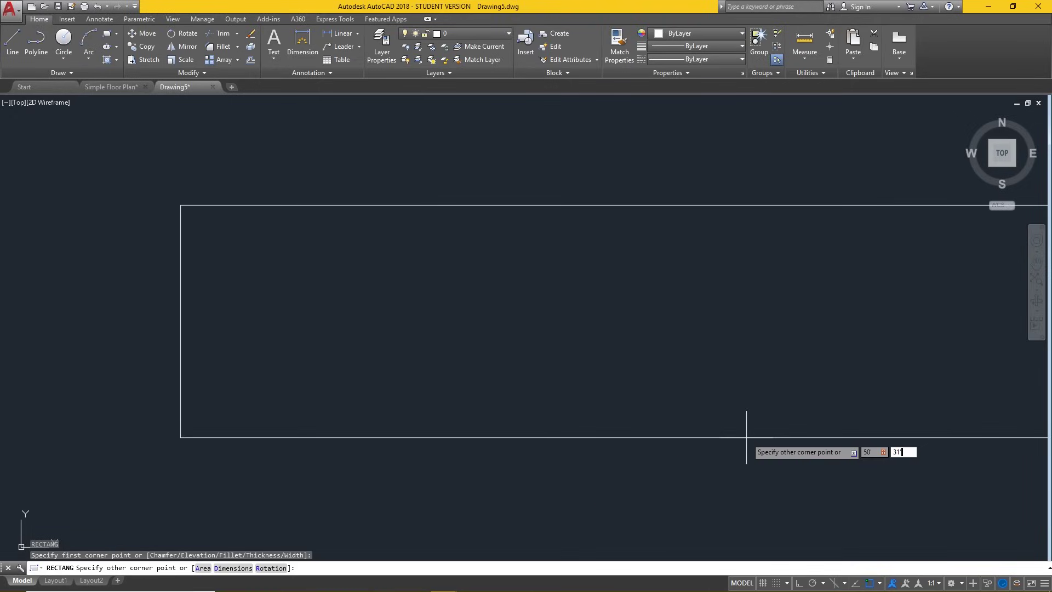
{"action": "key", "text": "Return"}
Zoom to fit the rectangle and move the UCS icon off its corner
{"action": "type", "text": "z"}
{"action": "key", "text": "Return"}
{"action": "type", "text": "a"}
{"action": "key", "text": "Return"}
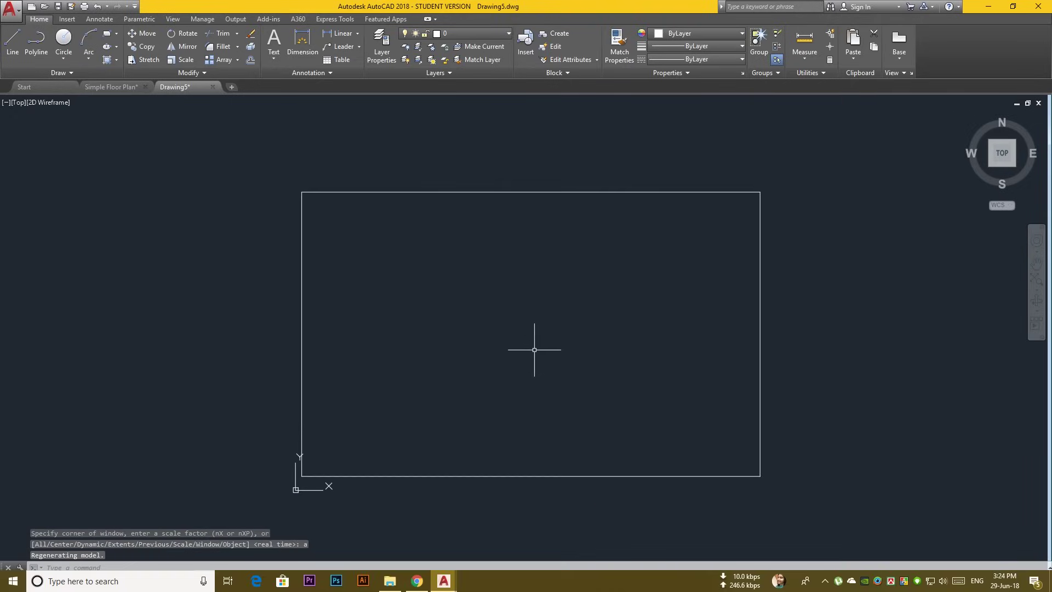
{"action": "right_click", "coordinate": [301, 495]}
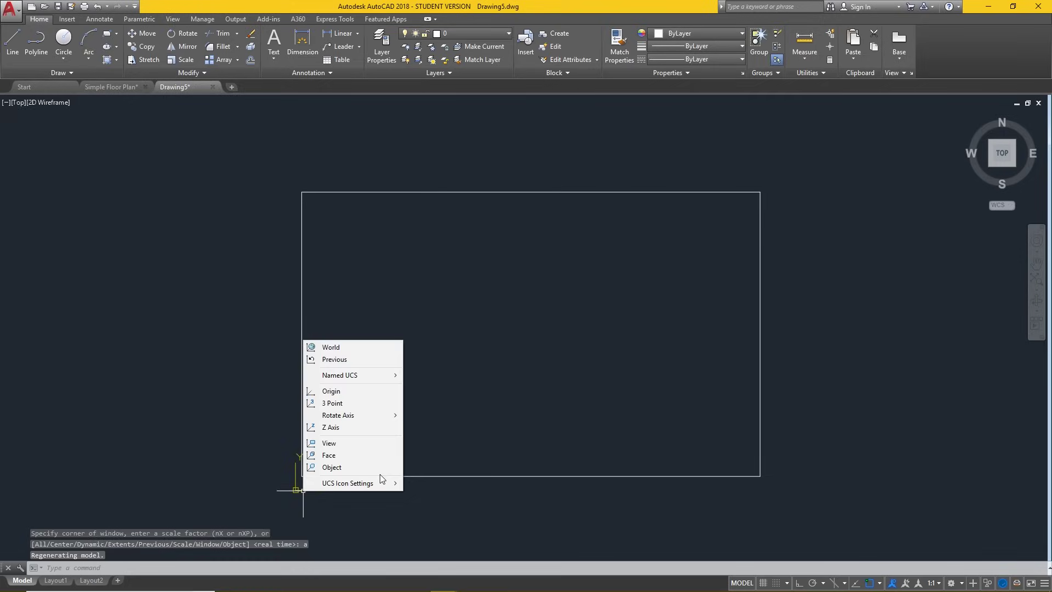
{"action": "left_click", "coordinate": [438, 487]}
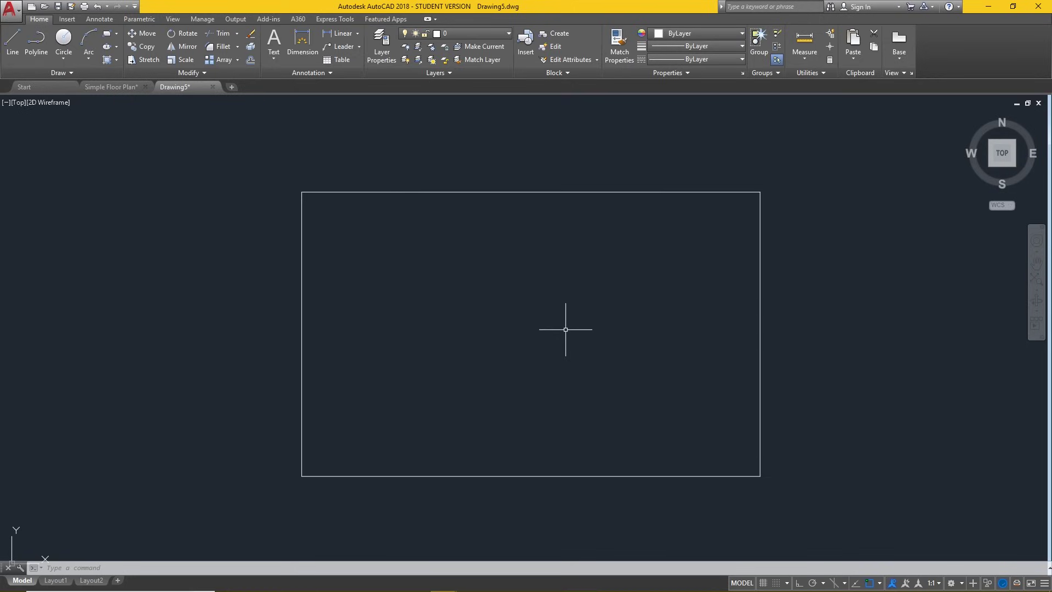
Turn off the Perpendicular object snap mode
{"action": "type", "text": "L"}
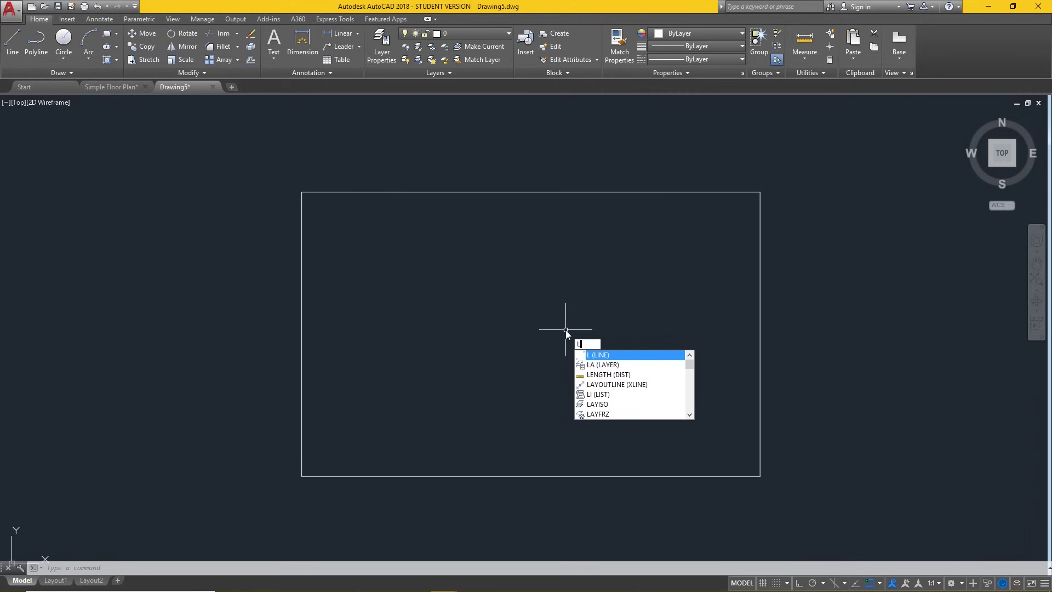
{"action": "key", "text": "Return"}
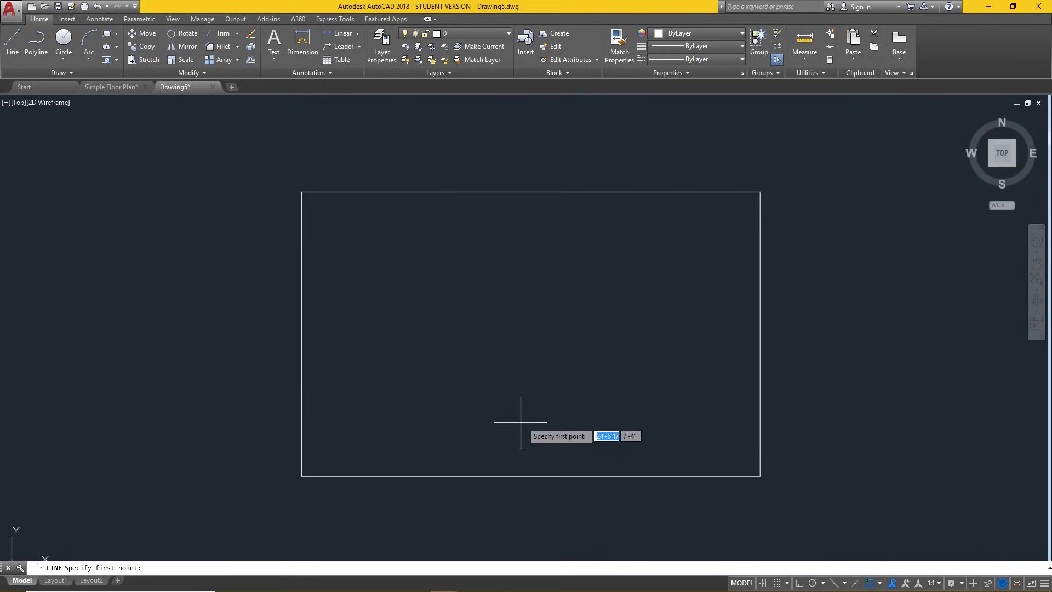
{"action": "left_click", "coordinate": [881, 585]}
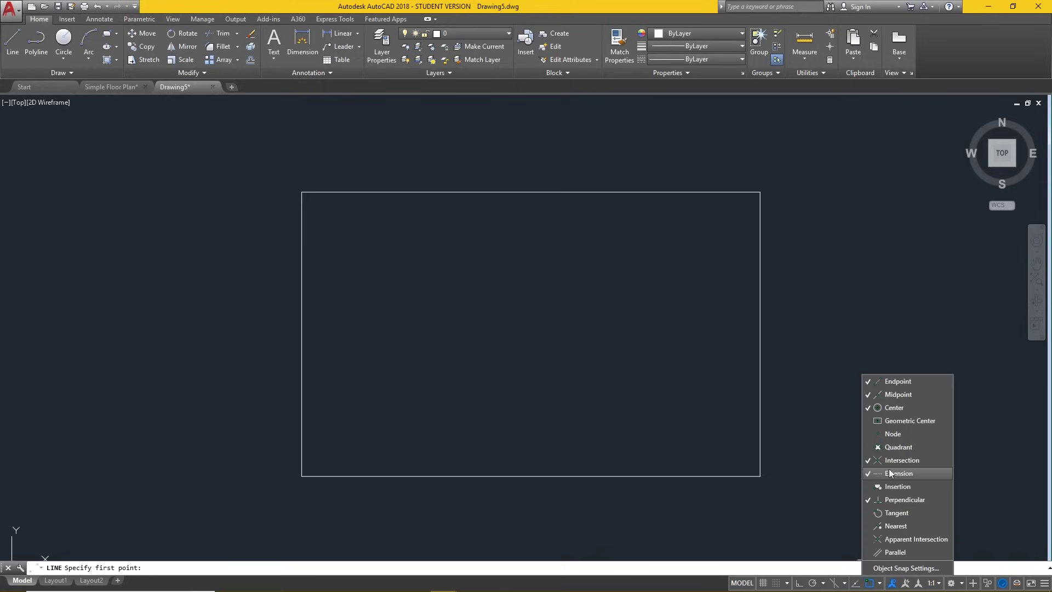
{"action": "left_click", "coordinate": [888, 498]}
{"action": "key", "text": "Escape"}
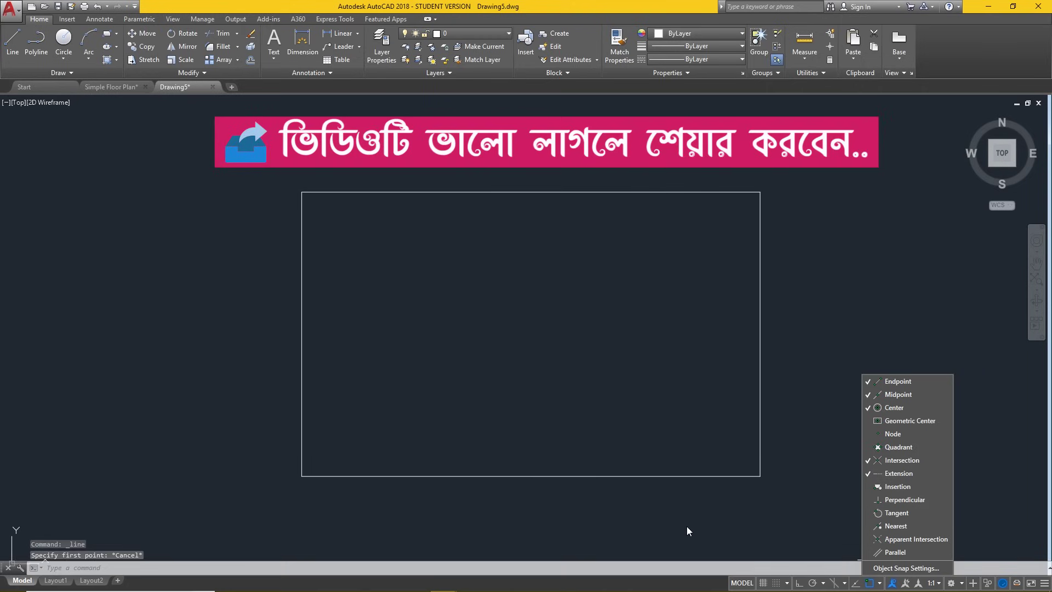
{"action": "key", "text": "Escape"}
Draw the corner room wall: 15' up the left edge, 12' right, then down to the bottom
{"action": "type", "text": "L"}
{"action": "key", "text": "Return"}
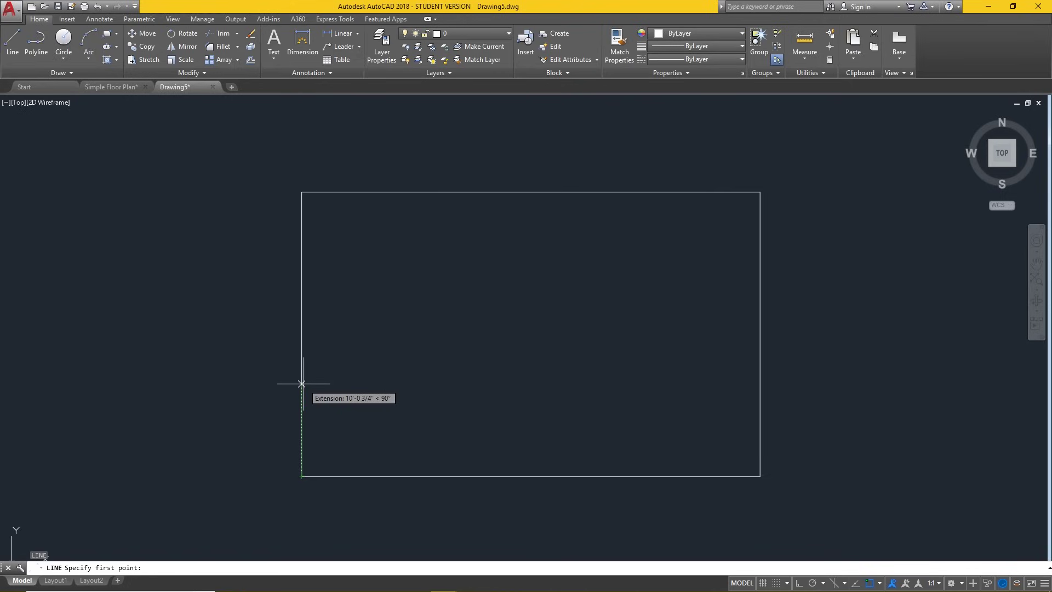
{"action": "type", "text": "15'"}
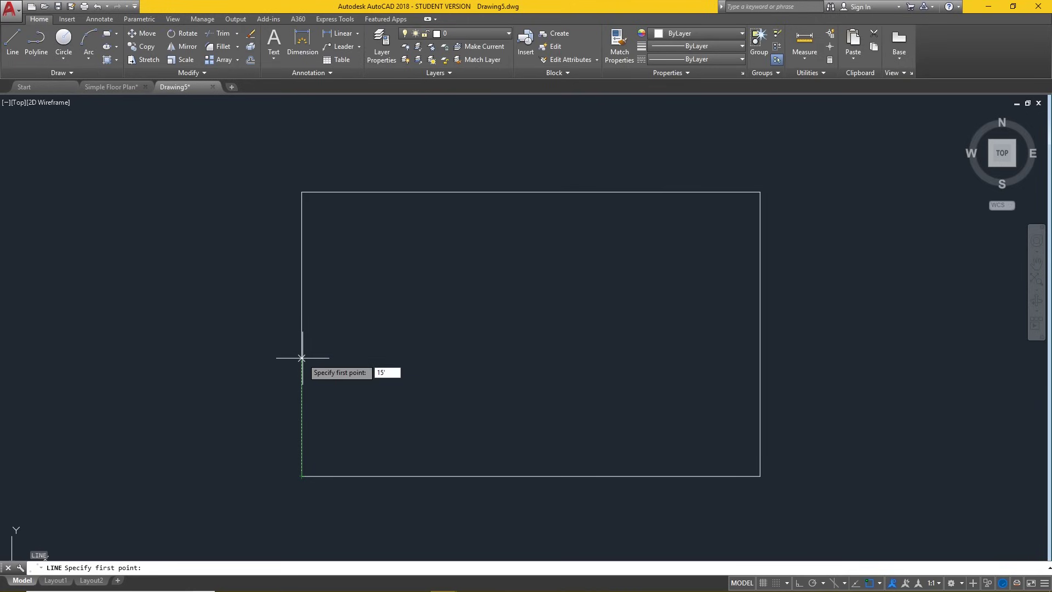
{"action": "key", "text": "Return"}
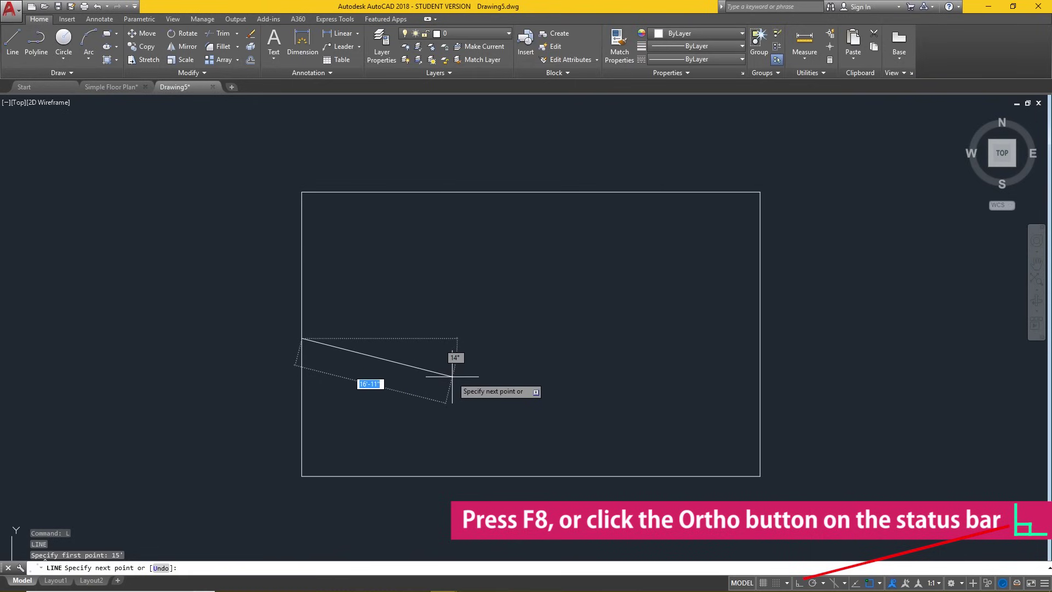
{"action": "key", "text": "F8"}
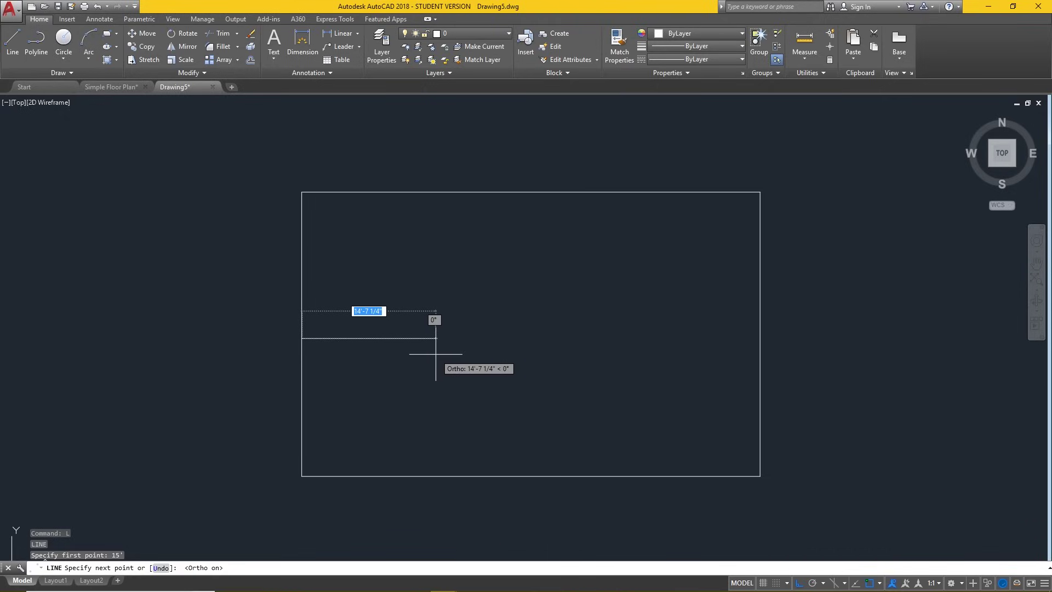
{"action": "type", "text": "12'"}
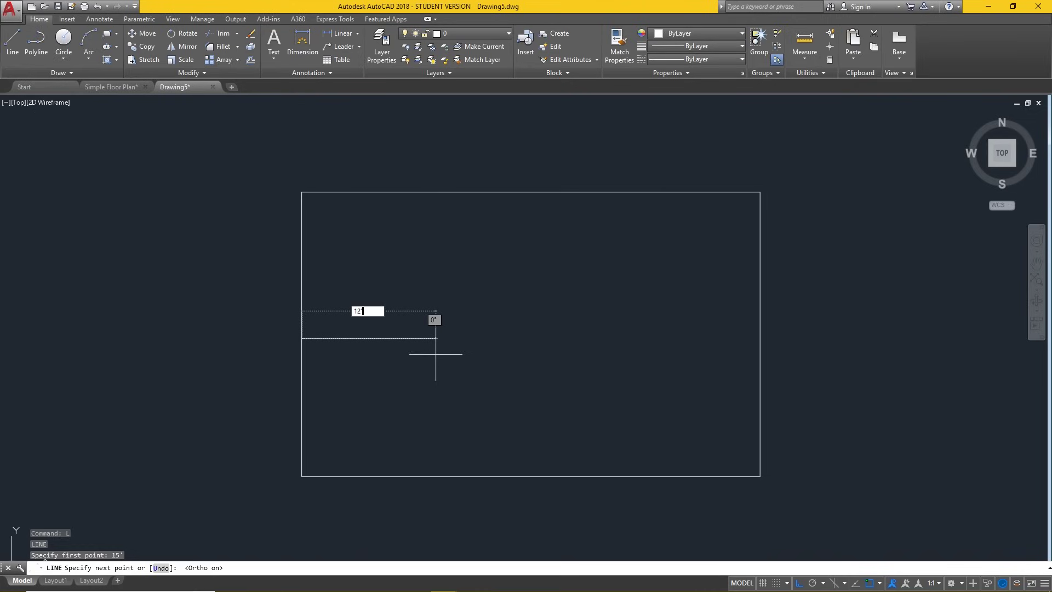
{"action": "key", "text": "Return"}
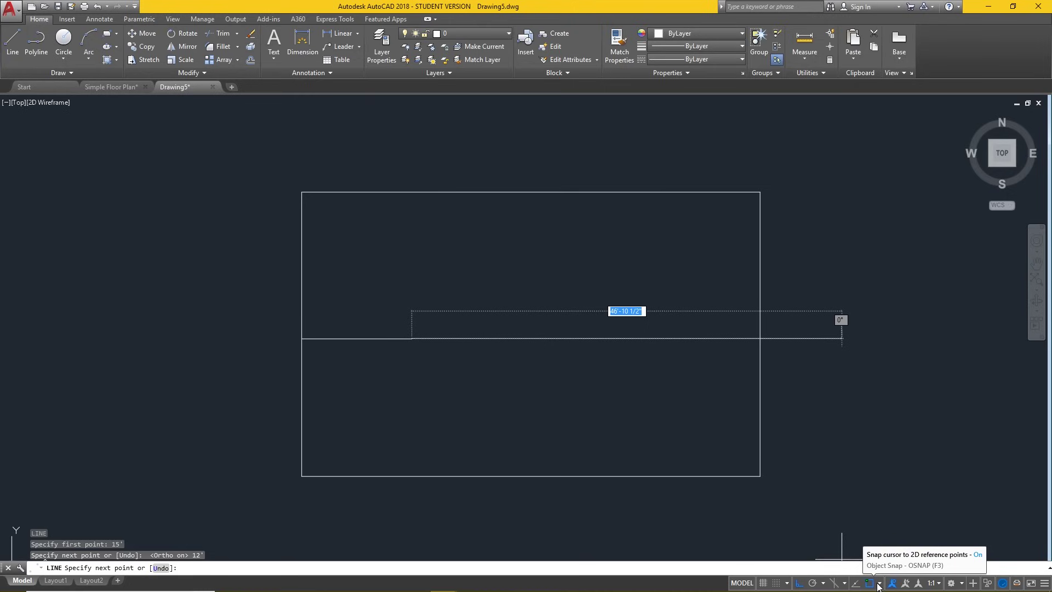
{"action": "left_click", "coordinate": [878, 583]}
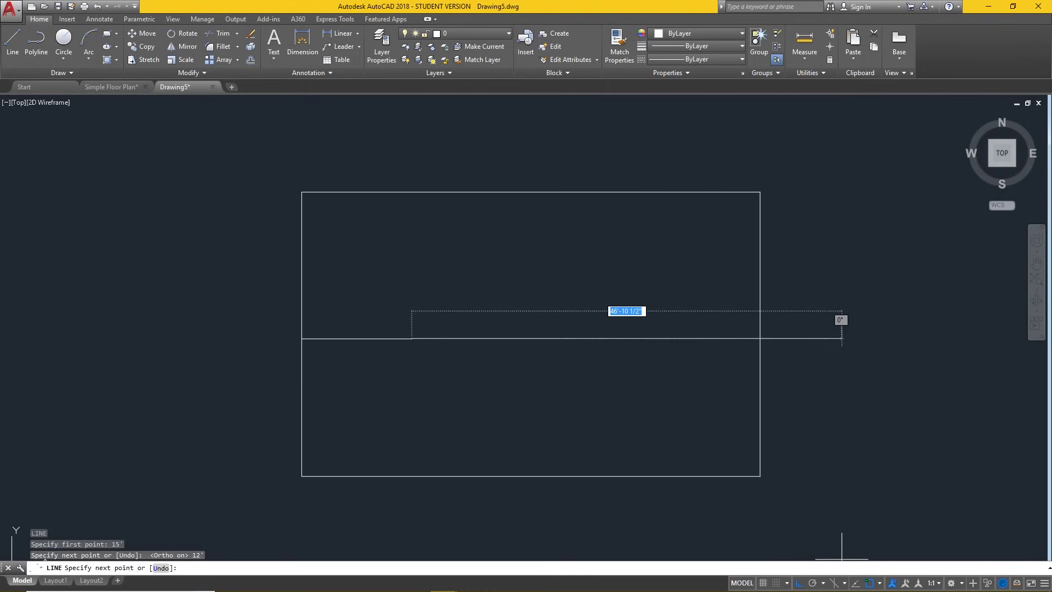
{"action": "left_click", "coordinate": [412, 476]}
{"action": "key", "text": "Return"}
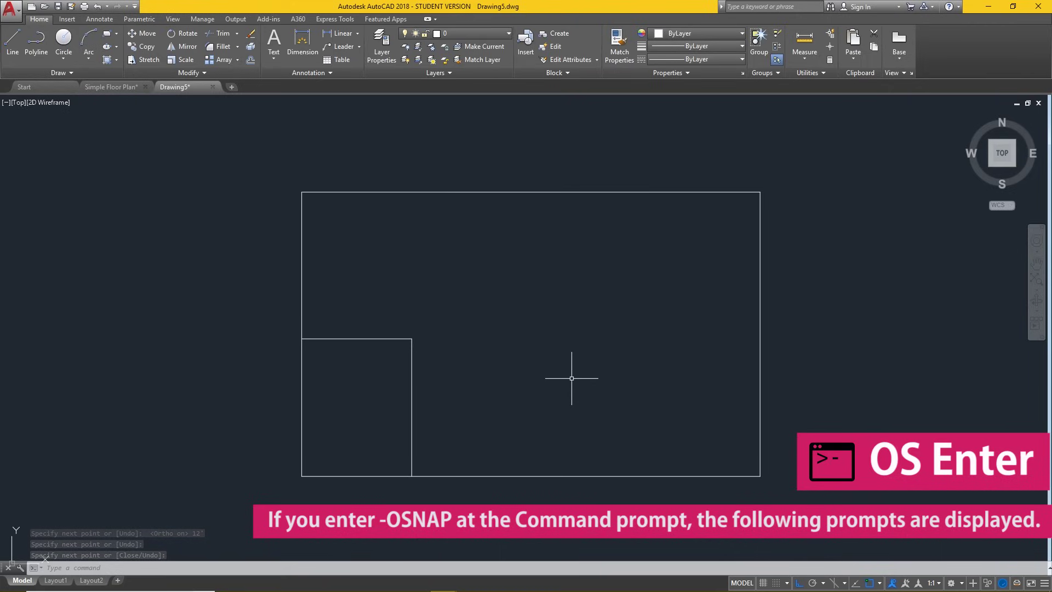
Check the object snap settings and close them unchanged
{"action": "type", "text": "OS"}
{"action": "key", "text": "Return"}
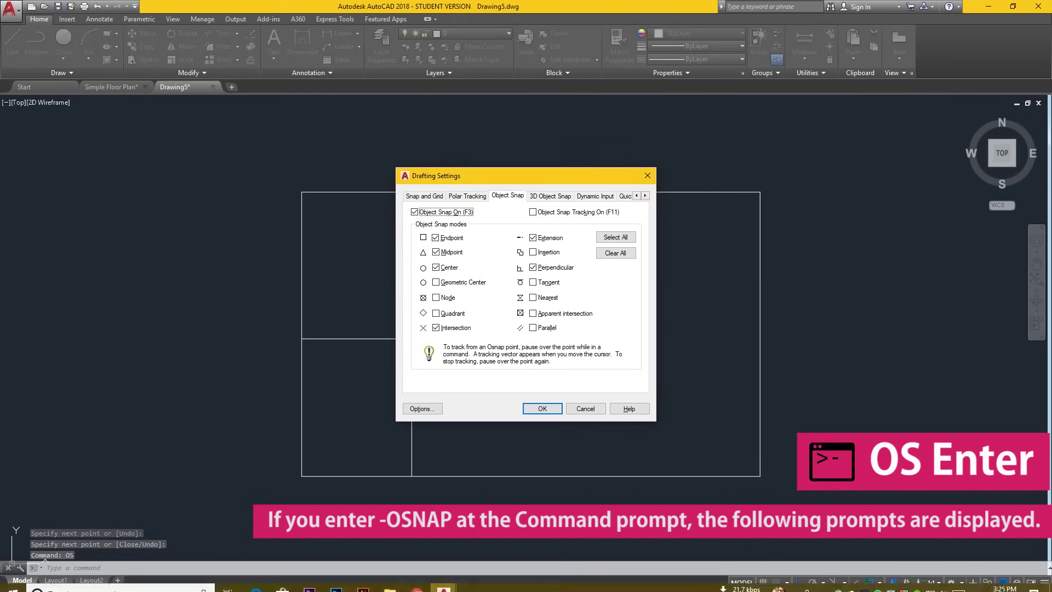
{"action": "left_click", "coordinate": [582, 409]}
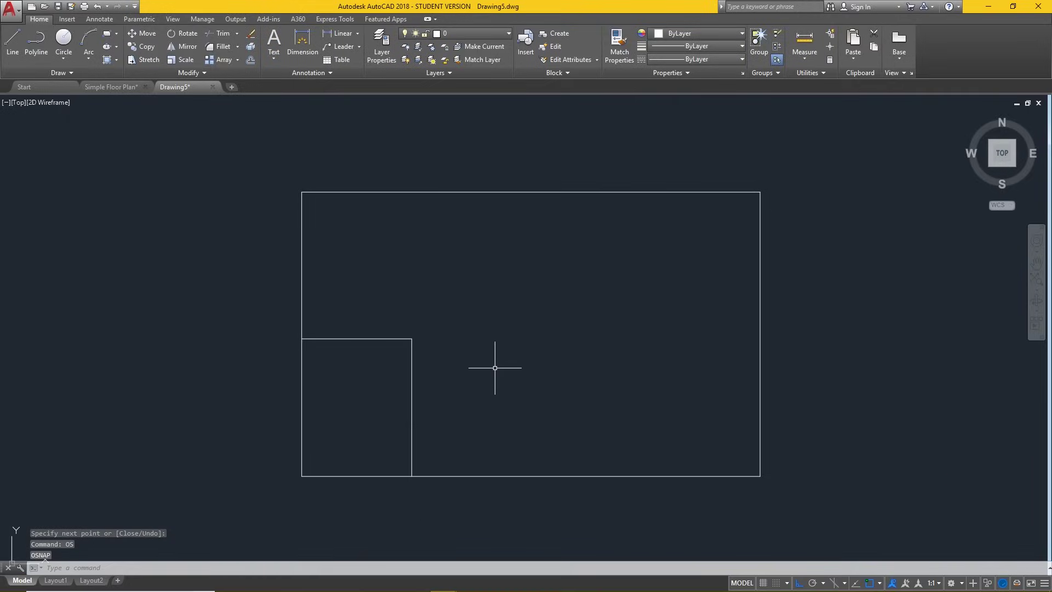
Draw the horizontal divider with 6' and 10' segments ending perpendicular on the right wall
{"action": "type", "text": "l"}
{"action": "key", "text": "Return"}
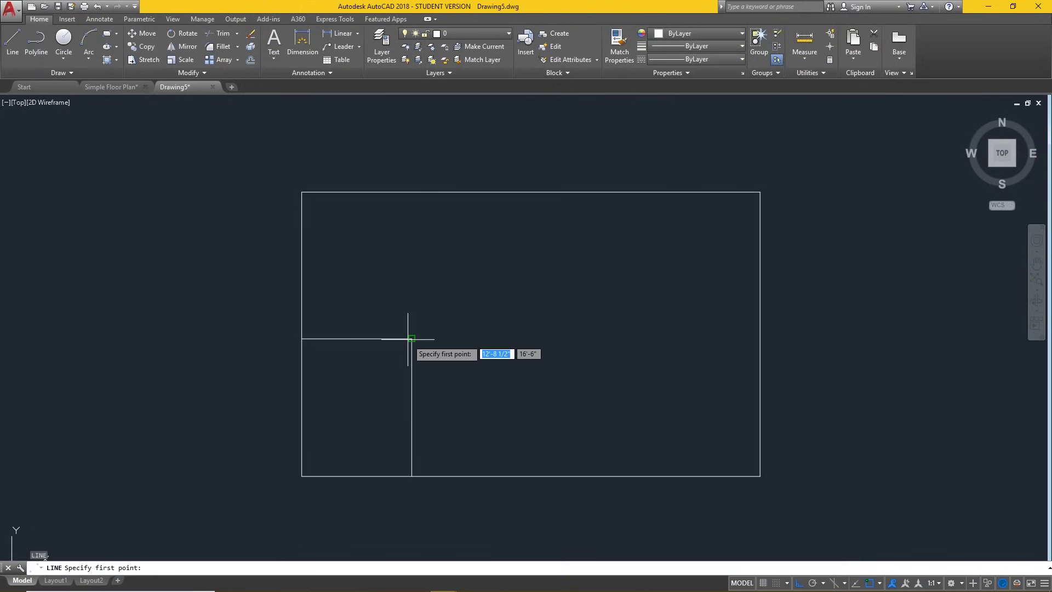
{"action": "left_click", "coordinate": [412, 339]}
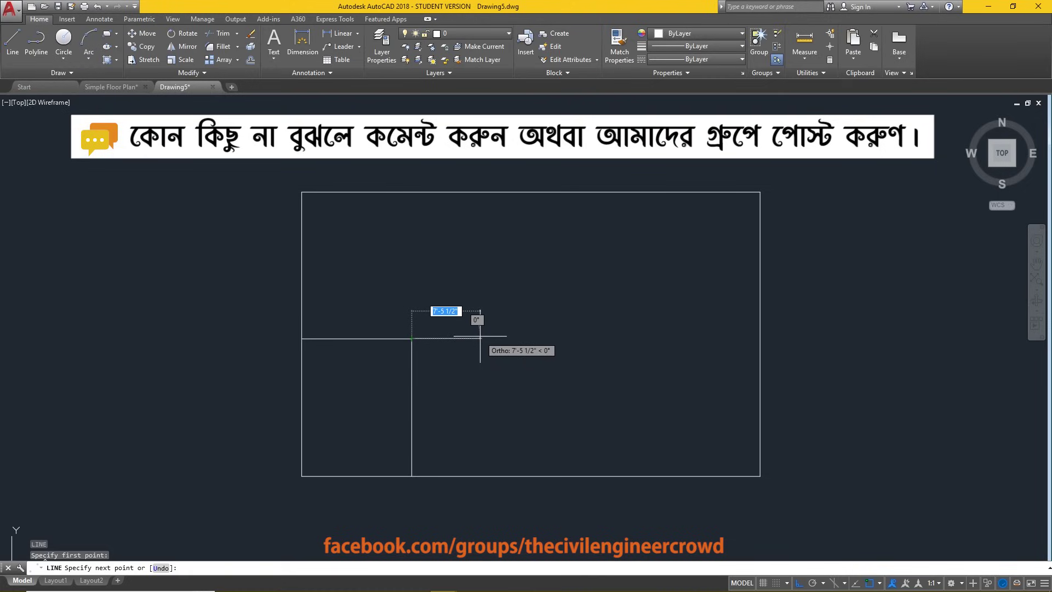
{"action": "type", "text": "6'"}
{"action": "key", "text": "Return"}
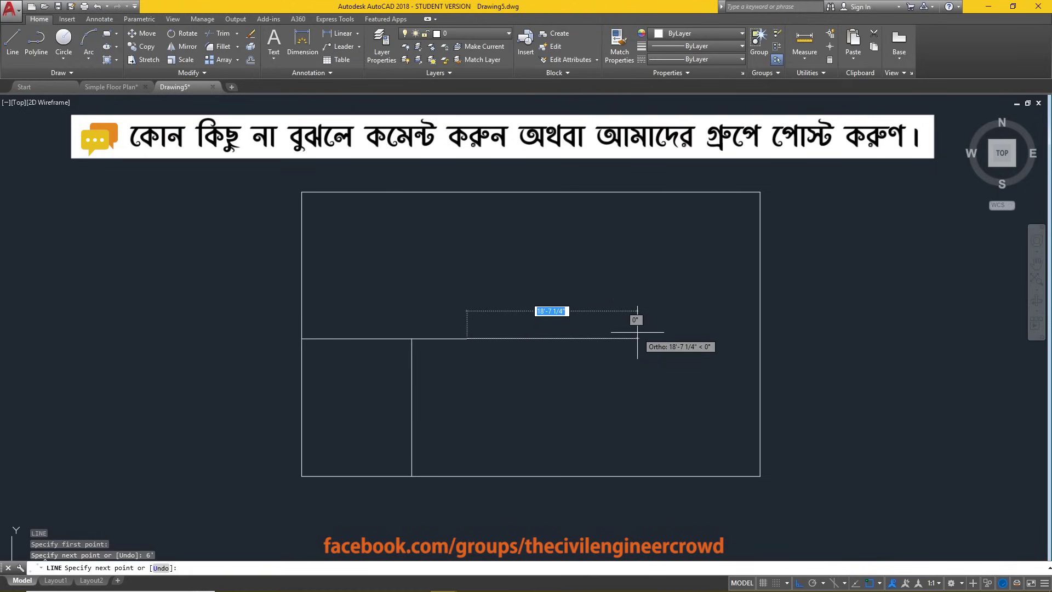
{"action": "type", "text": "10'"}
{"action": "key", "text": "Return"}
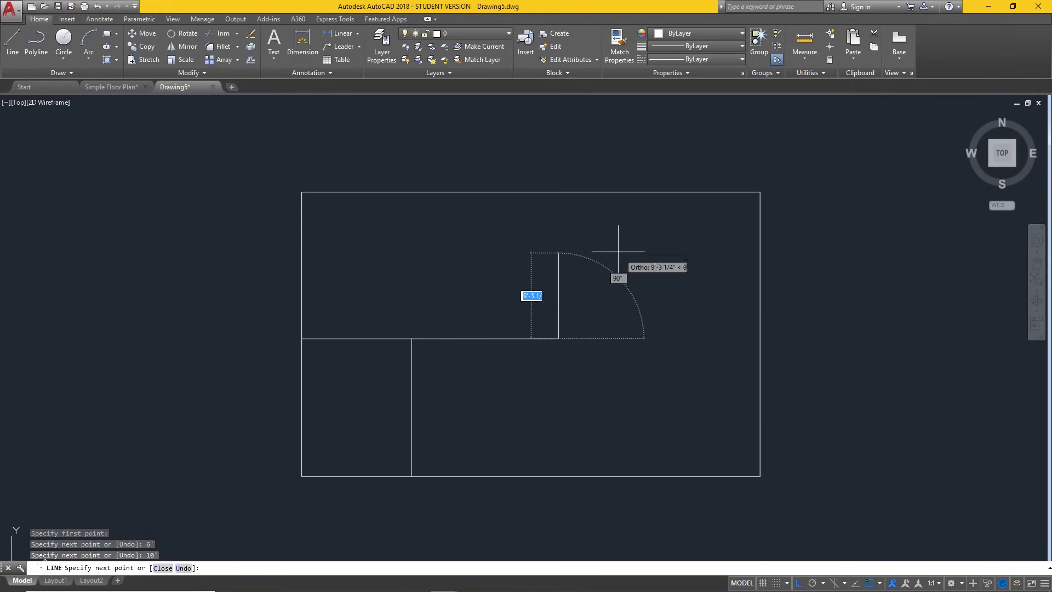
{"action": "type", "text": "22"}
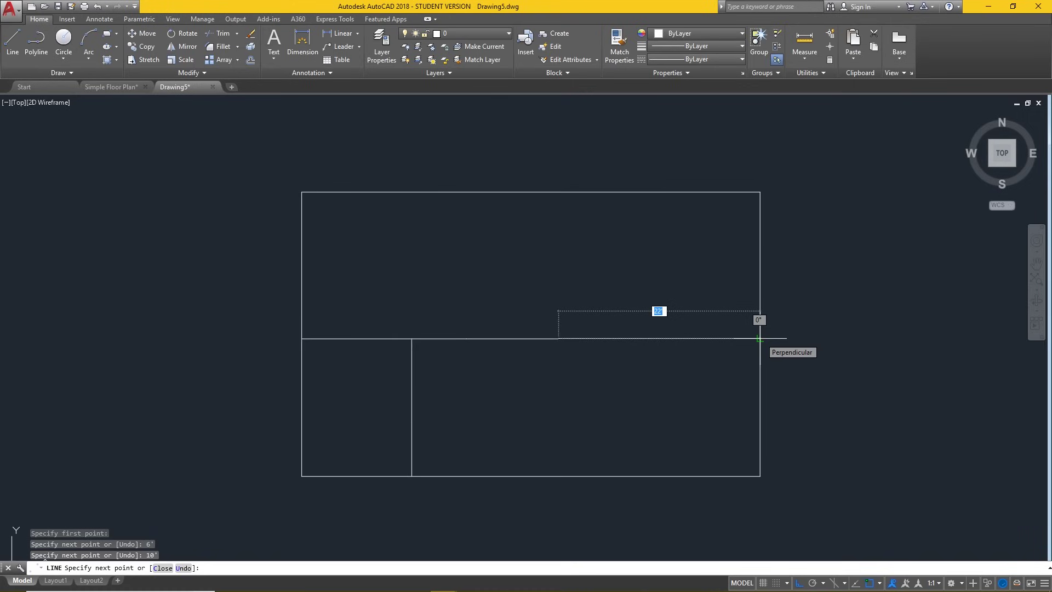
{"action": "scroll", "coordinate": [758, 339], "scroll_direction": "up", "scroll_amount": 4}
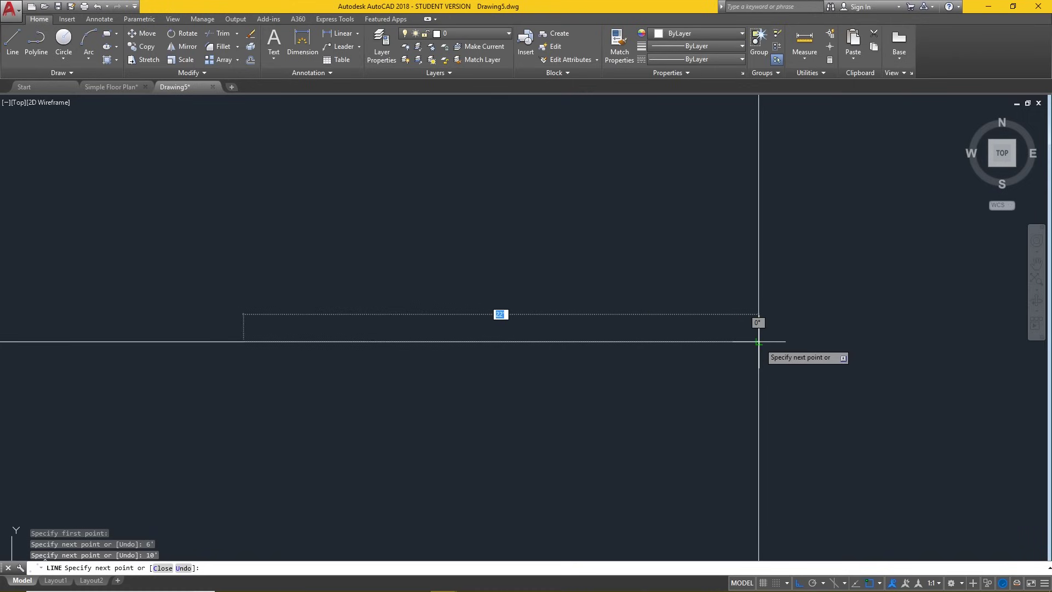
{"action": "left_click", "coordinate": [758, 342]}
{"action": "key", "text": "Return"}
{"action": "scroll", "coordinate": [735, 289], "scroll_direction": "down", "scroll_amount": 3}
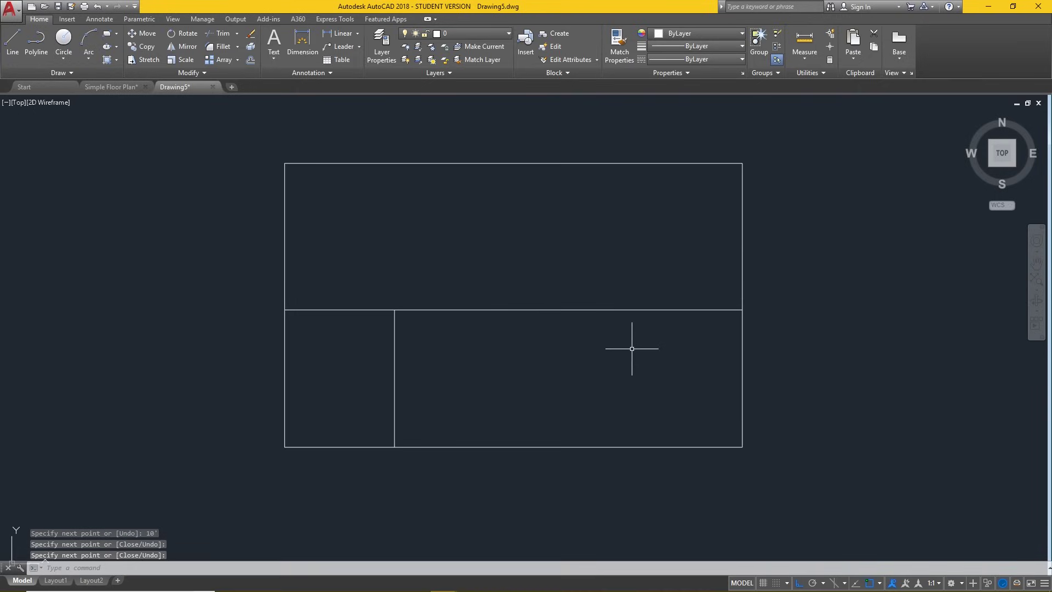
Draw two vertical dividers up to the top wall, then view the Simple Floor Plan drawing
{"action": "type", "text": "l"}
{"action": "key", "text": "Return"}
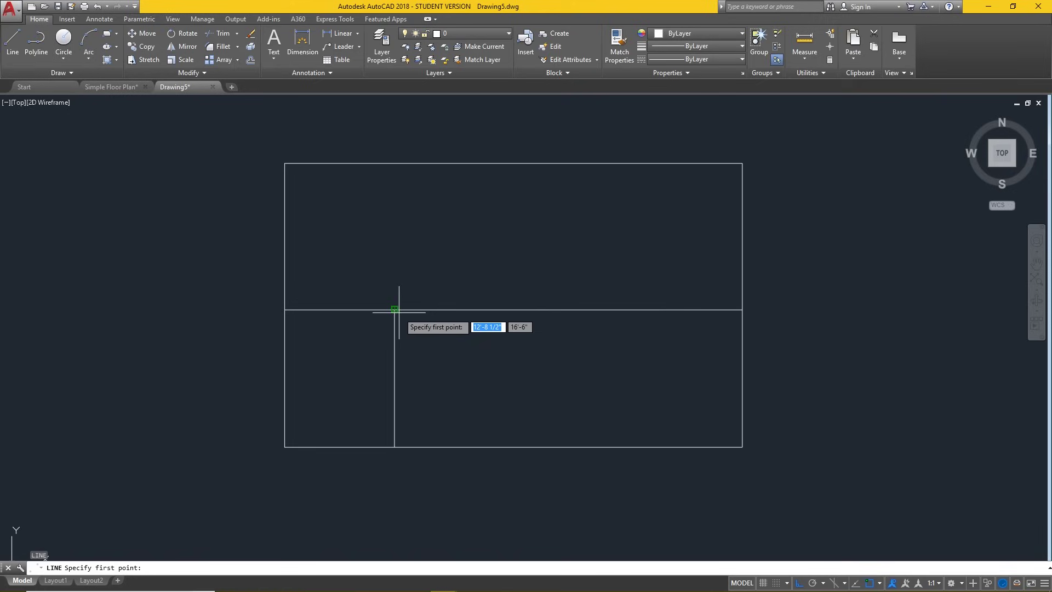
{"action": "left_click", "coordinate": [450, 309]}
{"action": "left_click", "coordinate": [449, 163]}
{"action": "key", "text": "Return"}
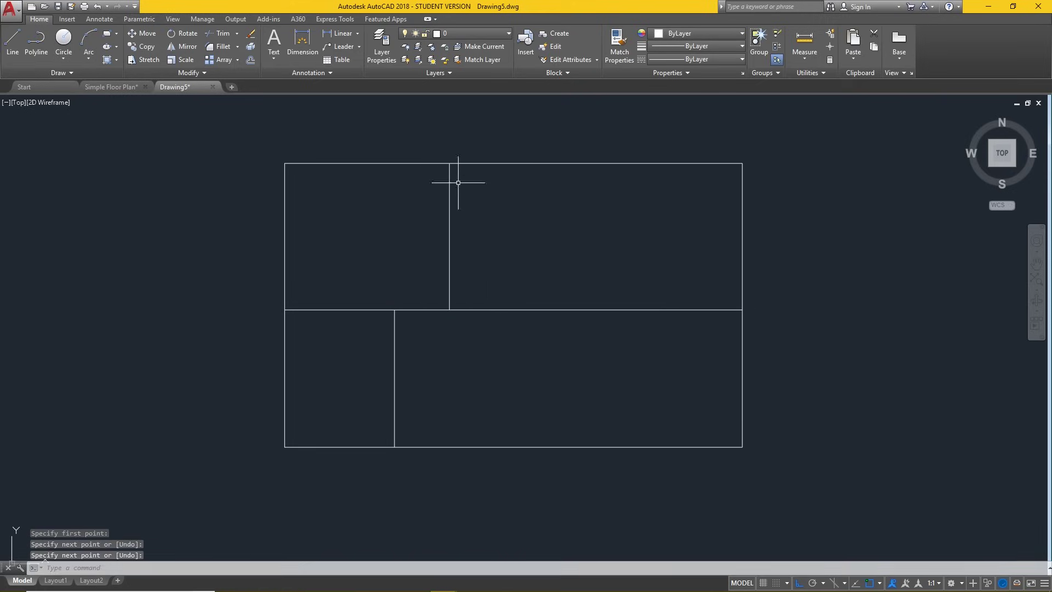
{"action": "key", "text": "Return"}
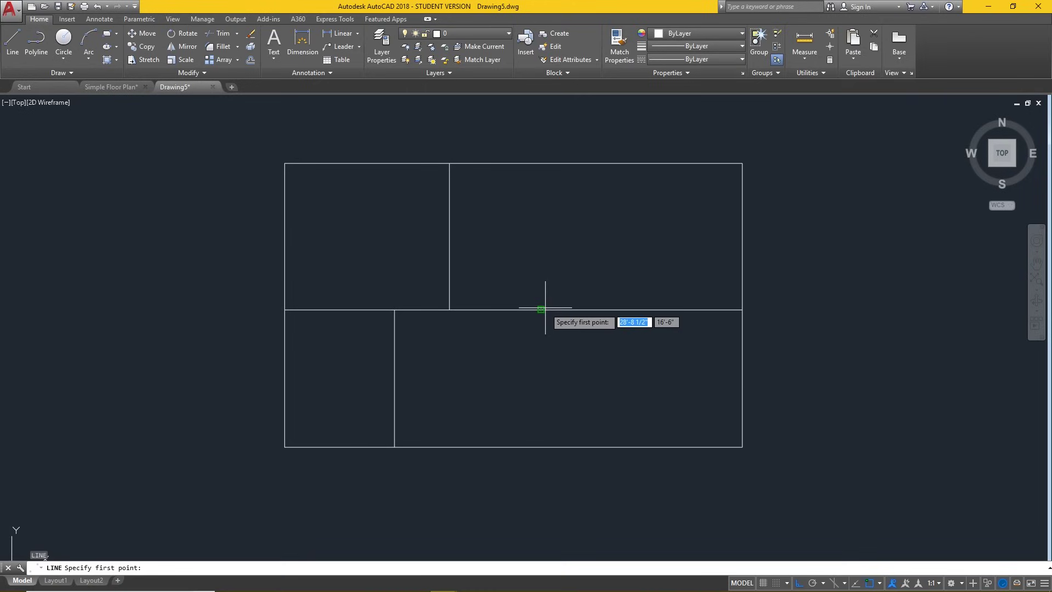
{"action": "left_click", "coordinate": [541, 310]}
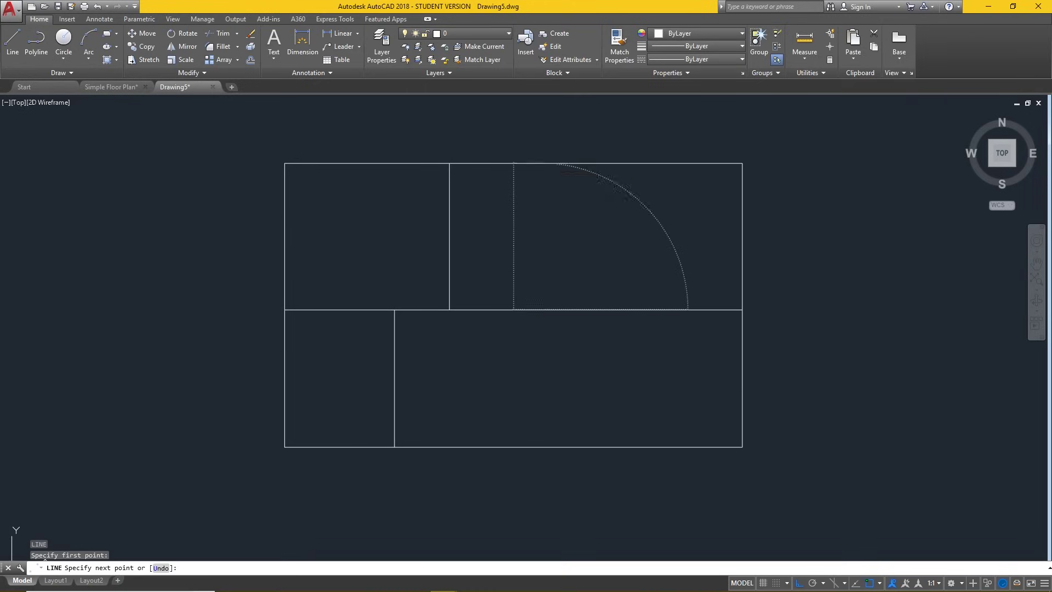
{"action": "left_click", "coordinate": [541, 163]}
{"action": "key", "text": "Return"}
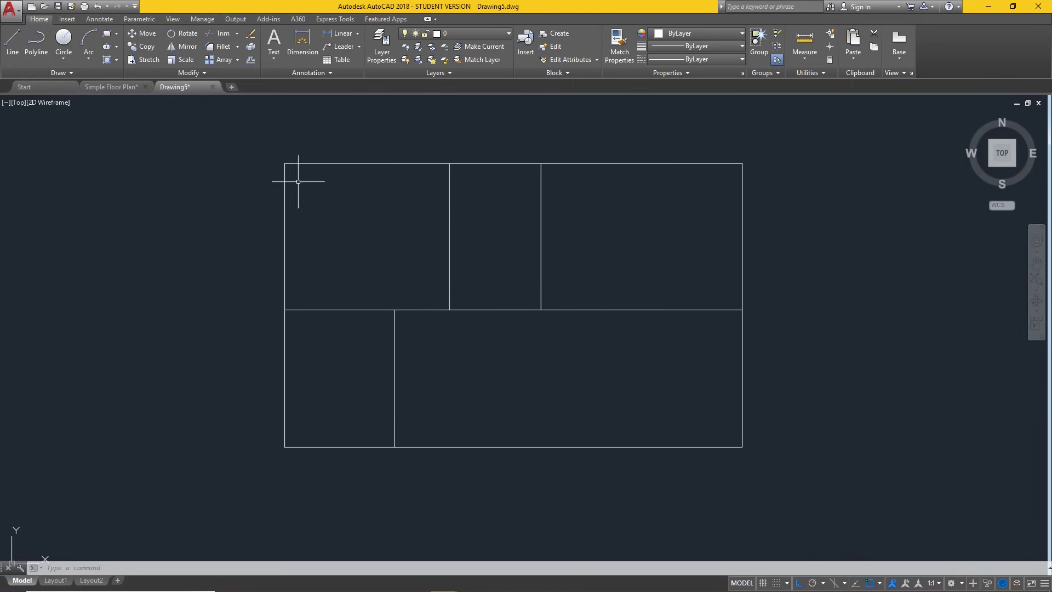
{"action": "left_click", "coordinate": [109, 88]}
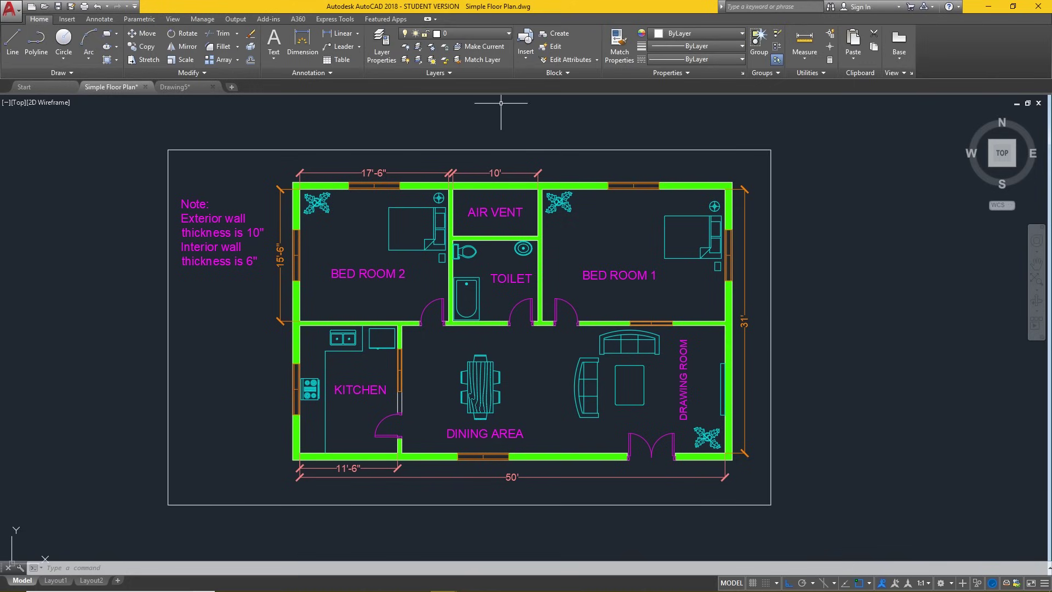
Toggle the Blocks layer off and back on, then return to Drawing5
{"action": "left_click", "coordinate": [468, 34]}
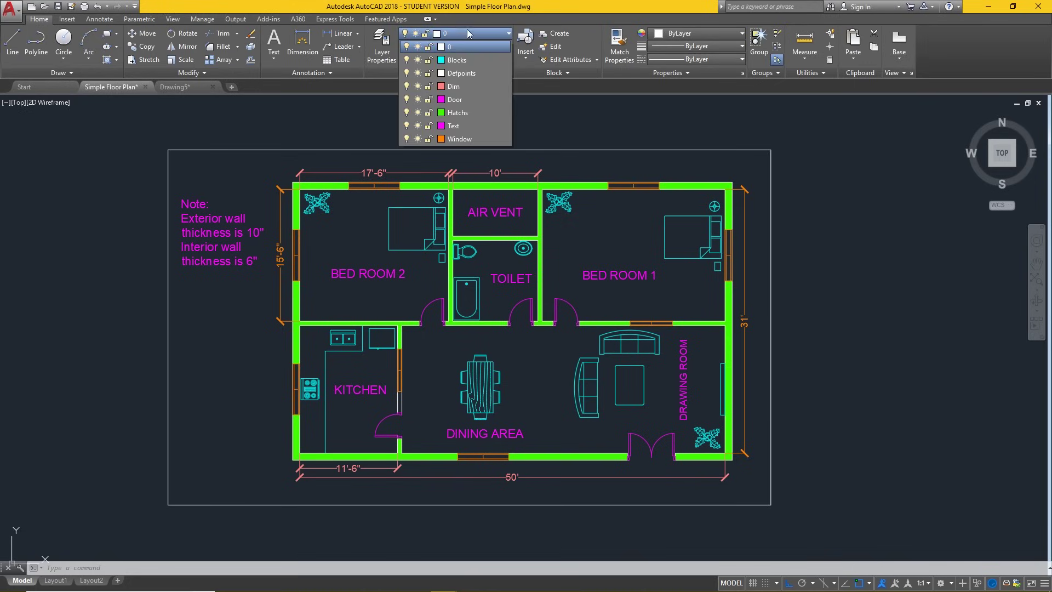
{"action": "left_click", "coordinate": [406, 59]}
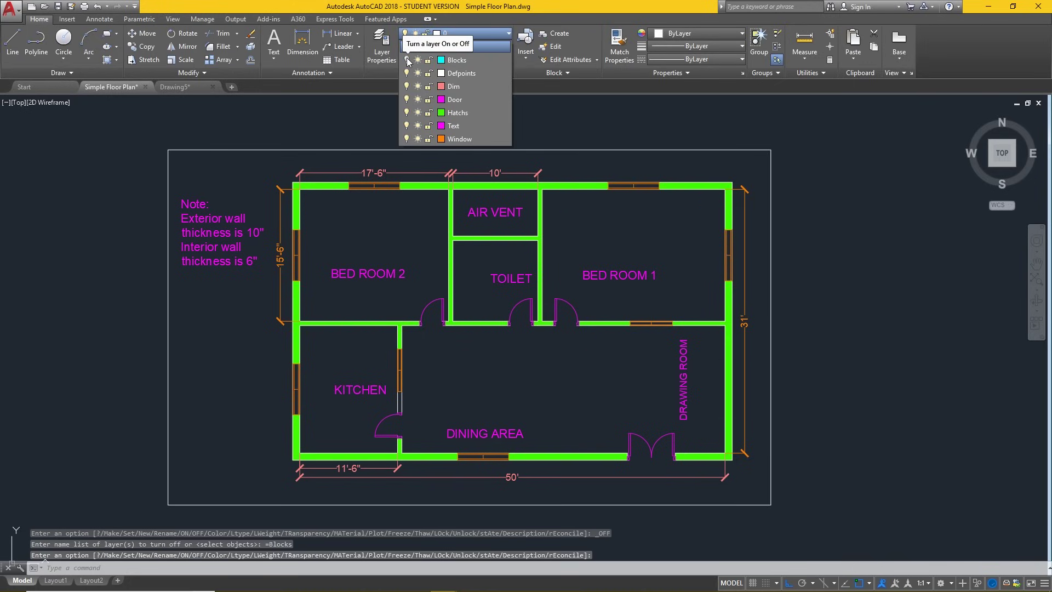
{"action": "left_click", "coordinate": [407, 60]}
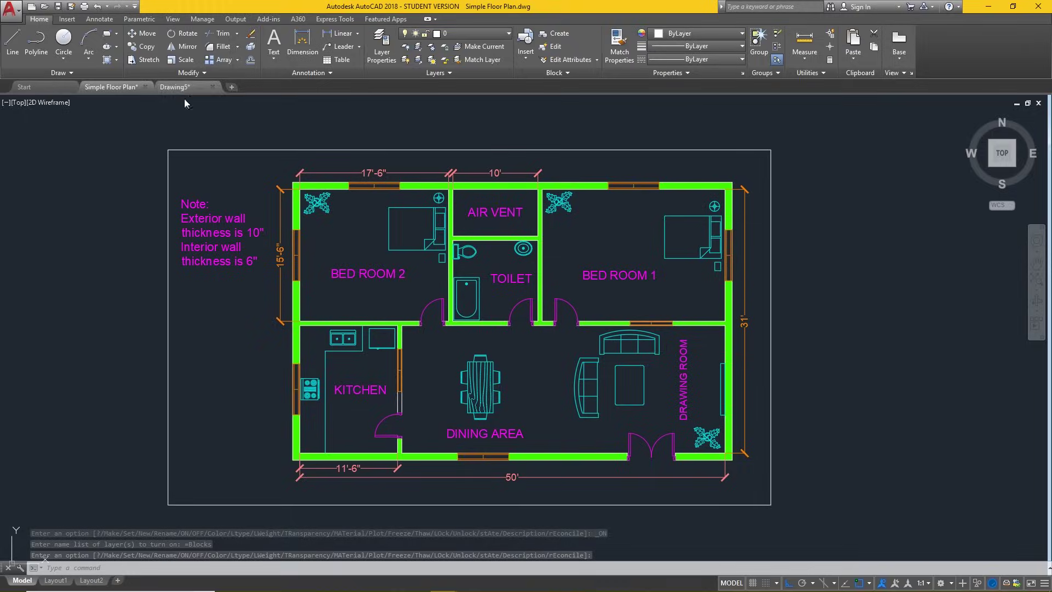
{"action": "left_click", "coordinate": [176, 87]}
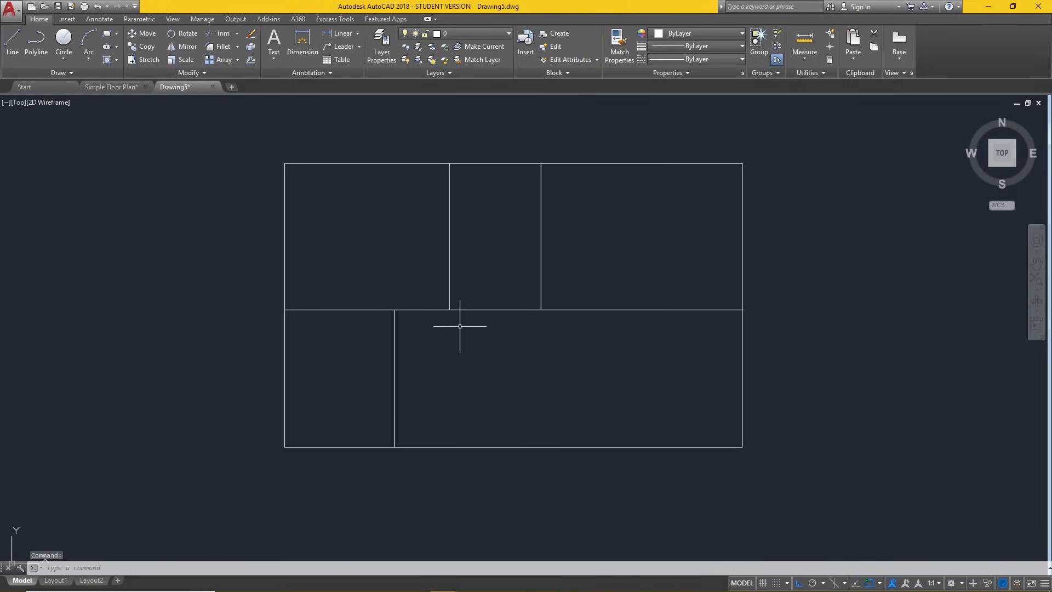
Open the Layer Properties Manager with LA
{"action": "type", "text": "LA"}
{"action": "key", "text": "Return"}
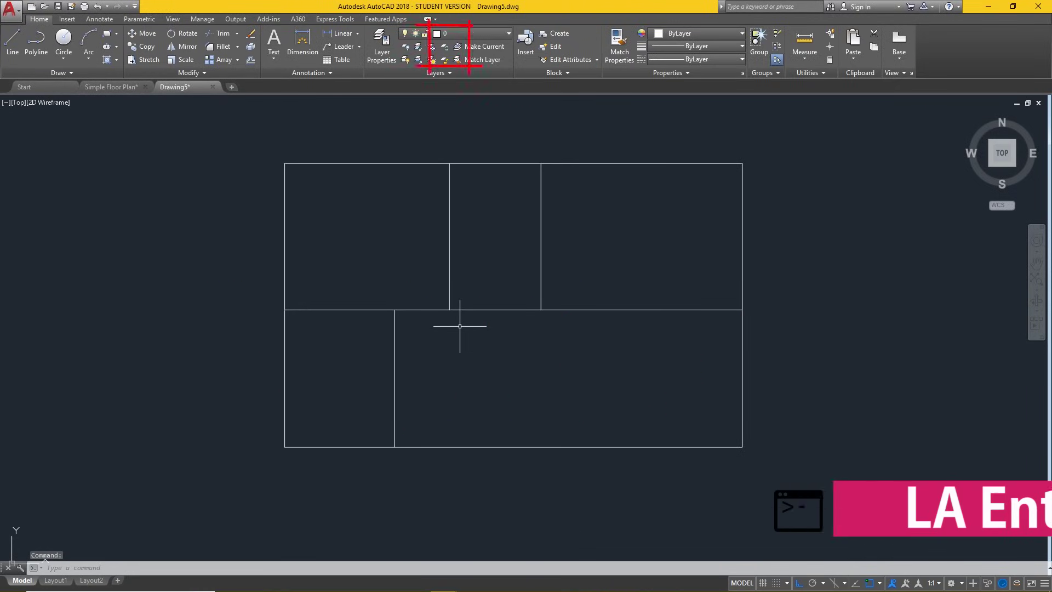
{"action": "left_click", "coordinate": [378, 61]}
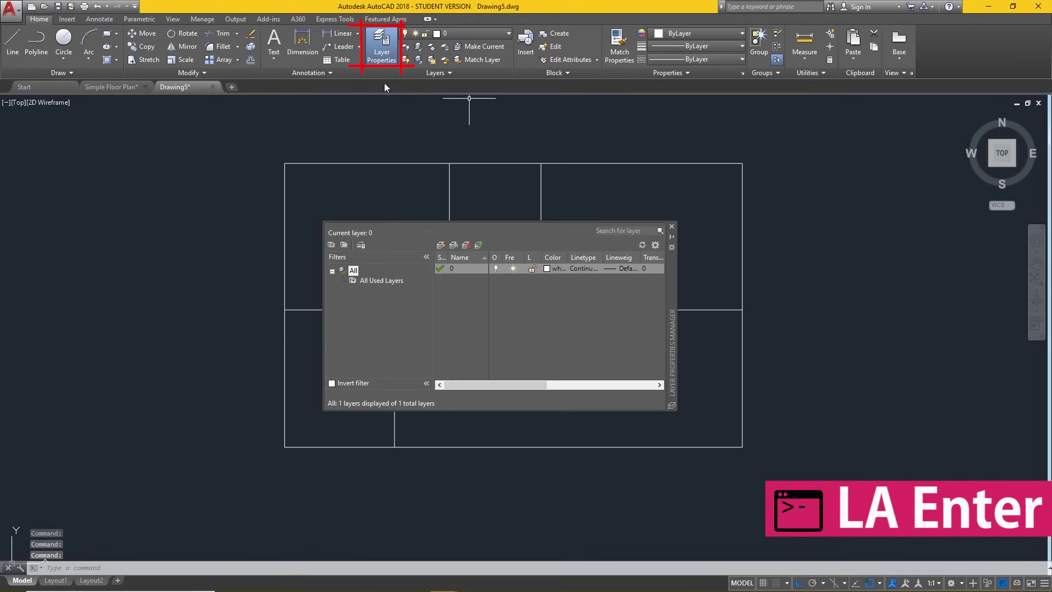
{"action": "left_click", "coordinate": [671, 226]}
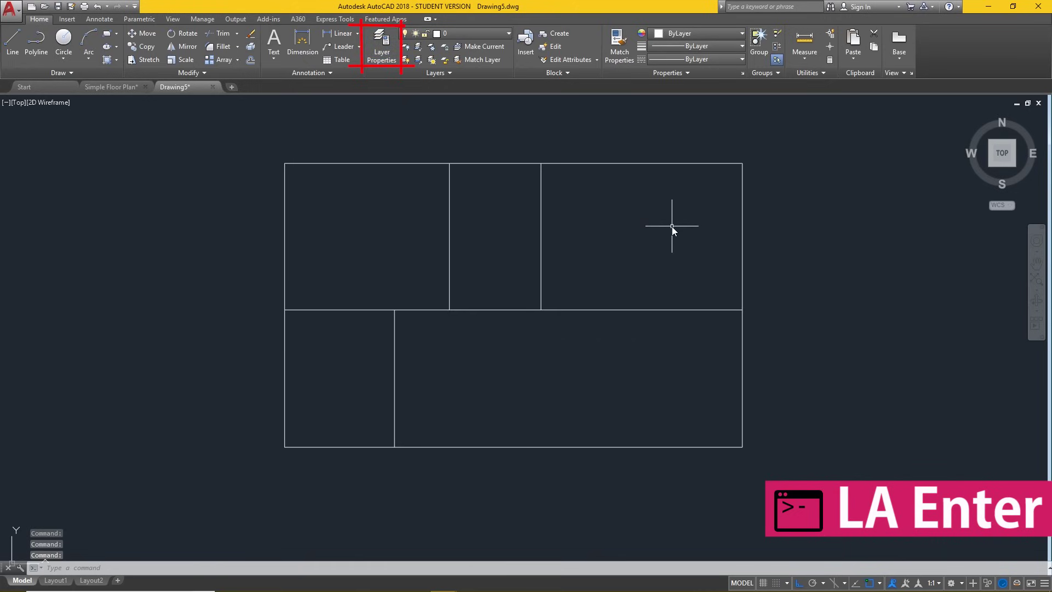
{"action": "type", "text": "LA"}
{"action": "key", "text": "Return"}
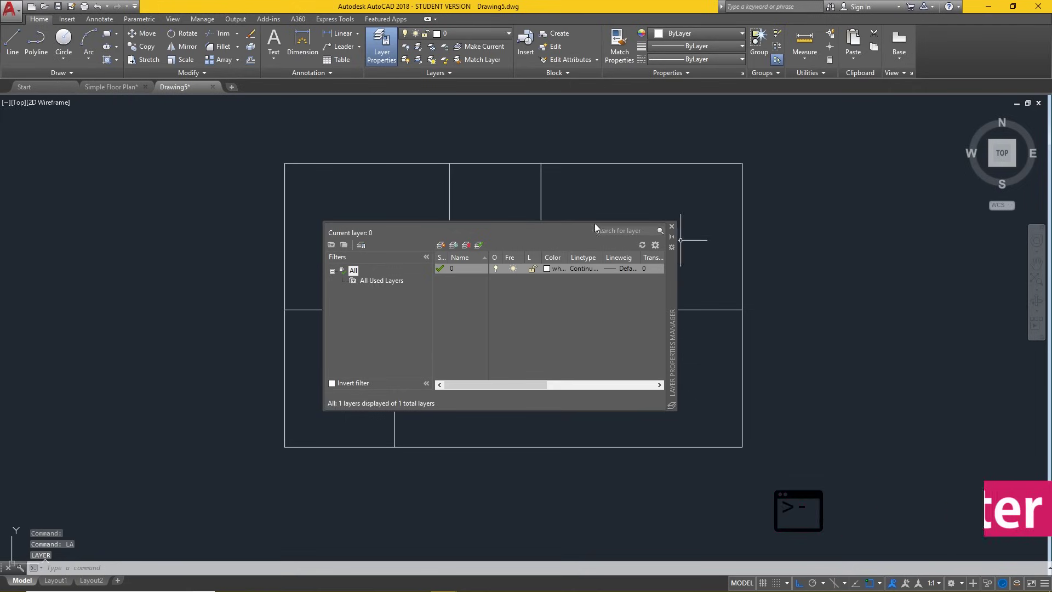
Add new layers Door, Windo, Text, Block, Hatchs and Dim
{"action": "left_click", "coordinate": [454, 246]}
{"action": "type", "text": "Door"}
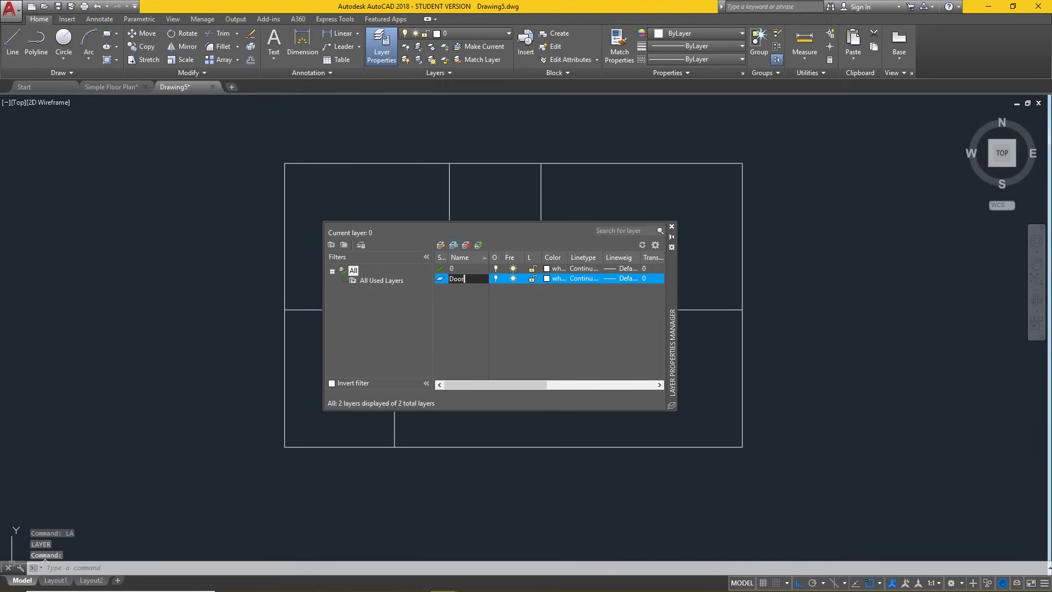
{"action": "key", "text": "comma"}
{"action": "type", "text": "Win"}
{"action": "key", "text": "Return"}
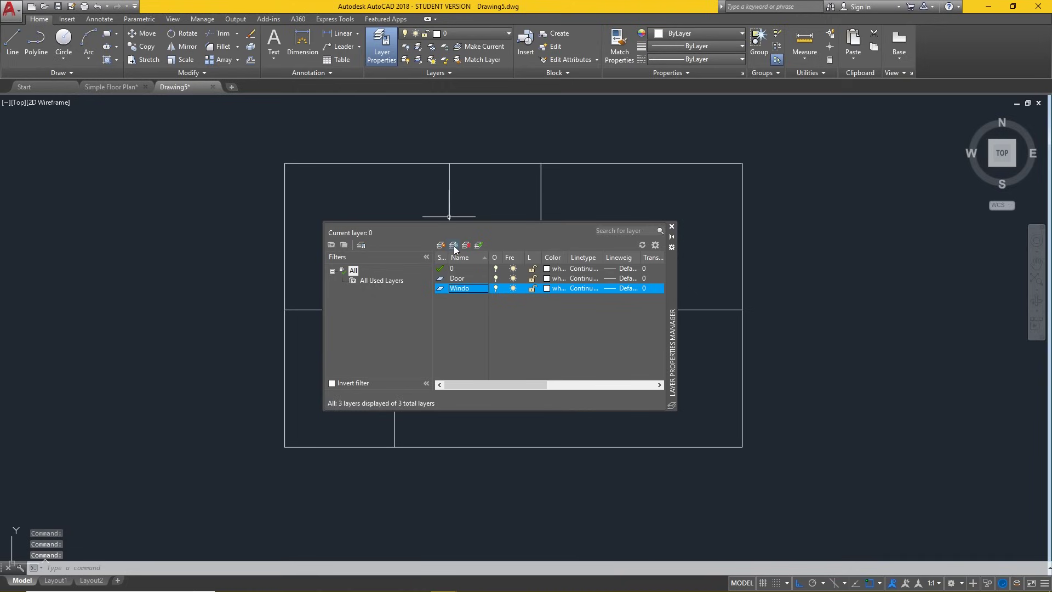
{"action": "left_click", "coordinate": [454, 245]}
{"action": "type", "text": "Text"}
{"action": "left_click", "coordinate": [454, 246]}
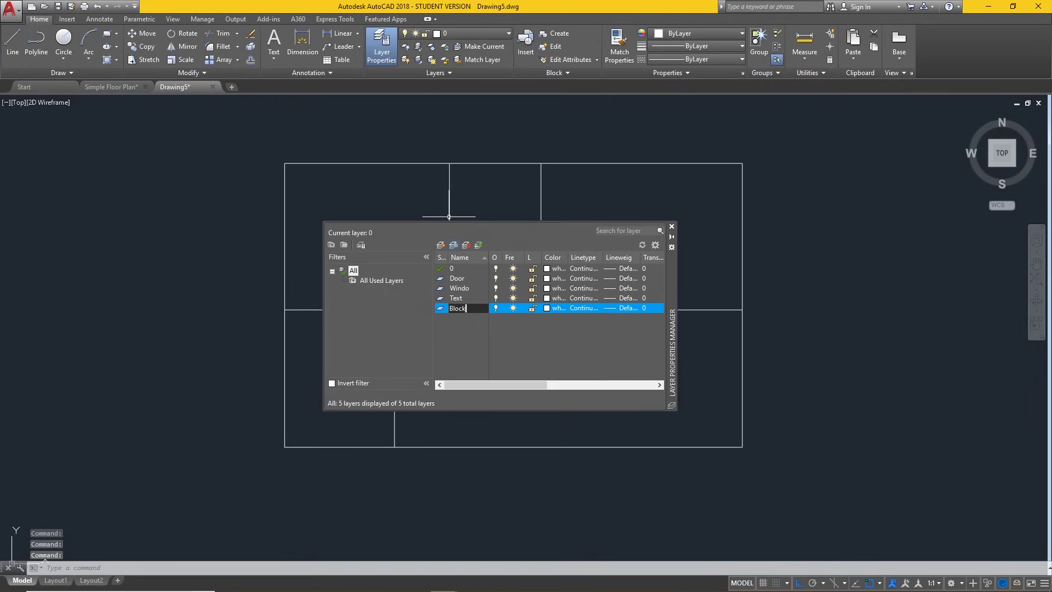
{"action": "key", "text": "comma"}
{"action": "type", "text": "Hatchs"}
{"action": "left_click", "coordinate": [454, 245]}
{"action": "type", "text": "Di"}
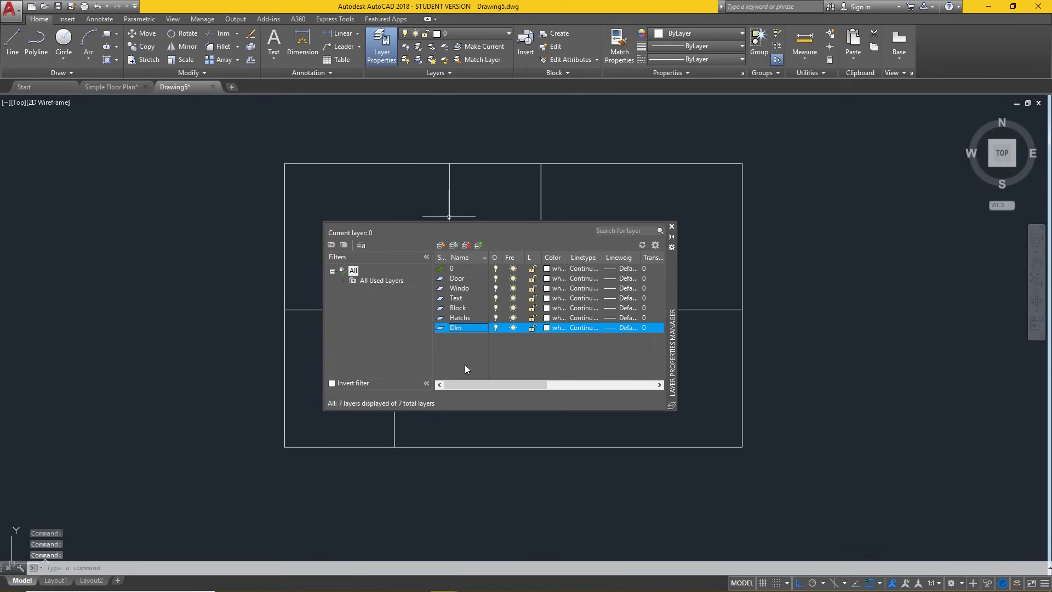
{"action": "type", "text": "m"}
Color the Door layer magenta, Windo blue and Text orange
{"action": "left_click", "coordinate": [547, 279]}
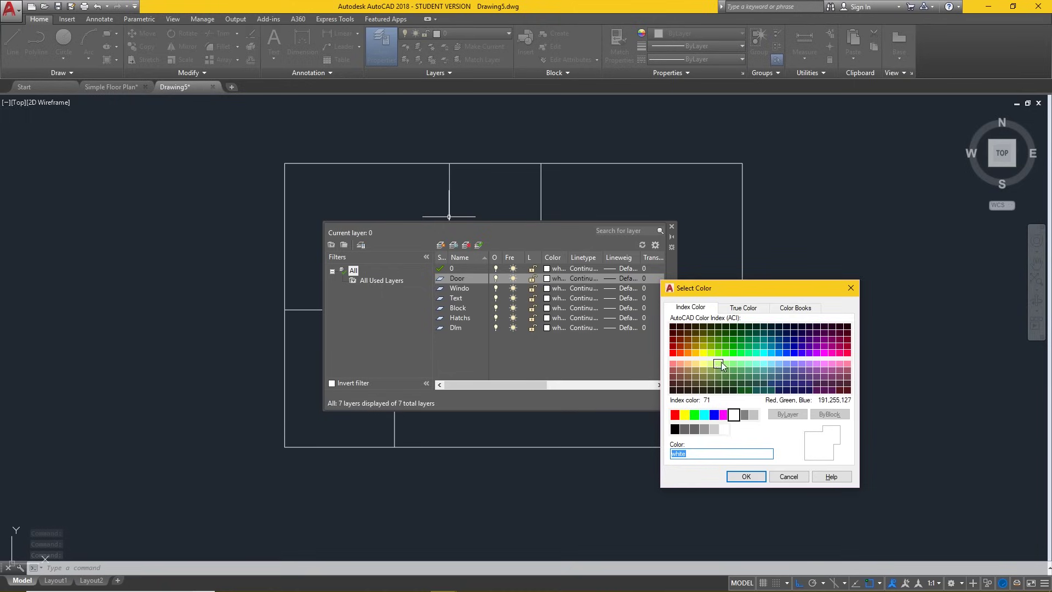
{"action": "left_click", "coordinate": [724, 414]}
{"action": "left_click", "coordinate": [746, 476]}
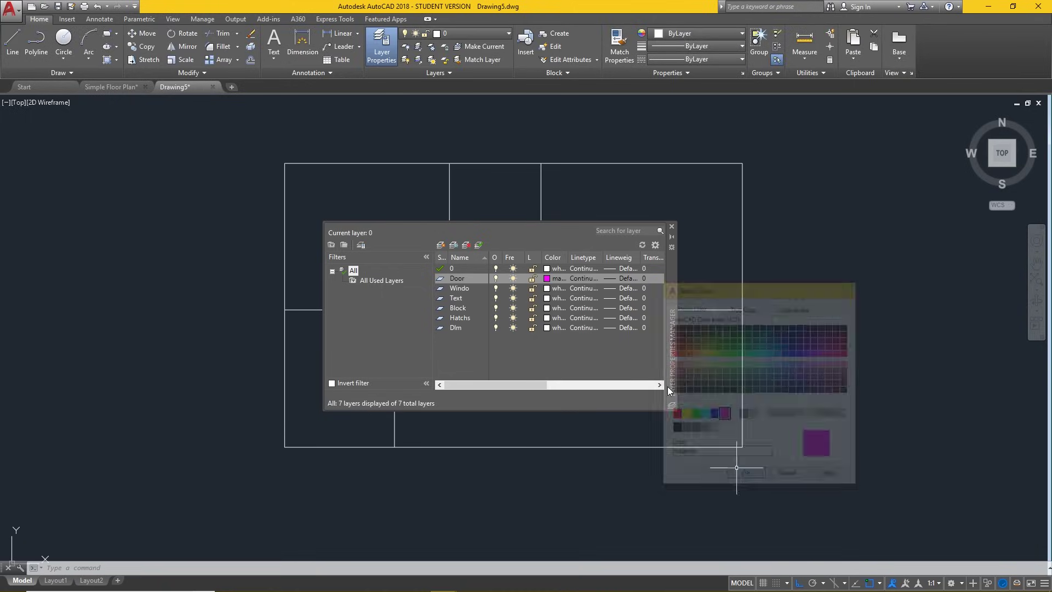
{"action": "left_click", "coordinate": [547, 288]}
{"action": "left_click", "coordinate": [714, 415]}
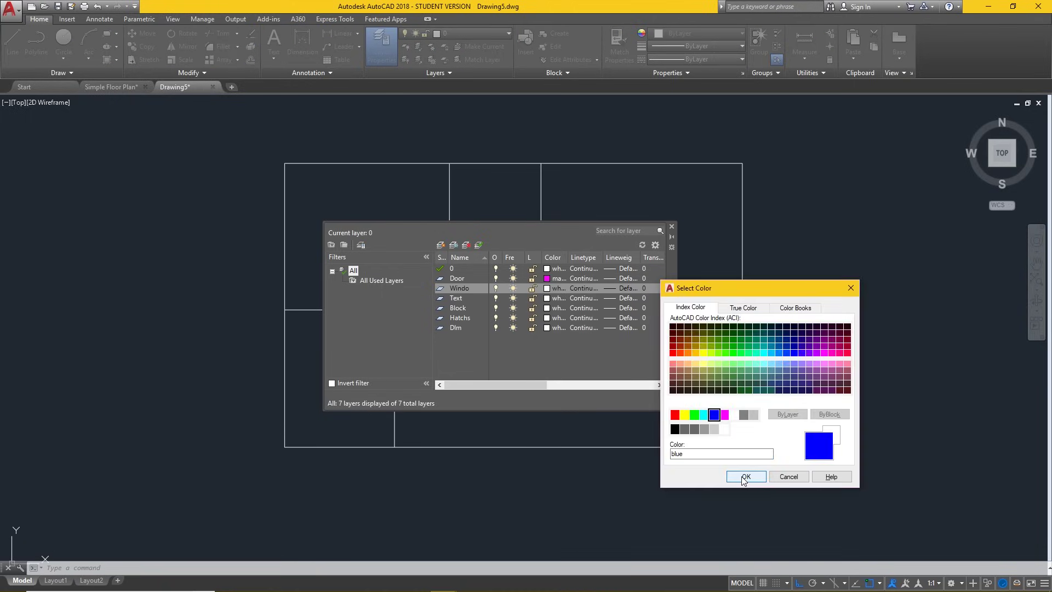
{"action": "left_click", "coordinate": [746, 476]}
{"action": "left_click", "coordinate": [546, 298]}
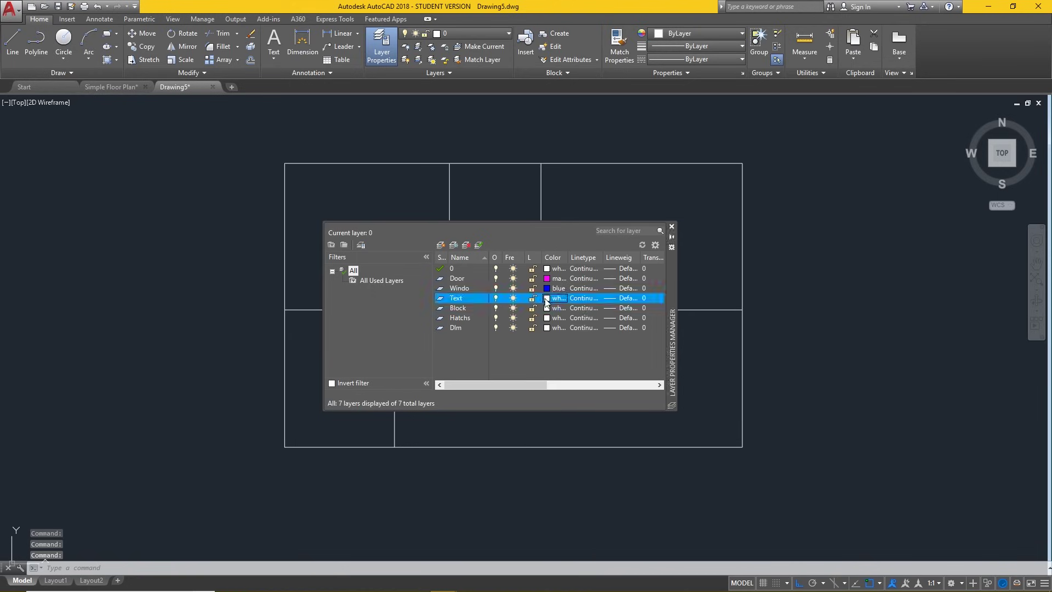
{"action": "left_click", "coordinate": [707, 420]}
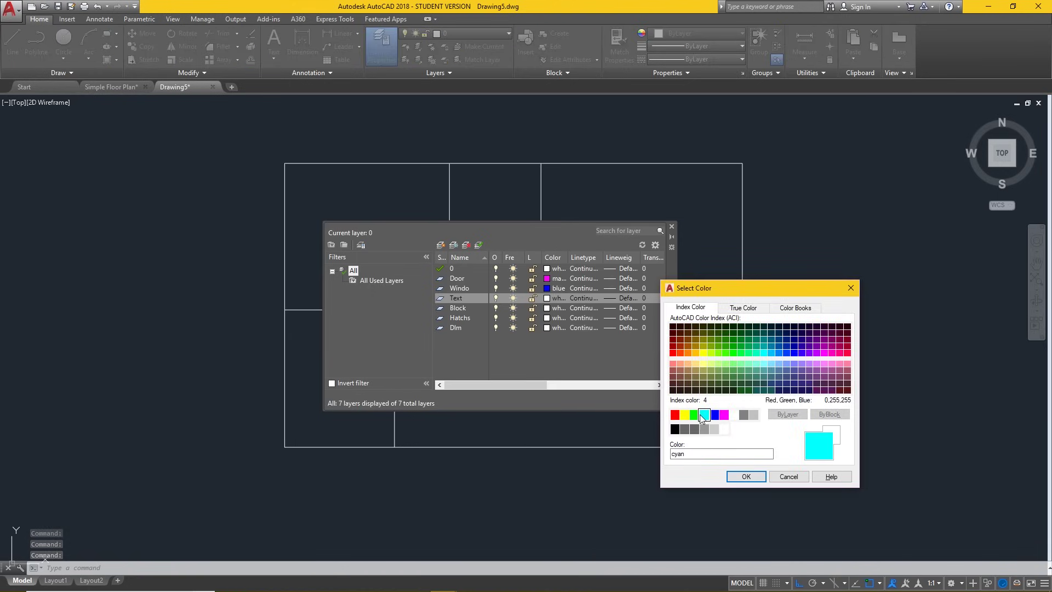
{"action": "left_click", "coordinate": [702, 353]}
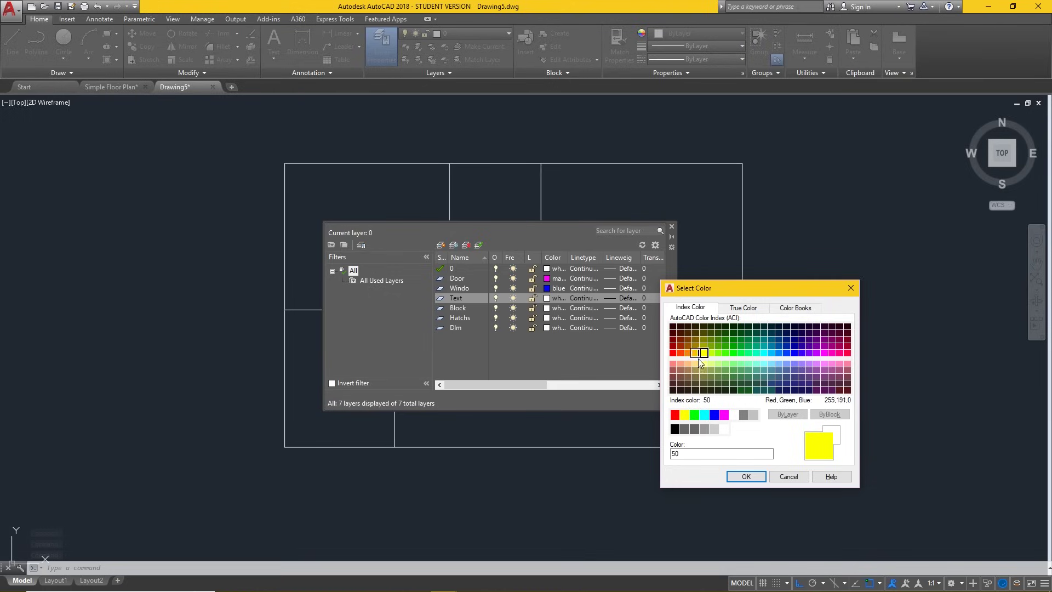
{"action": "left_click", "coordinate": [694, 353]}
Color Block layer 210, Hatchs green and Dlm 11, then close the layer manager
{"action": "left_click", "coordinate": [745, 476]}
{"action": "left_click", "coordinate": [546, 308]}
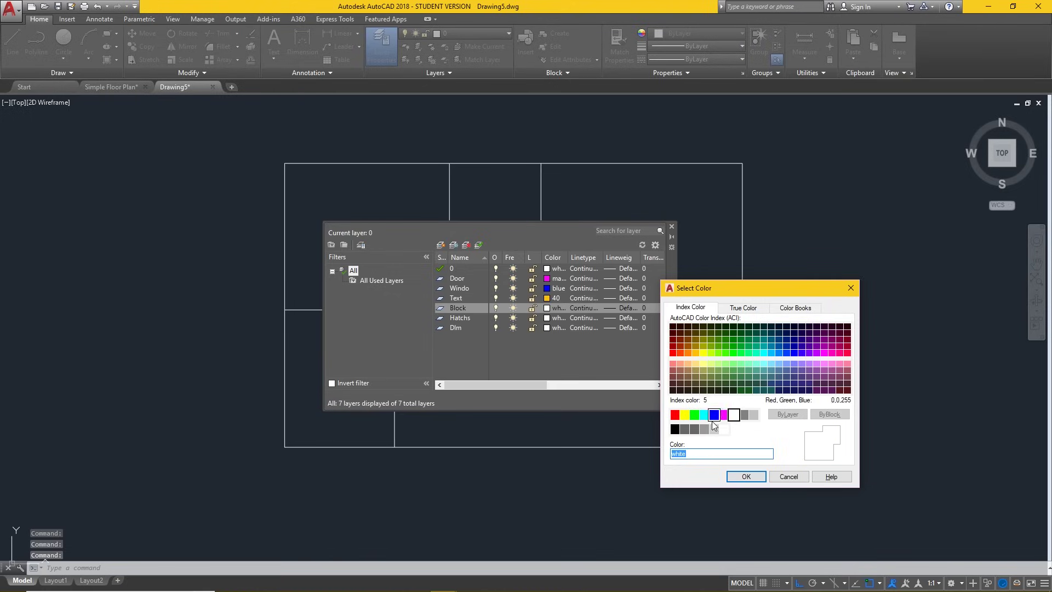
{"action": "left_click", "coordinate": [824, 353]}
{"action": "left_click", "coordinate": [745, 476]}
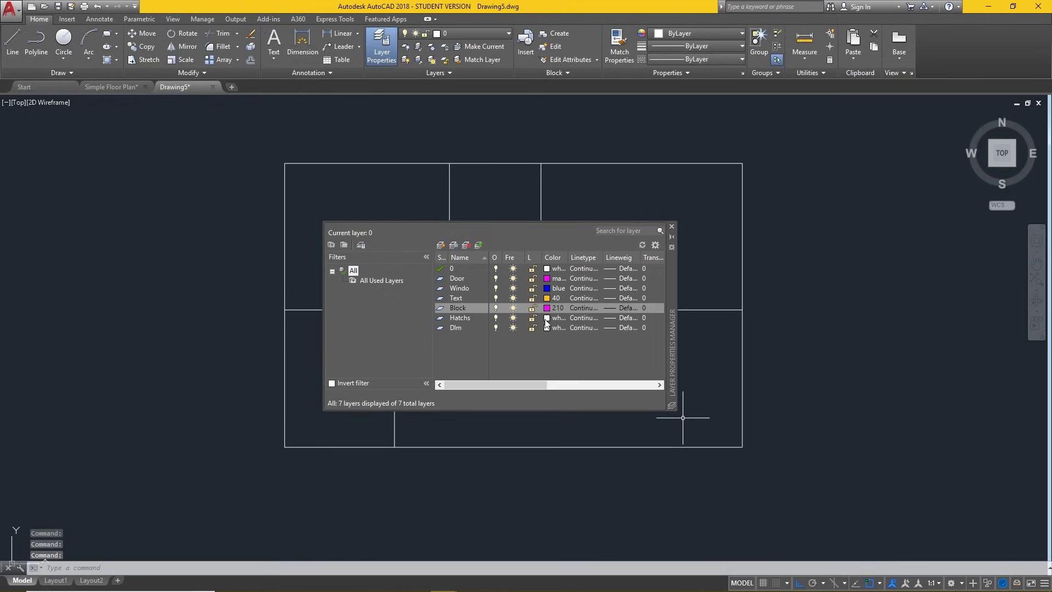
{"action": "left_click", "coordinate": [547, 318]}
{"action": "left_click", "coordinate": [695, 414]}
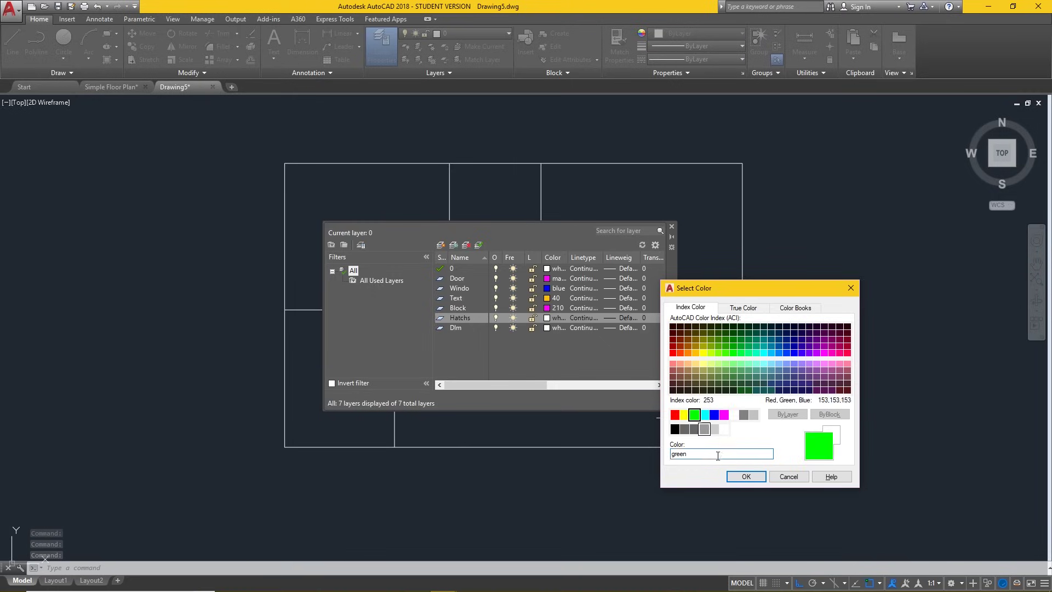
{"action": "left_click", "coordinate": [745, 476]}
{"action": "left_click", "coordinate": [547, 328]}
{"action": "left_click", "coordinate": [672, 363]}
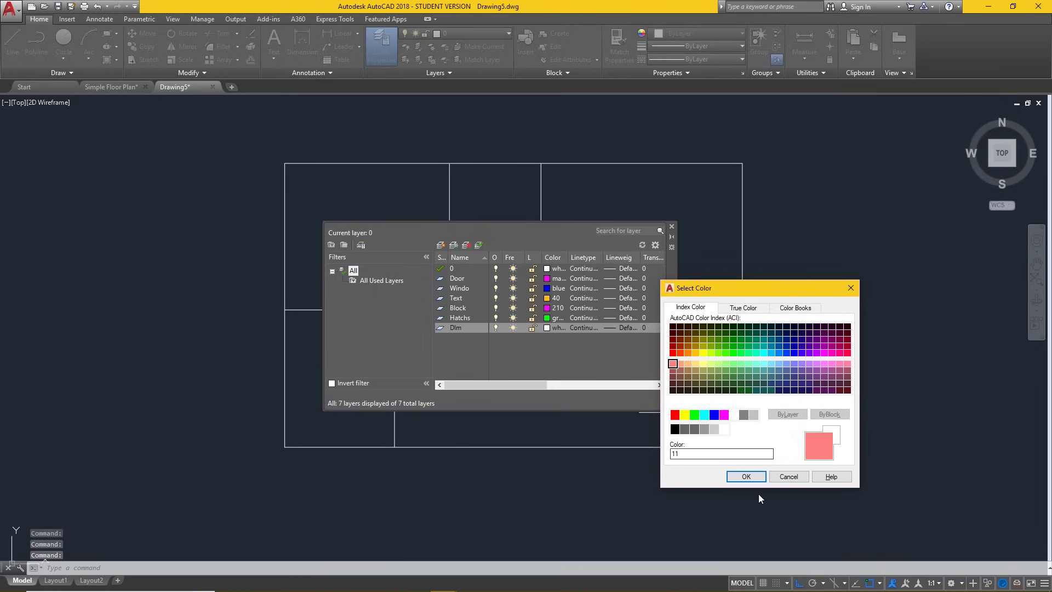
{"action": "left_click", "coordinate": [745, 476]}
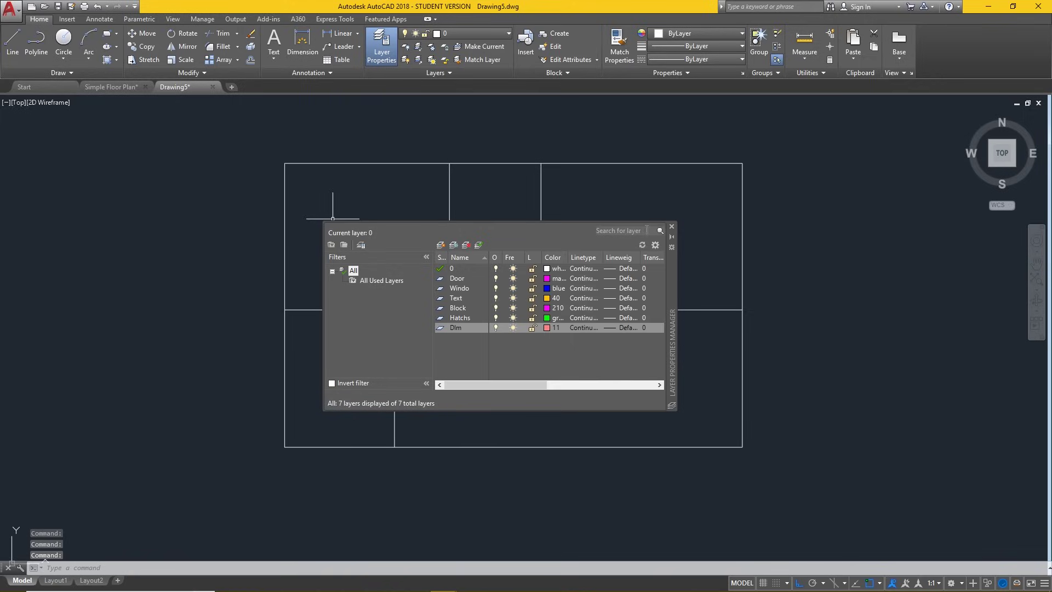
{"action": "left_click", "coordinate": [672, 227]}
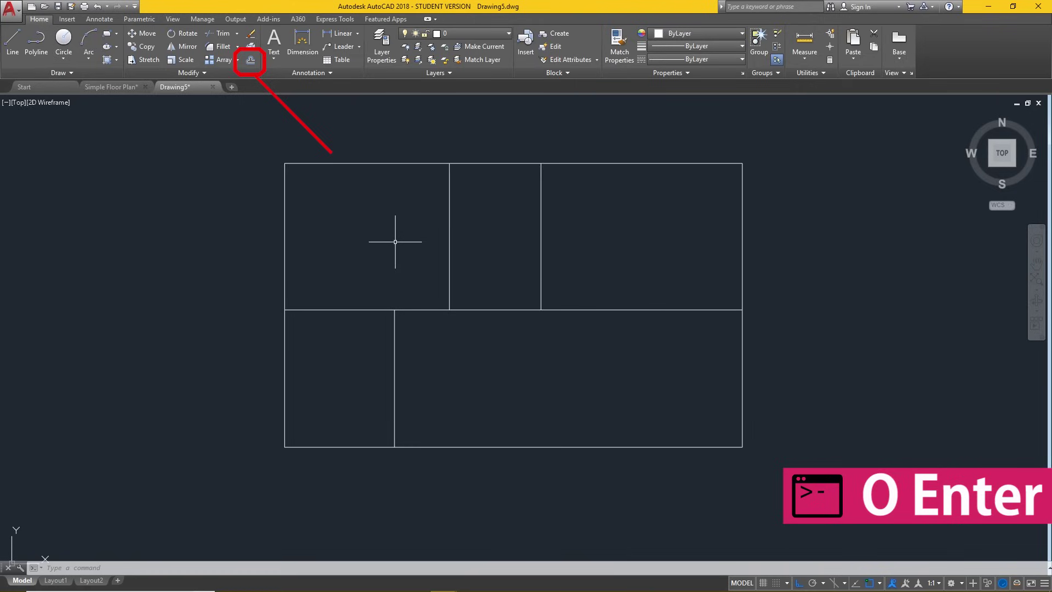
Offset the outer rectangle 10 inches outward to form the exterior wall
{"action": "type", "text": "o"}
{"action": "key", "text": "Return"}
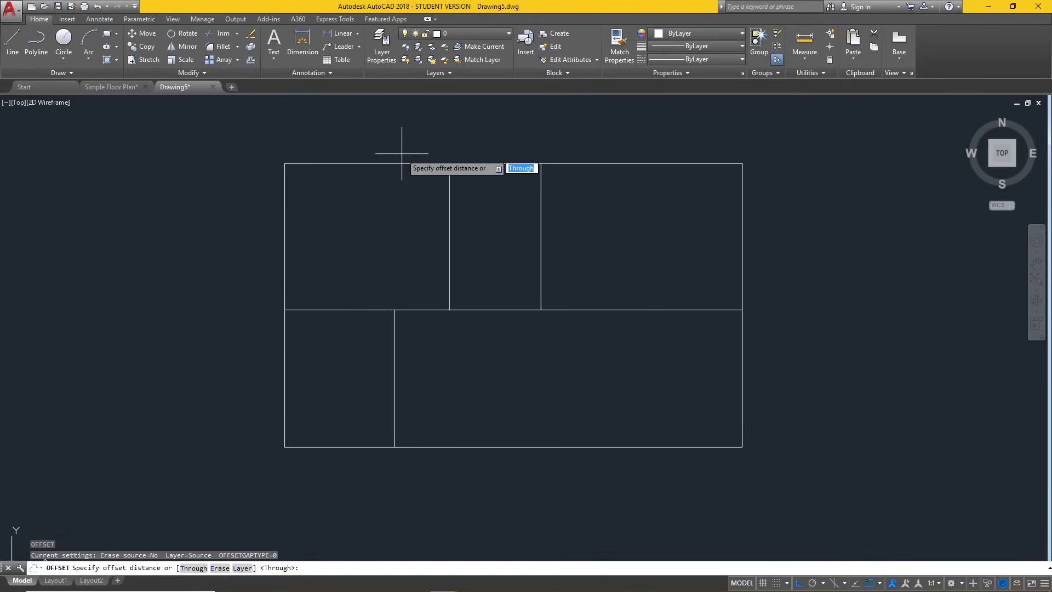
{"action": "type", "text": "10"}
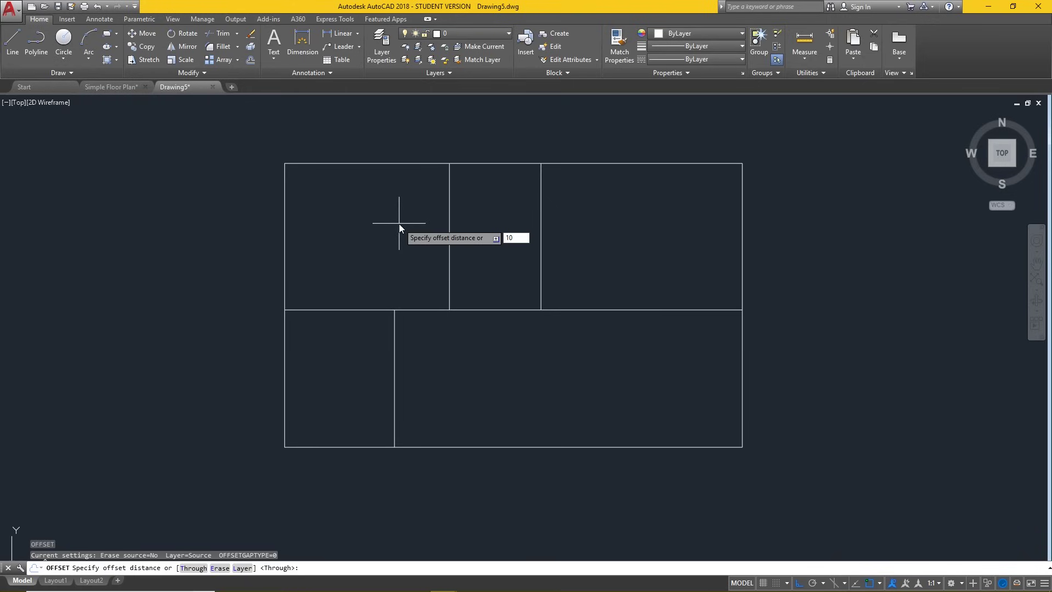
{"action": "key", "text": "Return"}
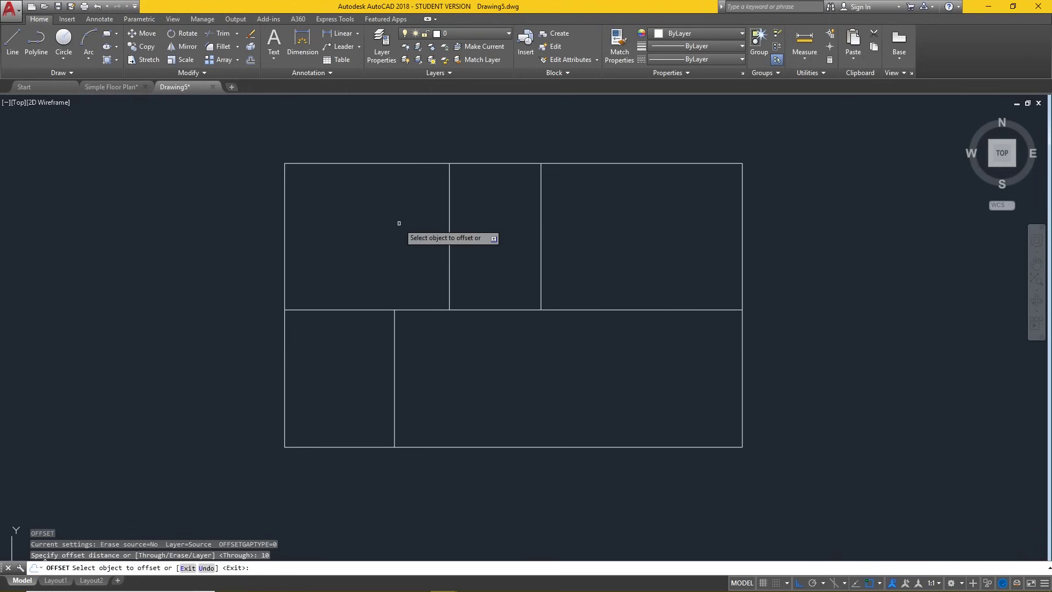
{"action": "left_click", "coordinate": [398, 164]}
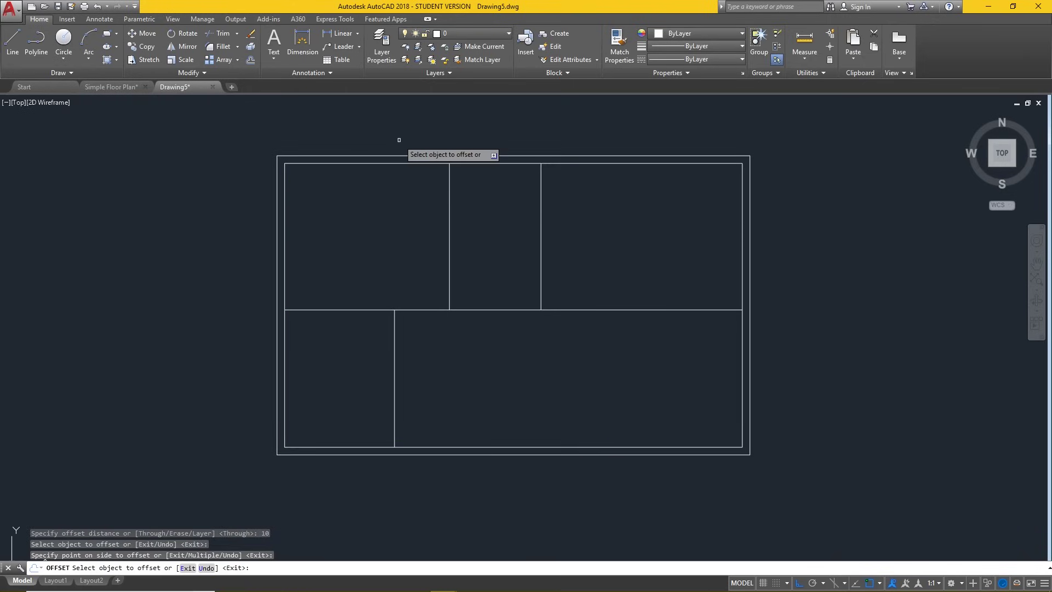
{"action": "key", "text": "Escape"}
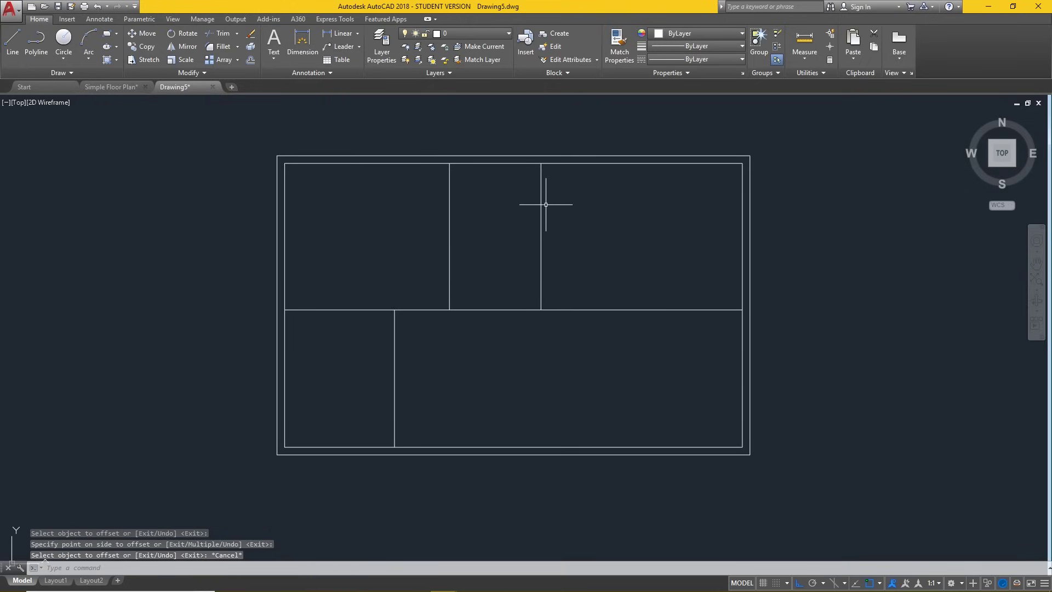
{"action": "left_click", "coordinate": [251, 62]}
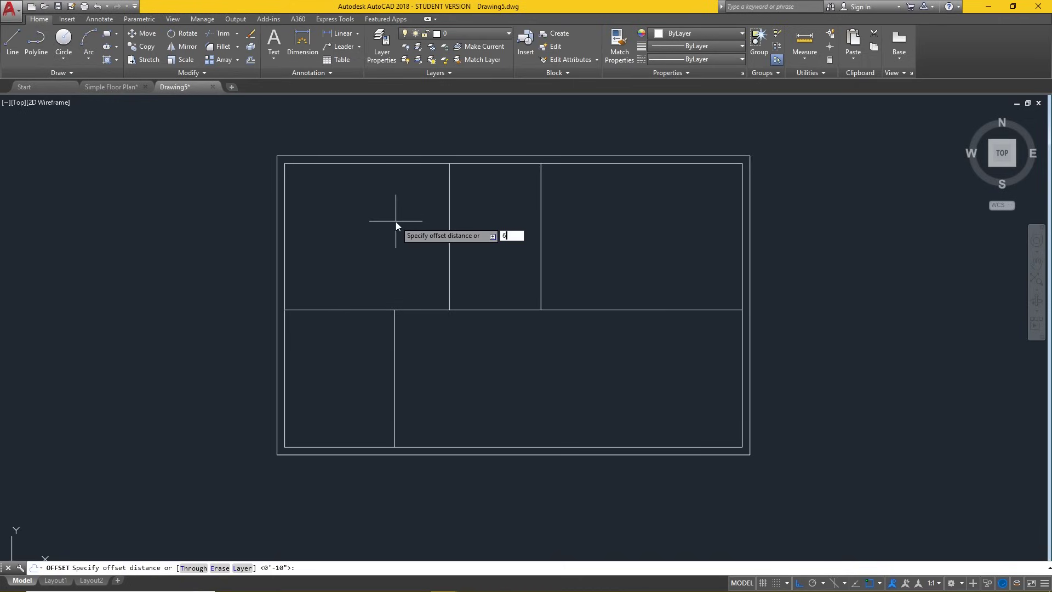
Offset the six interior wall lines by 6 inches to make double-line partitions
{"action": "key", "text": "Return"}
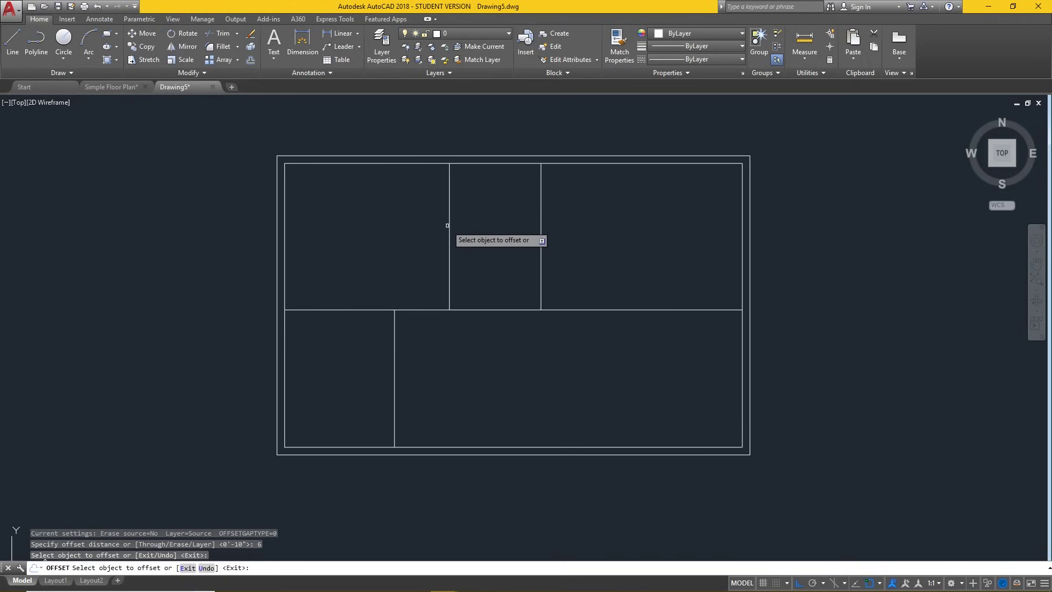
{"action": "left_click", "coordinate": [447, 226]}
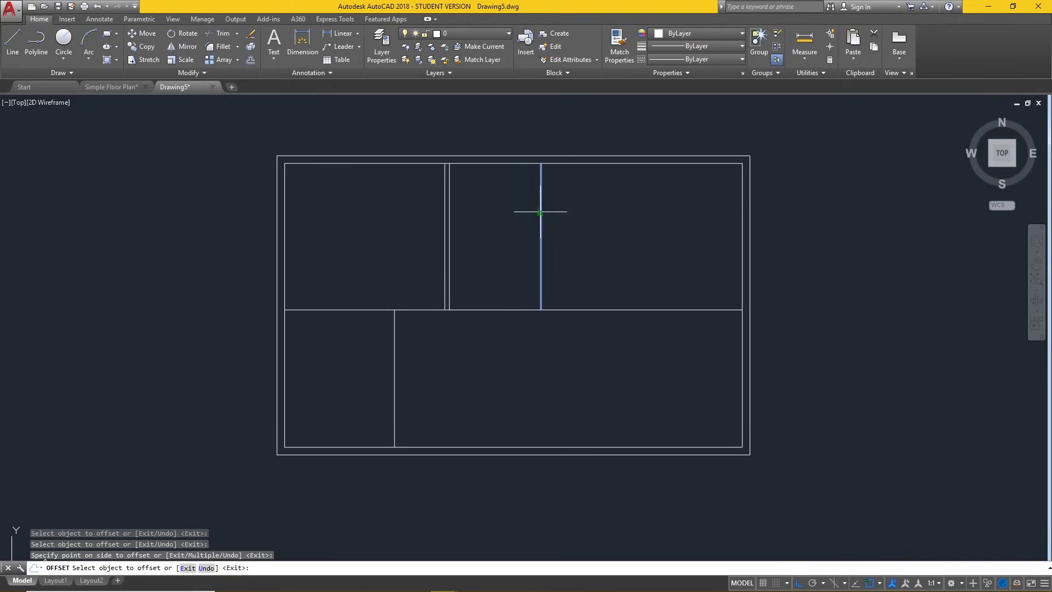
{"action": "left_click", "coordinate": [592, 219]}
{"action": "left_click", "coordinate": [521, 309]}
{"action": "left_click", "coordinate": [520, 279]}
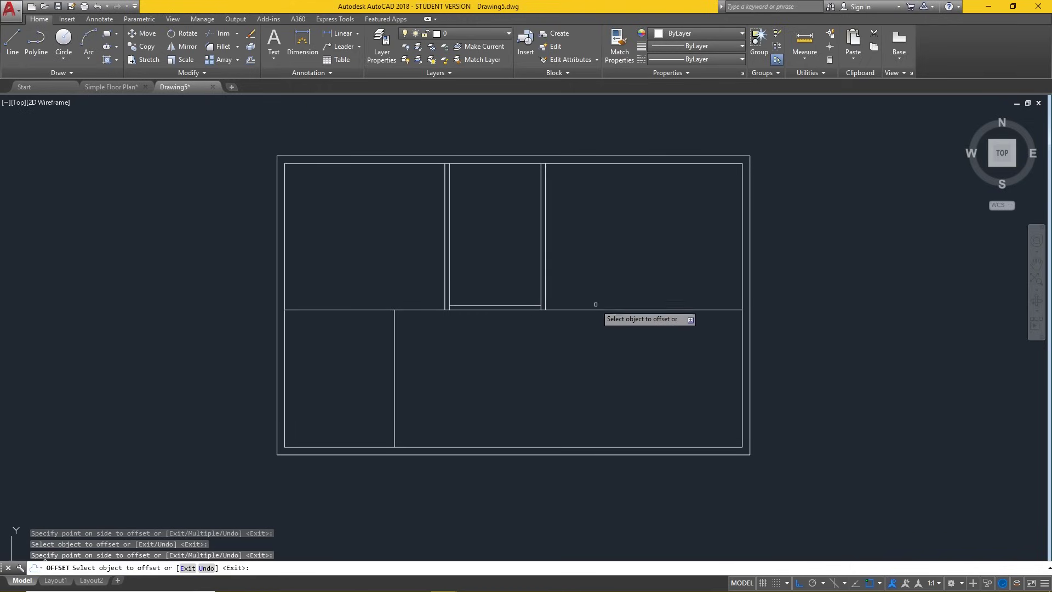
{"action": "left_click", "coordinate": [596, 308]}
{"action": "left_click", "coordinate": [586, 273]}
{"action": "left_click", "coordinate": [415, 310]}
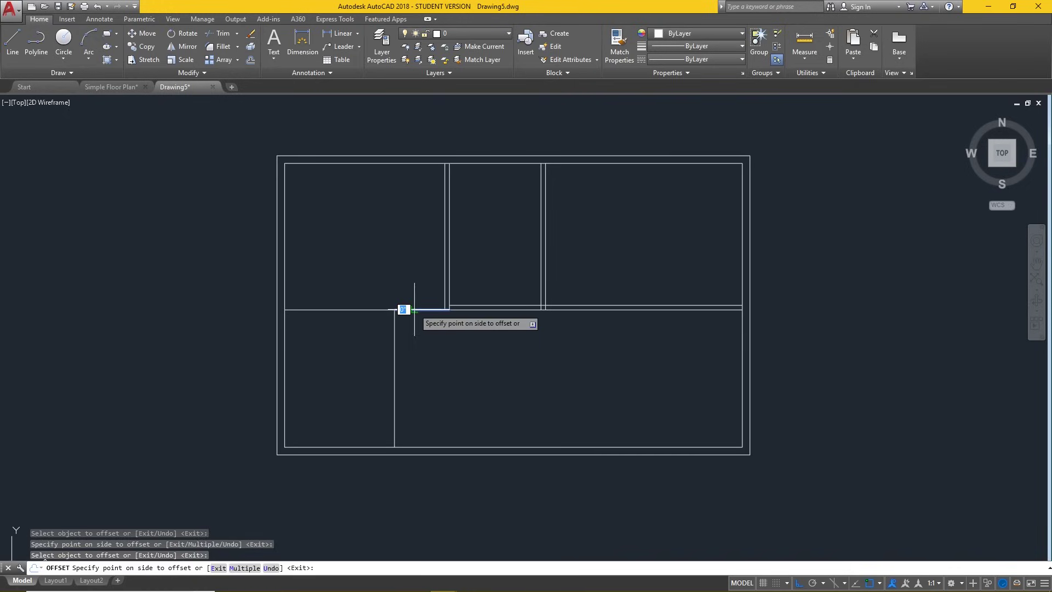
{"action": "left_click", "coordinate": [364, 269]}
{"action": "left_click", "coordinate": [393, 342]}
{"action": "left_click", "coordinate": [307, 355]}
{"action": "key", "text": "Escape"}
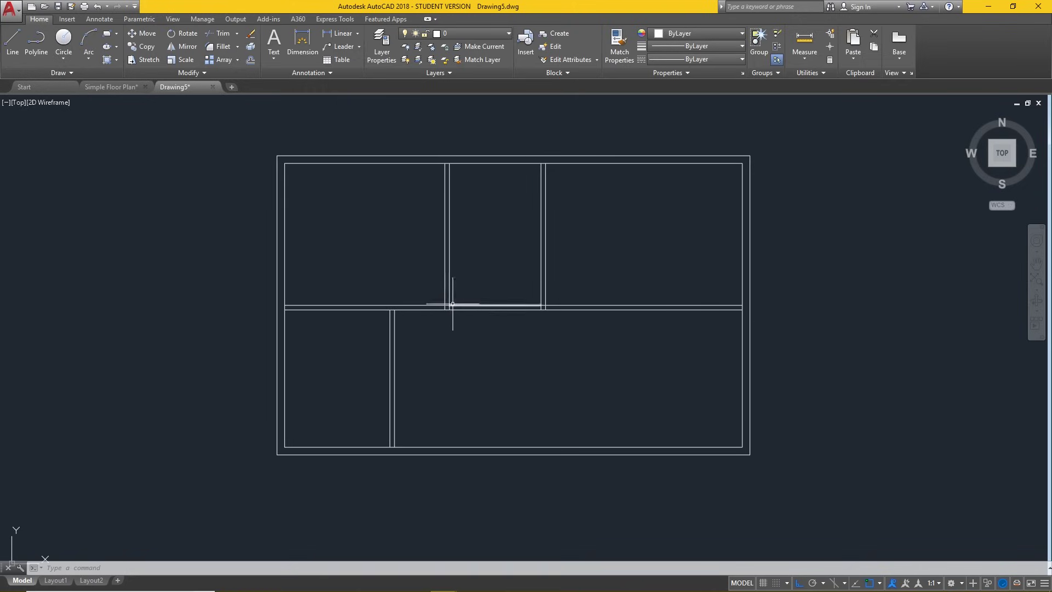
{"action": "type", "text": "tr"}
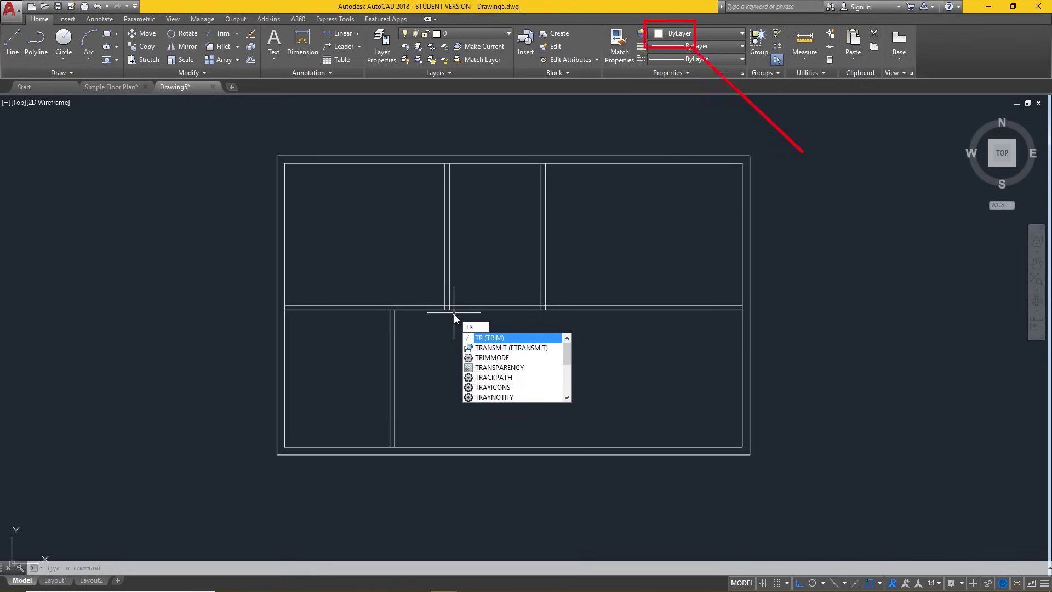
Trim the overlapping wall lines at two junctions, using every line as a cutting edge
{"action": "key", "text": "Escape"}
{"action": "left_click", "coordinate": [218, 34]}
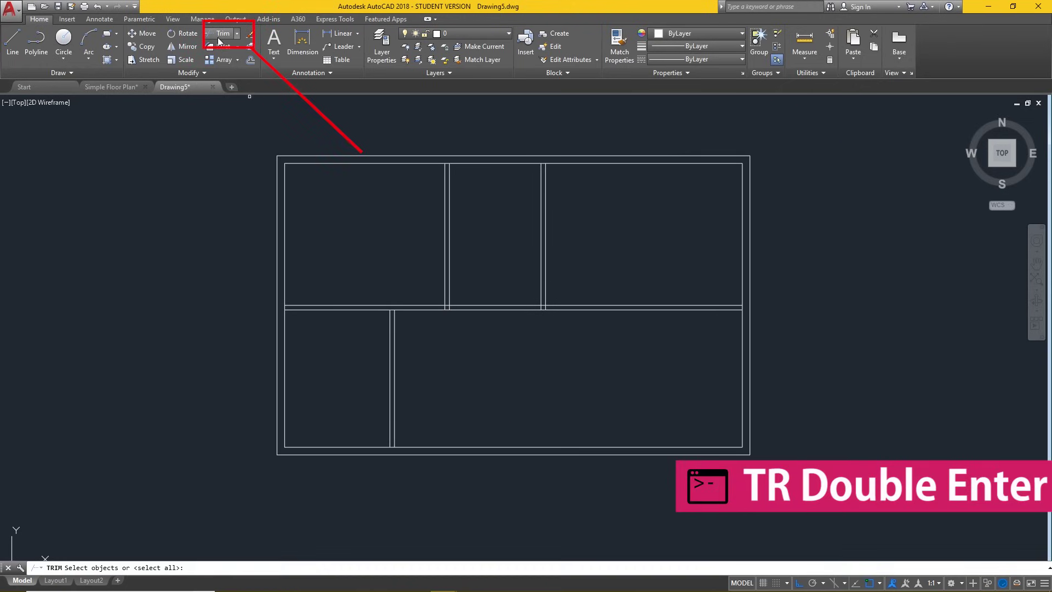
{"action": "key", "text": "Escape"}
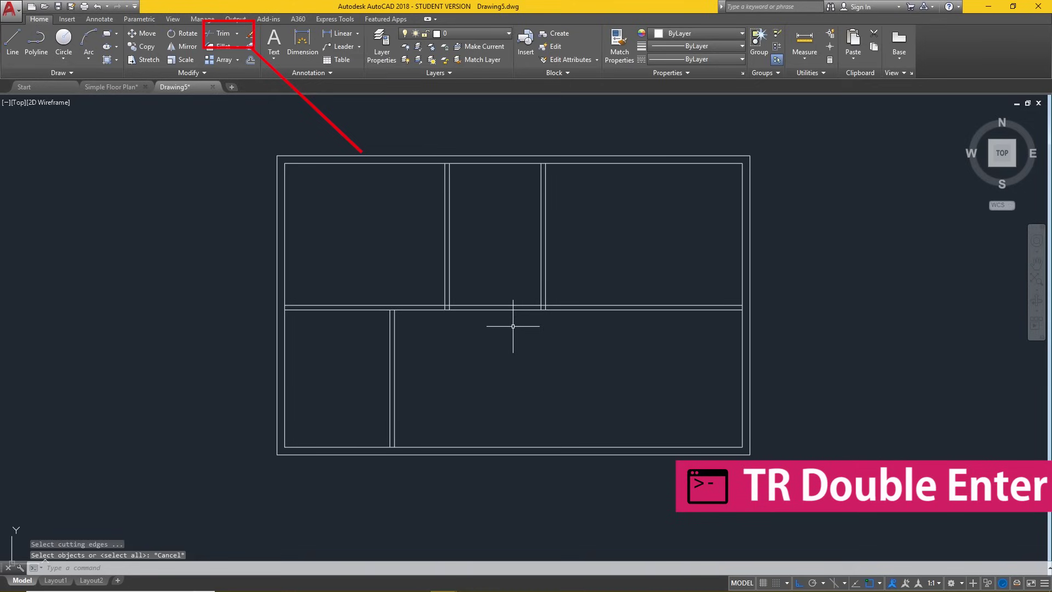
{"action": "type", "text": "TR"}
{"action": "key", "text": "Return"}
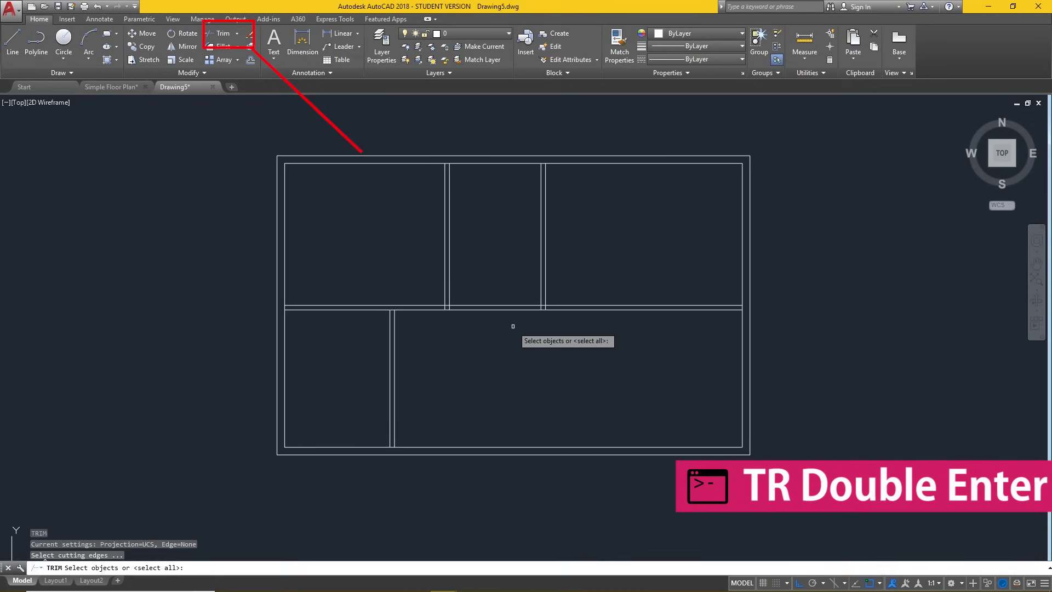
{"action": "key", "text": "Return"}
{"action": "scroll", "coordinate": [438, 301], "scroll_direction": "up", "scroll_amount": 6}
{"action": "scroll", "coordinate": [439, 301], "scroll_direction": "up", "scroll_amount": 2}
{"action": "left_click", "coordinate": [552, 357]}
{"action": "left_click", "coordinate": [466, 347]}
Zoom out to show the whole floor plan and finish trimming
{"action": "scroll", "coordinate": [471, 306], "scroll_direction": "down", "scroll_amount": 5}
{"action": "scroll", "coordinate": [455, 219], "scroll_direction": "up", "scroll_amount": 6}
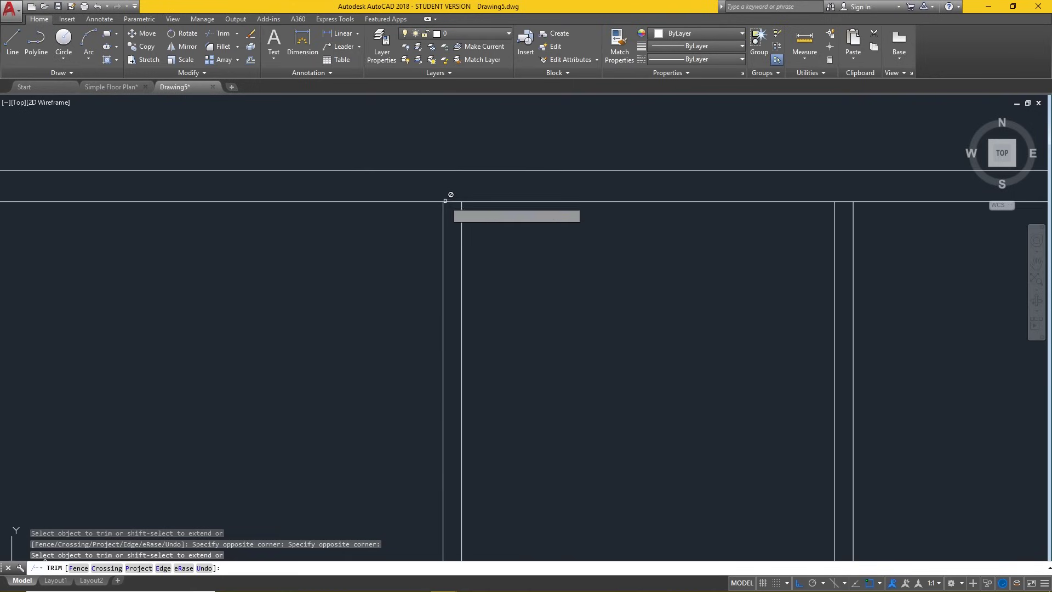
{"action": "scroll", "coordinate": [614, 227], "scroll_direction": "down", "scroll_amount": 4}
{"action": "scroll", "coordinate": [596, 211], "scroll_direction": "up", "scroll_amount": 4}
{"action": "scroll", "coordinate": [597, 211], "scroll_direction": "down", "scroll_amount": 5}
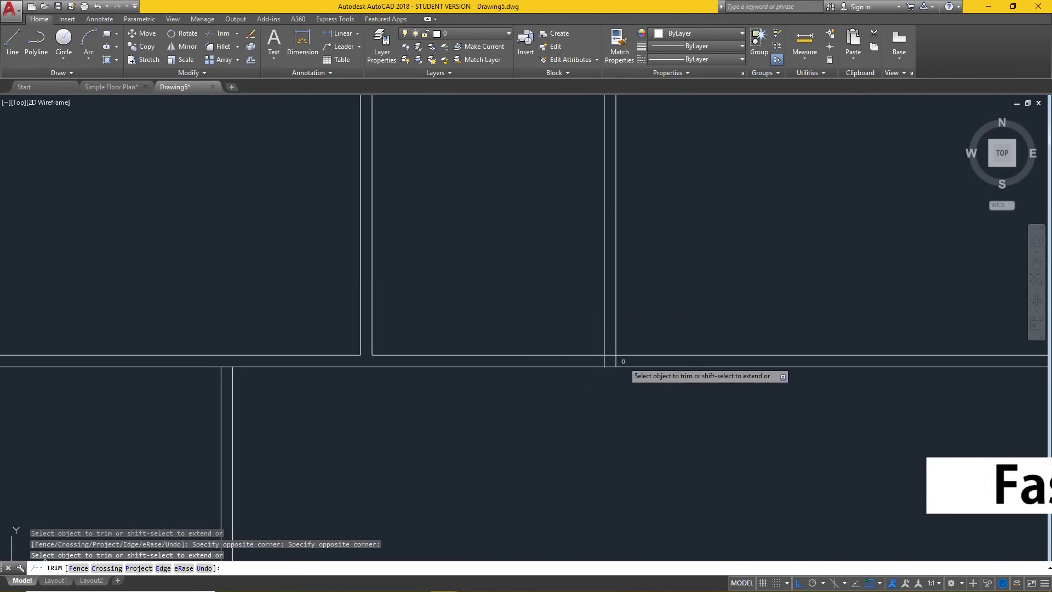
{"action": "scroll", "coordinate": [752, 307], "scroll_direction": "up", "scroll_amount": 2}
{"action": "scroll", "coordinate": [453, 463], "scroll_direction": "up", "scroll_amount": 2}
{"action": "scroll", "coordinate": [426, 114], "scroll_direction": "up", "scroll_amount": 2}
{"action": "scroll", "coordinate": [426, 114], "scroll_direction": "down", "scroll_amount": 3}
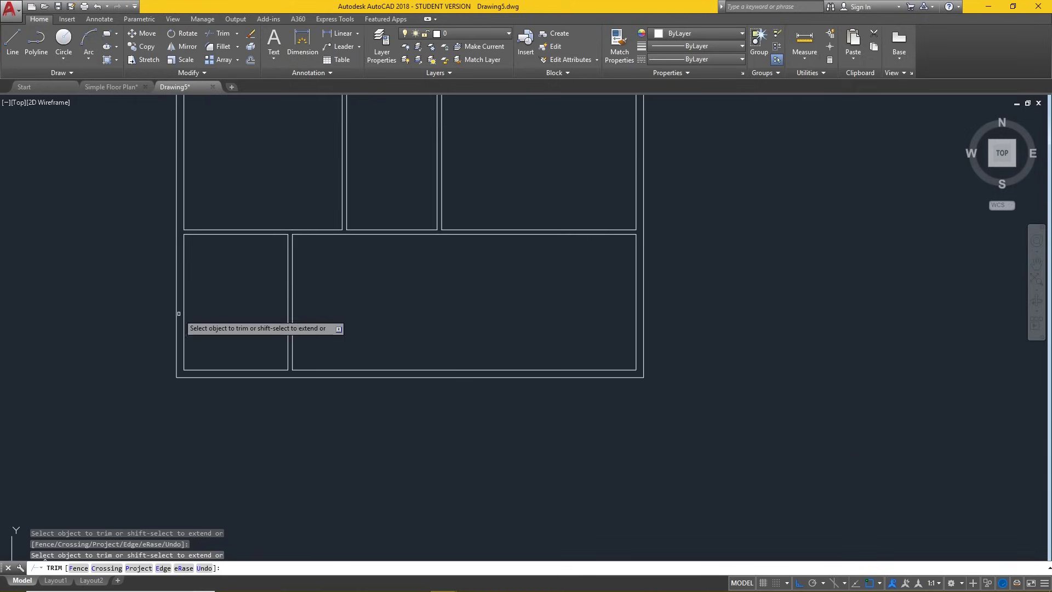
{"action": "mouse_move", "coordinate": [345, 301]}
{"action": "middle_mouse_down"}
{"action": "mouse_move", "coordinate": [488, 387]}
{"action": "mouse_move", "coordinate": [362, 382]}
{"action": "middle_mouse_up"}
{"action": "key", "text": "Escape"}
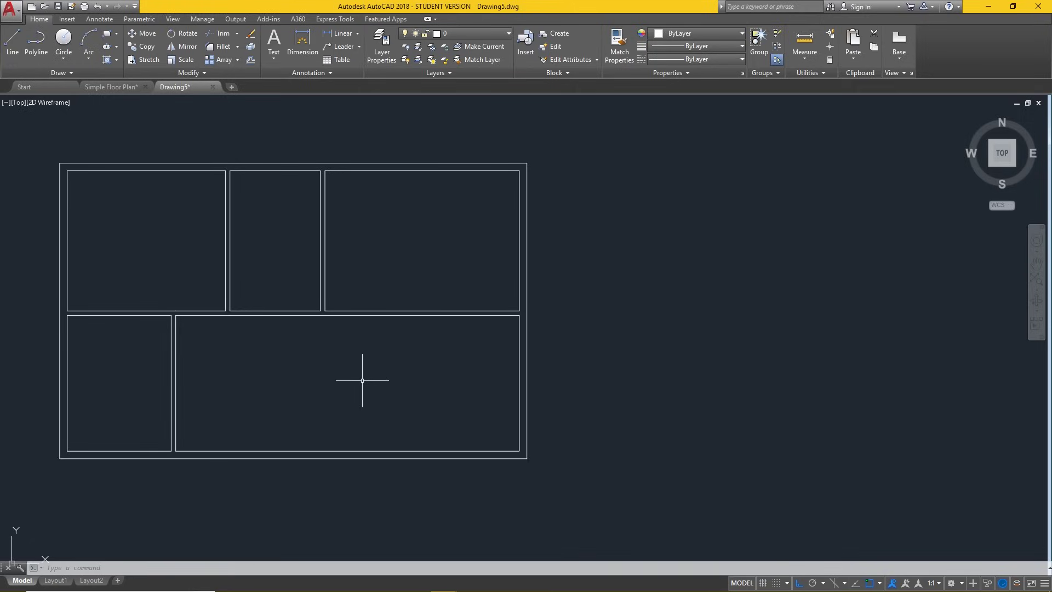
Choose Windo from the Layers dropdown so it becomes the current layer
{"action": "left_click", "coordinate": [482, 32]}
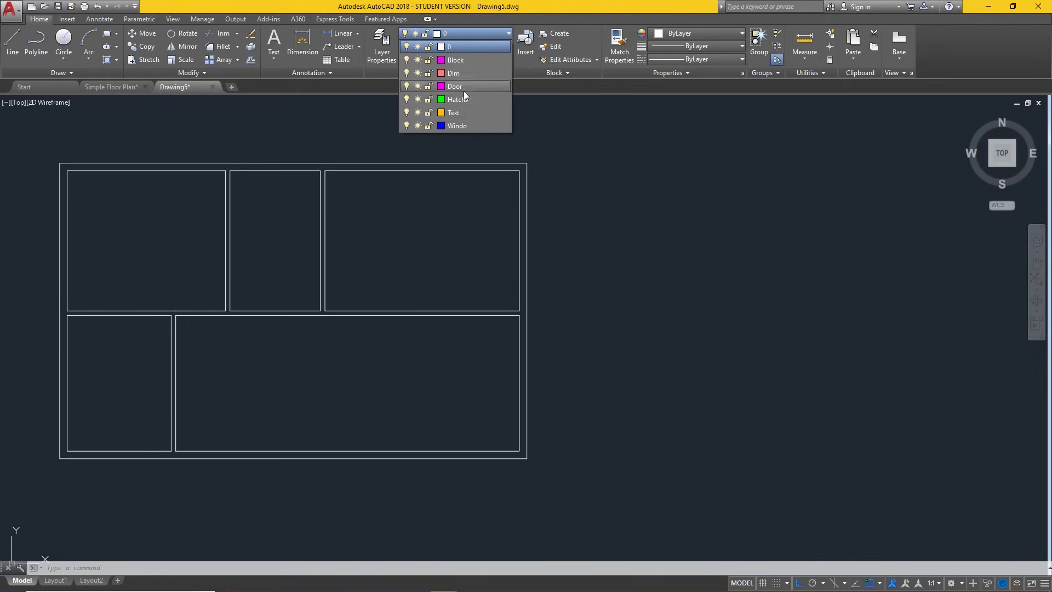
{"action": "left_click", "coordinate": [464, 126]}
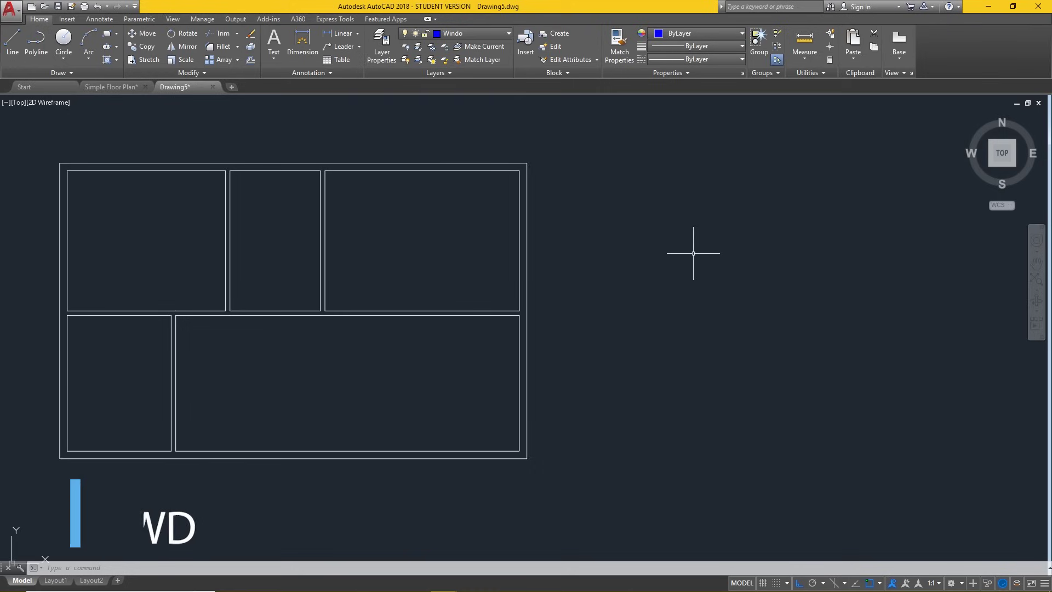
{"action": "type", "text": "l"}
{"action": "key", "text": "Escape"}
{"action": "key", "text": "Escape"}
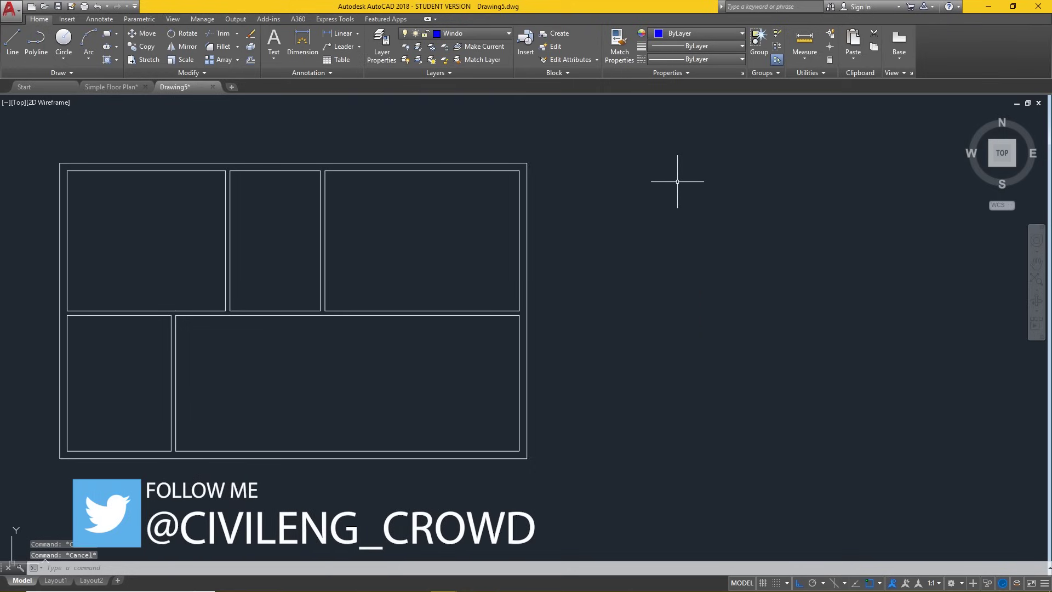
{"action": "scroll", "coordinate": [707, 238], "scroll_direction": "up", "scroll_amount": 2}
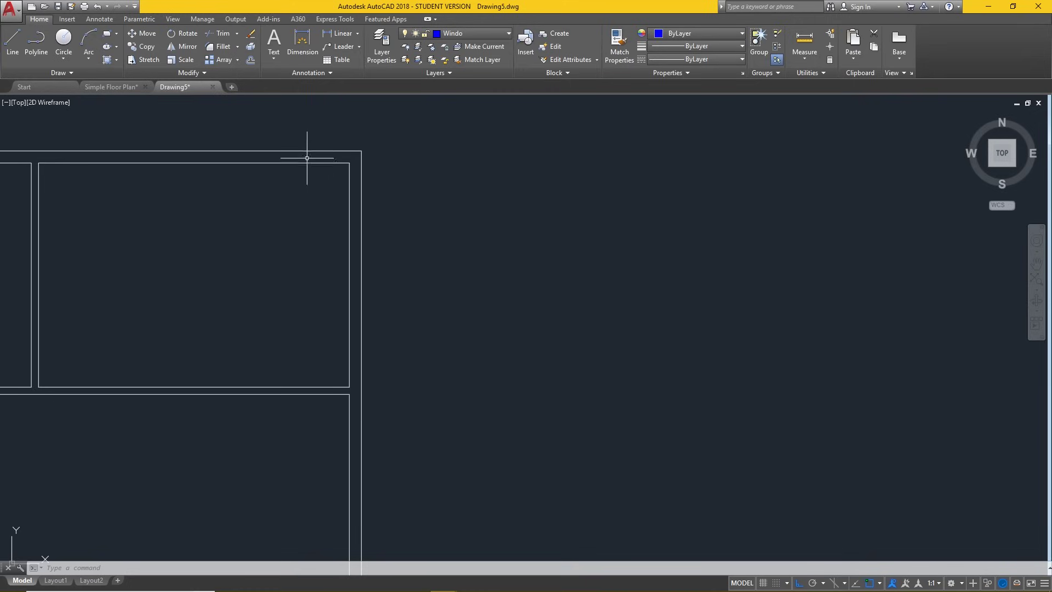
Draw a 5' by 6 window rectangle beside the plan
{"action": "left_click", "coordinate": [108, 34]}
{"action": "left_click", "coordinate": [480, 196]}
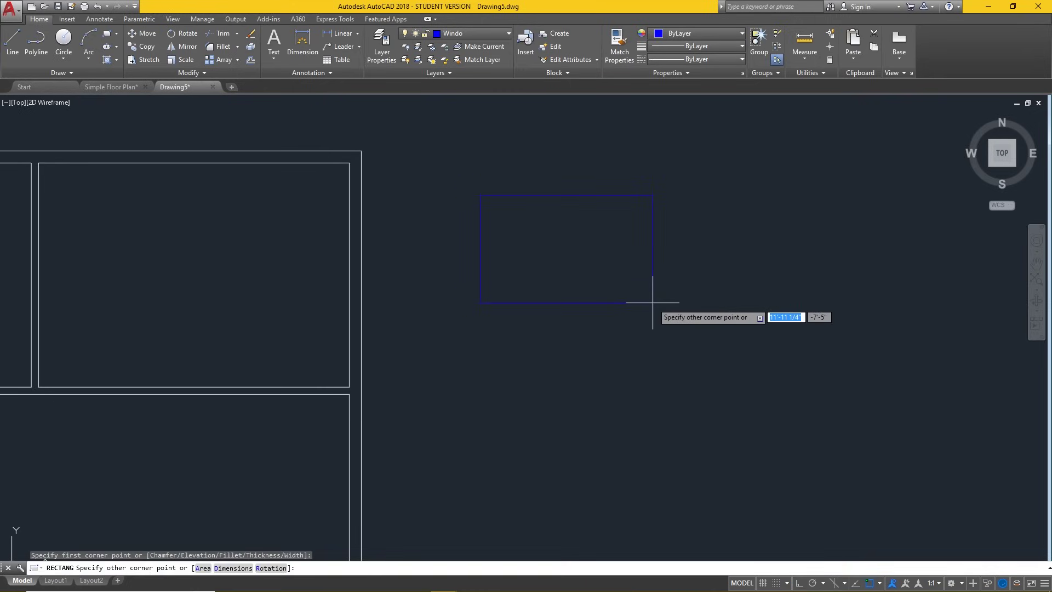
{"action": "type", "text": "5"}
{"action": "key", "text": "Tab"}
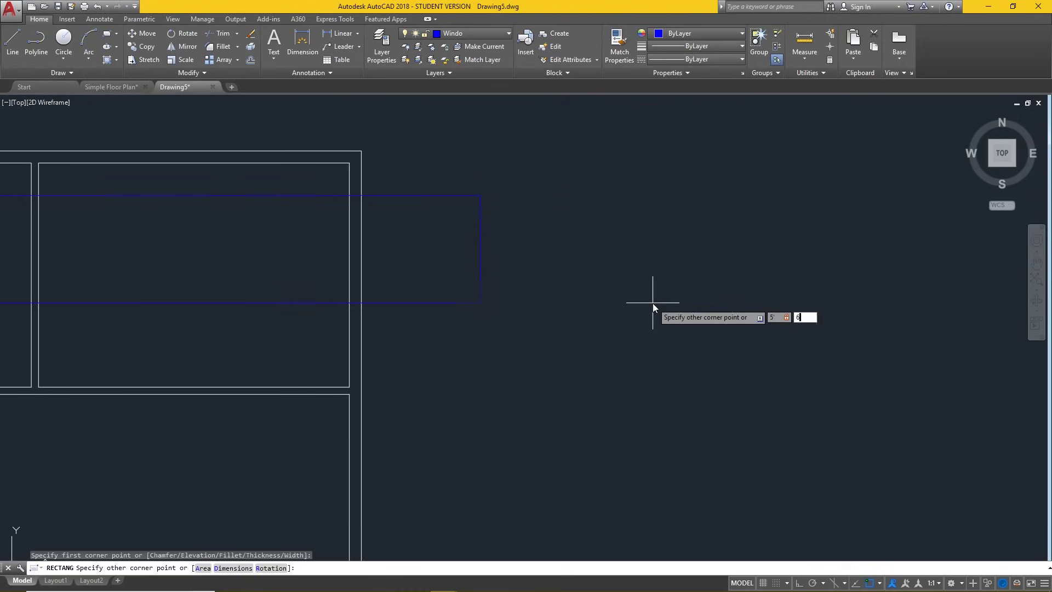
{"action": "key", "text": "Return"}
{"action": "scroll", "coordinate": [542, 189], "scroll_direction": "up", "scroll_amount": 5}
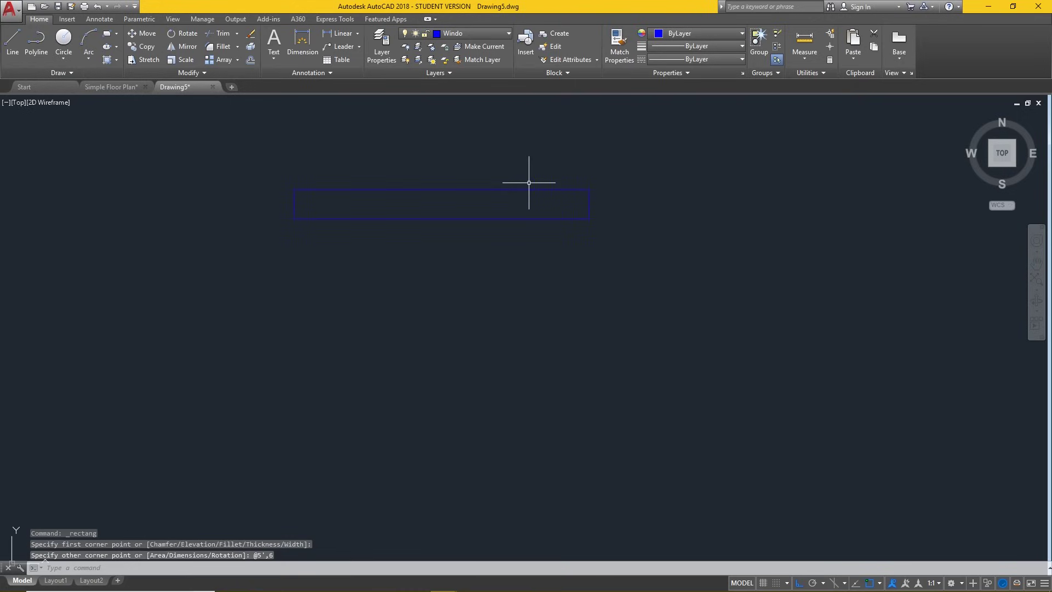
Explode the window rectangle into separate lines
{"action": "type", "text": "x"}
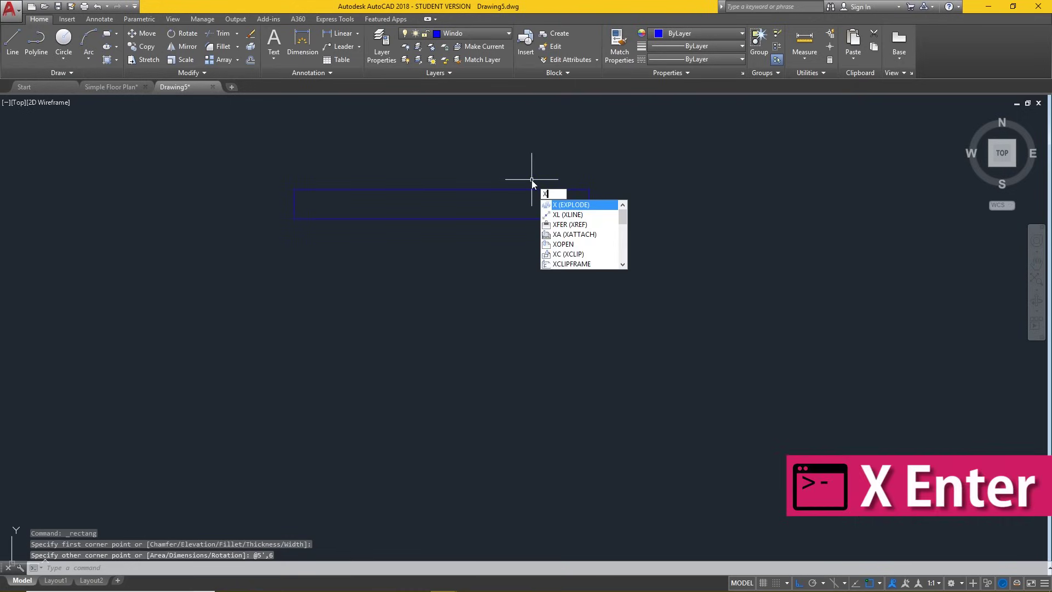
{"action": "key", "text": "Return"}
{"action": "left_click", "coordinate": [567, 278]}
{"action": "left_click", "coordinate": [500, 173]}
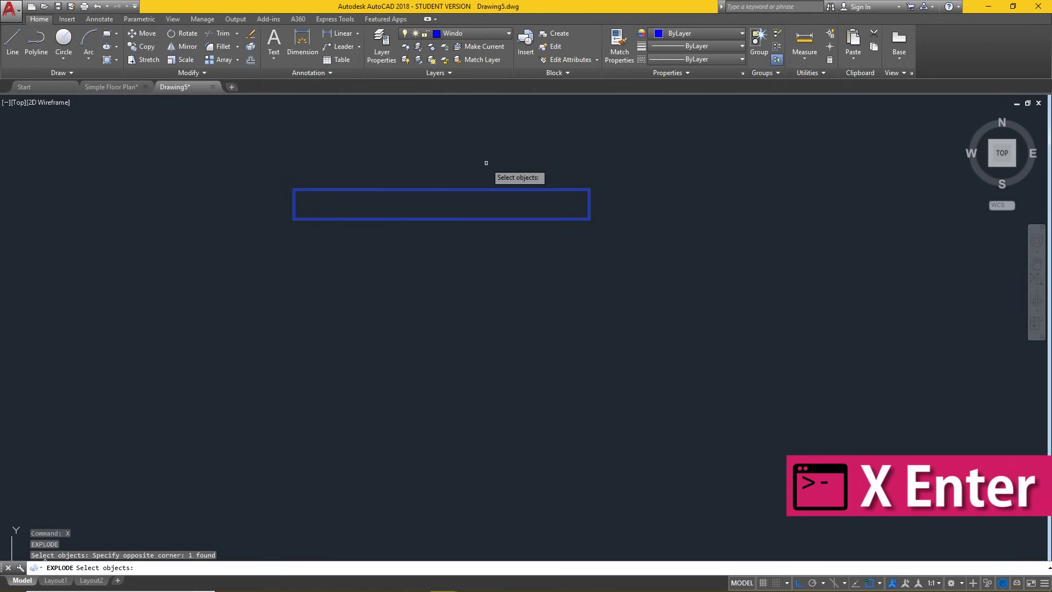
{"action": "right_click", "coordinate": [486, 163]}
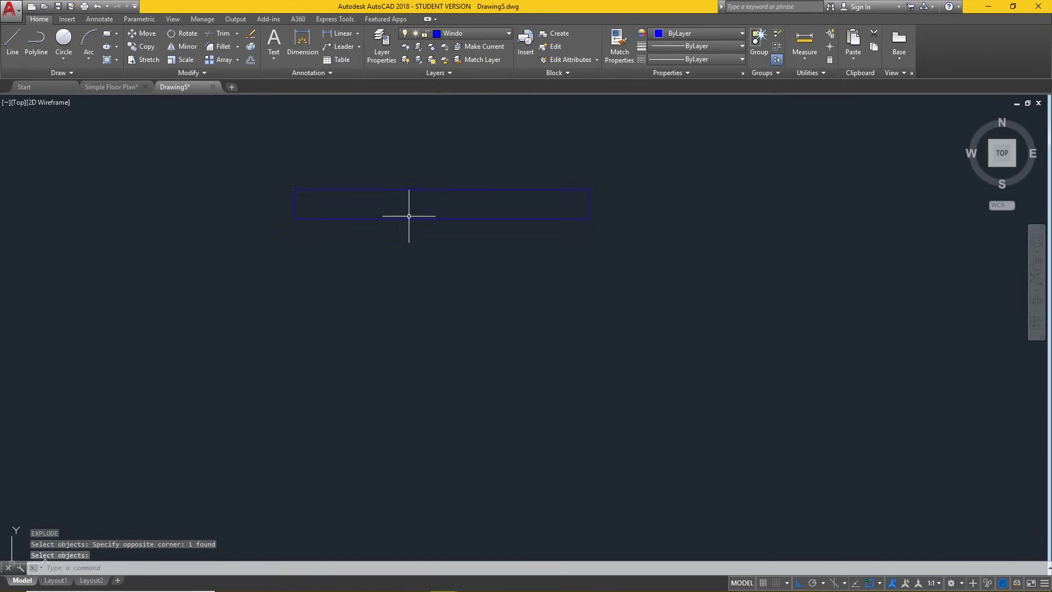
Offset both long edges of the window 1 inch inward
{"action": "type", "text": "o"}
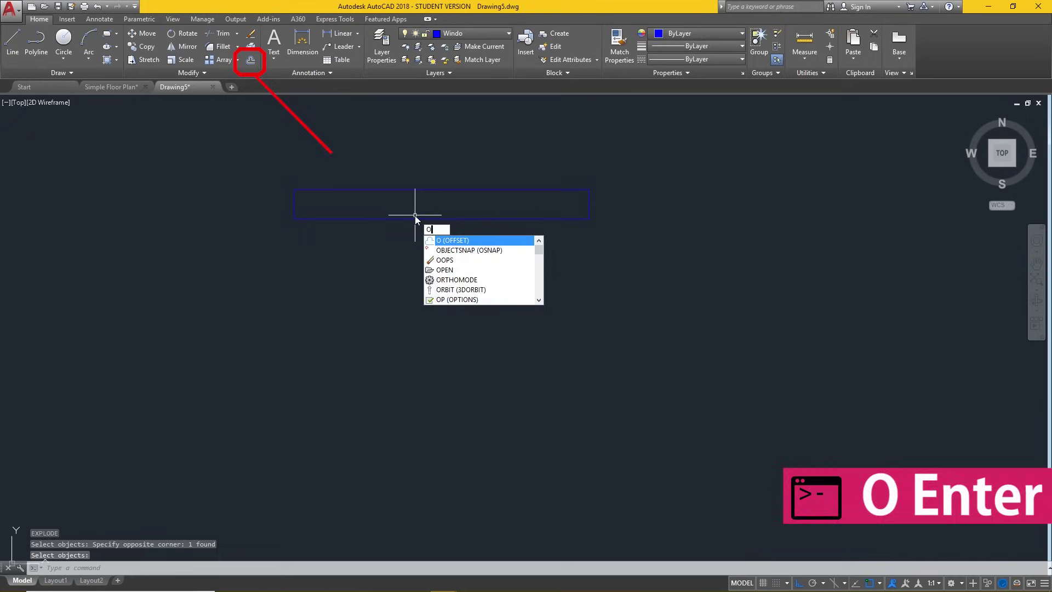
{"action": "key", "text": "Return"}
{"action": "type", "text": "1"}
{"action": "key", "text": "Return"}
{"action": "left_click", "coordinate": [433, 190]}
{"action": "left_click", "coordinate": [434, 250]}
{"action": "left_click", "coordinate": [434, 218]}
{"action": "left_click", "coordinate": [437, 157]}
{"action": "key", "text": "Escape"}
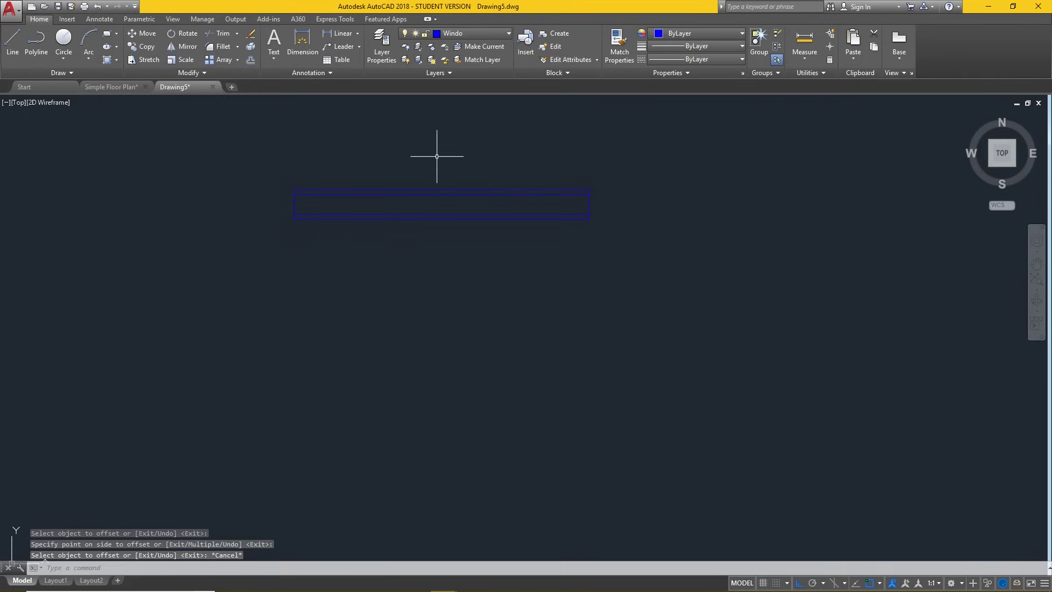
Draw a vertical divider line across the middle of the window
{"action": "key", "text": "Return"}
{"action": "left_click", "coordinate": [441, 190]}
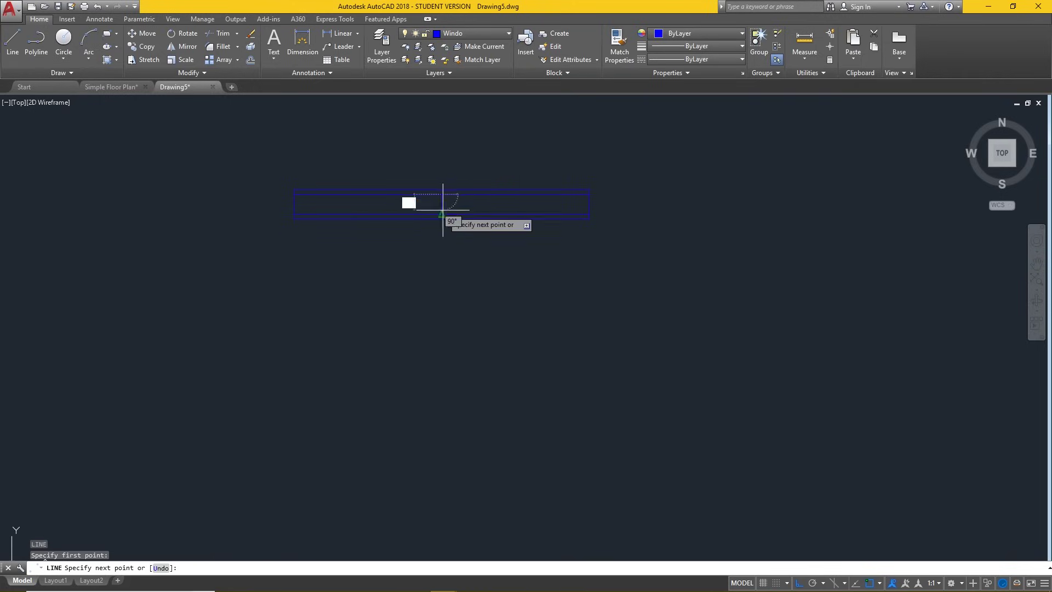
{"action": "left_click", "coordinate": [443, 214]}
{"action": "key", "text": "Return"}
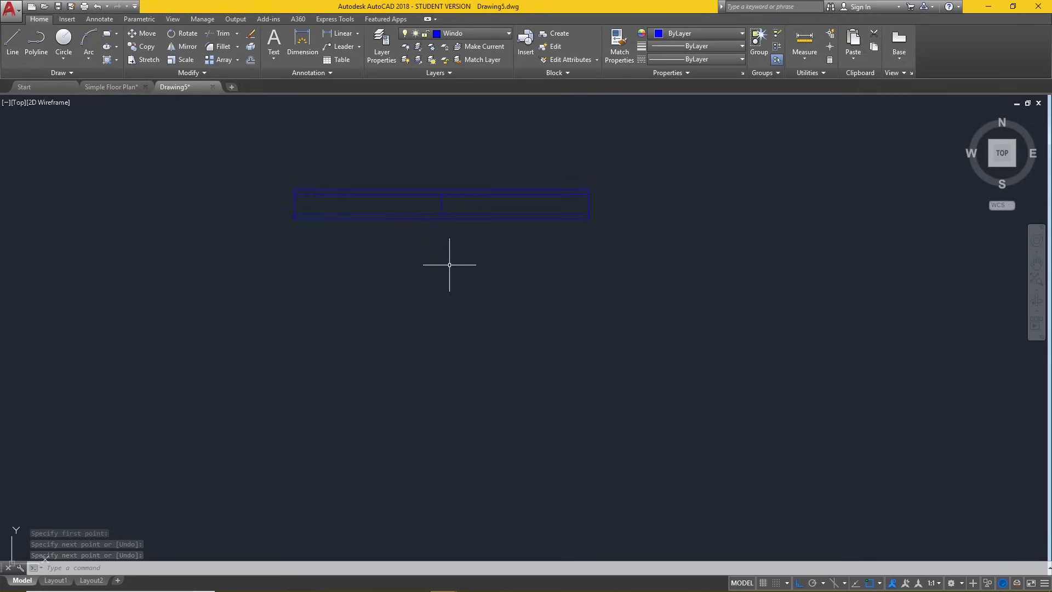
{"action": "scroll", "coordinate": [483, 280], "scroll_direction": "down", "scroll_amount": 2}
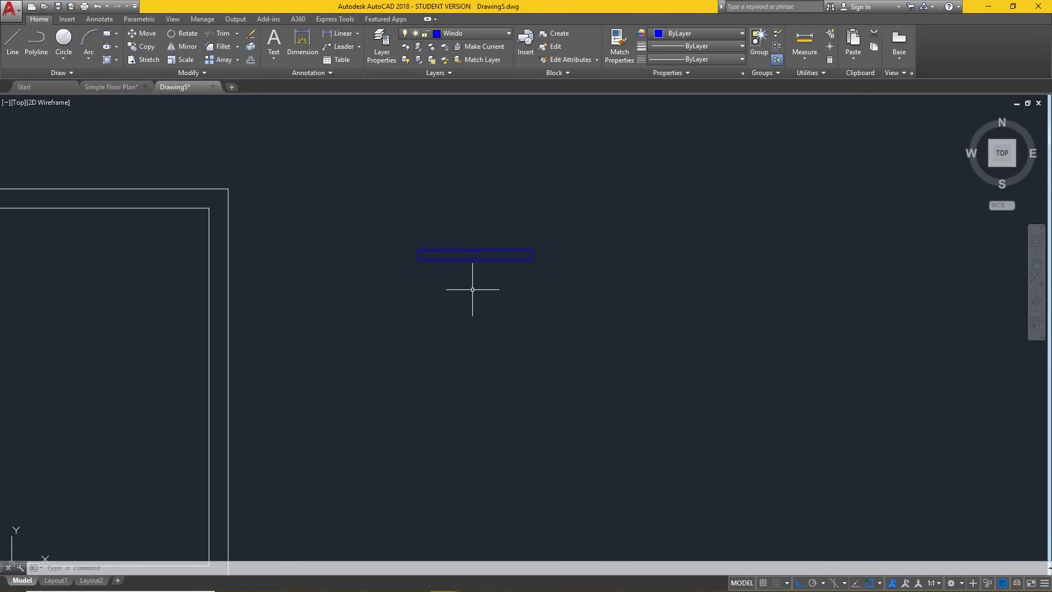
Draw a 6'10 rectangle below the first window
{"action": "scroll", "coordinate": [468, 292], "scroll_direction": "up", "scroll_amount": 2}
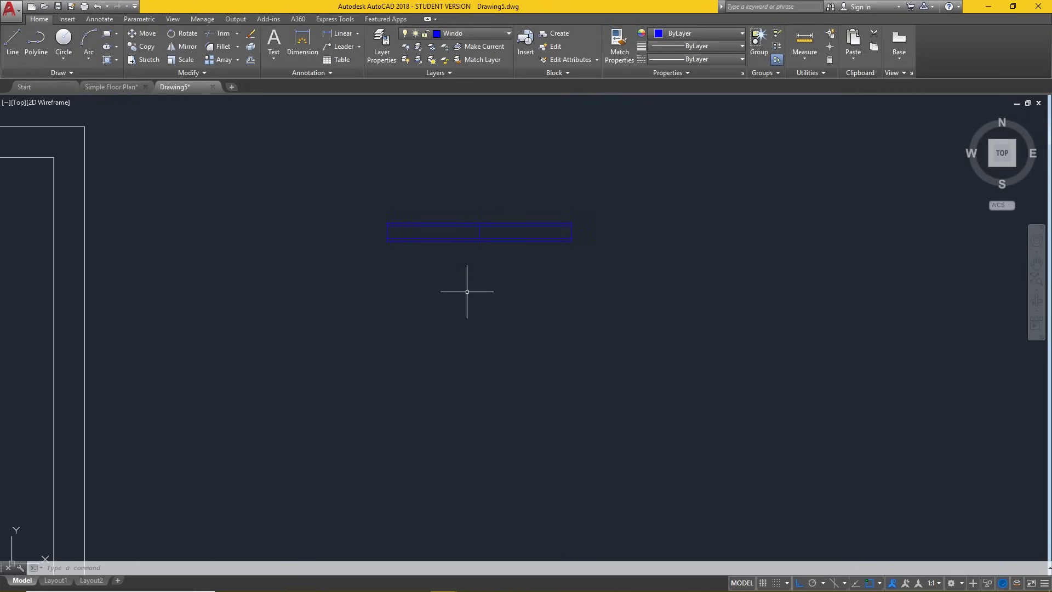
{"action": "type", "text": "rec"}
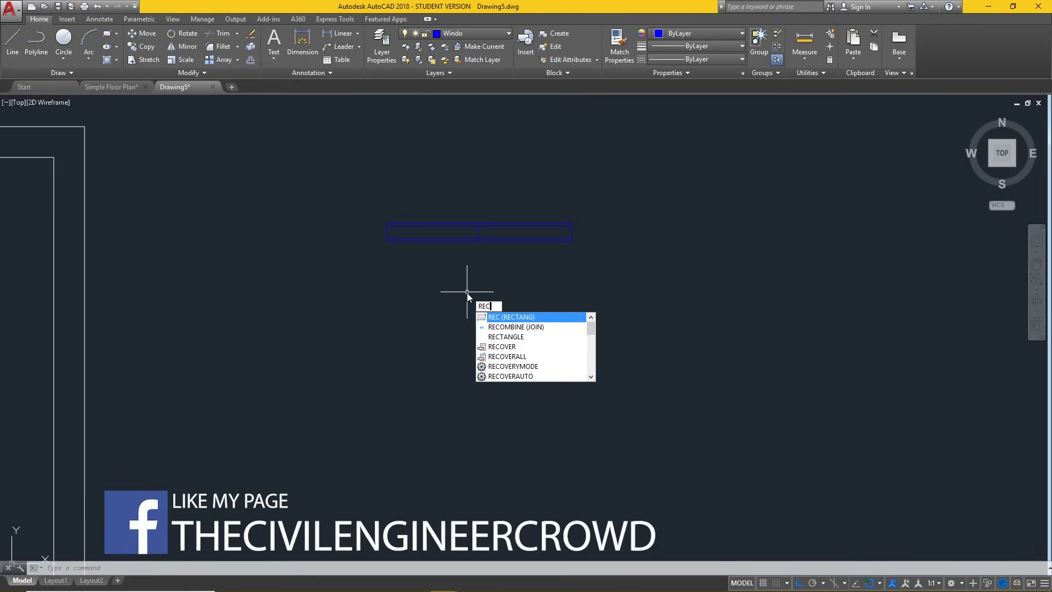
{"action": "key", "text": "Return"}
{"action": "left_click", "coordinate": [387, 256]}
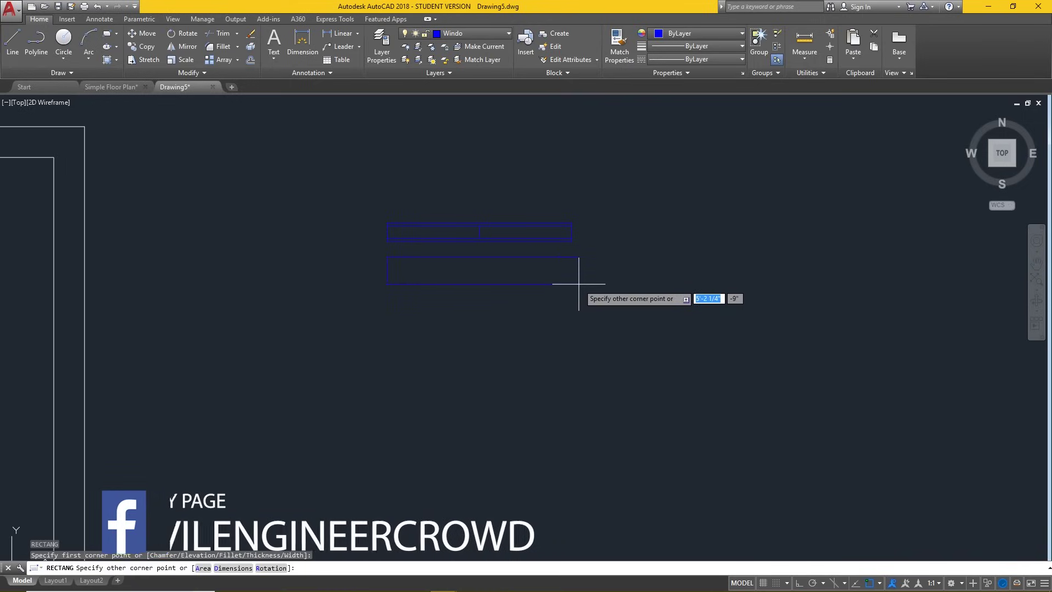
{"action": "type", "text": "'10"}
{"action": "key", "text": "Return"}
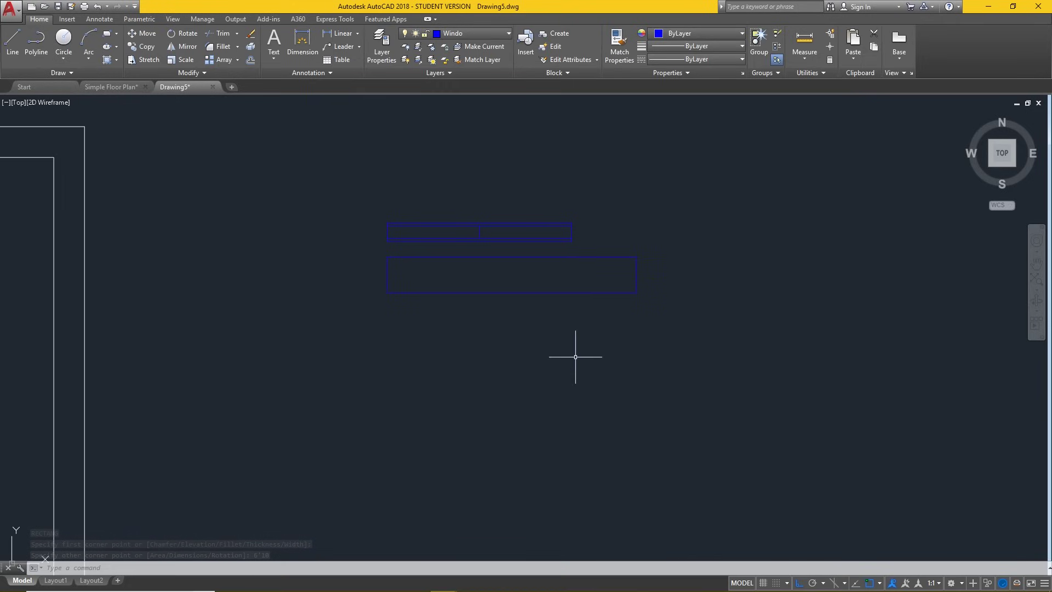
Explode the lower rectangle into separate lines after a few cancelled attempts
{"action": "type", "text": "x"}
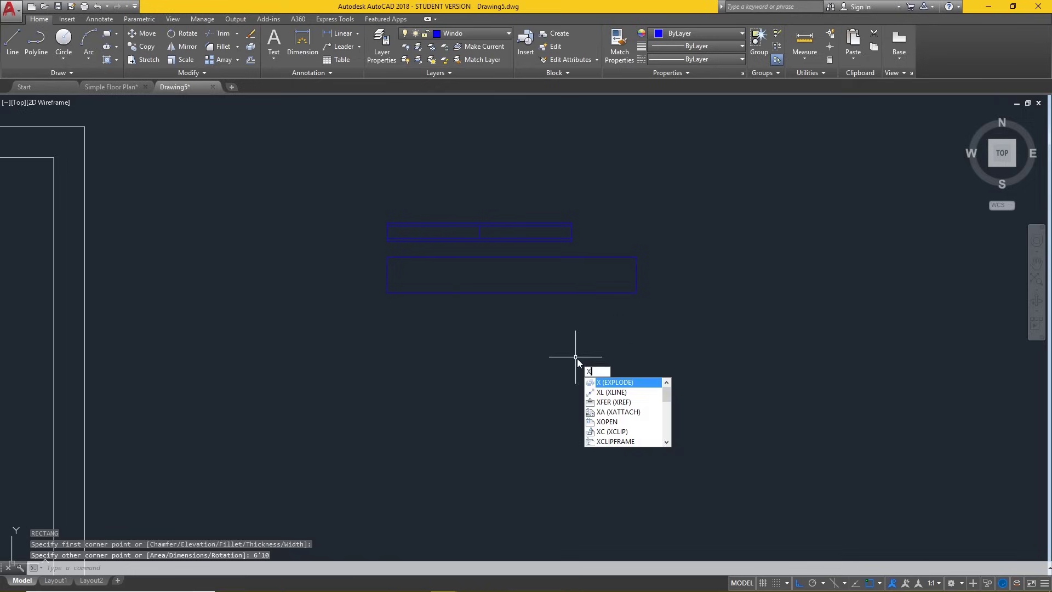
{"action": "key", "text": "Escape"}
{"action": "left_click", "coordinate": [603, 293]}
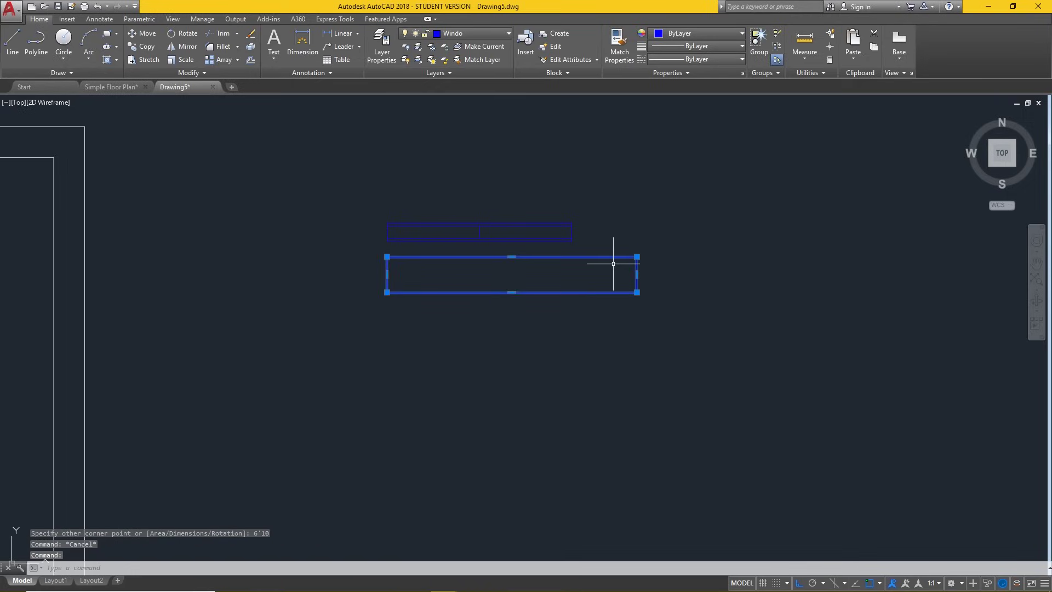
{"action": "key", "text": "Escape"}
{"action": "type", "text": "o"}
{"action": "key", "text": "Return"}
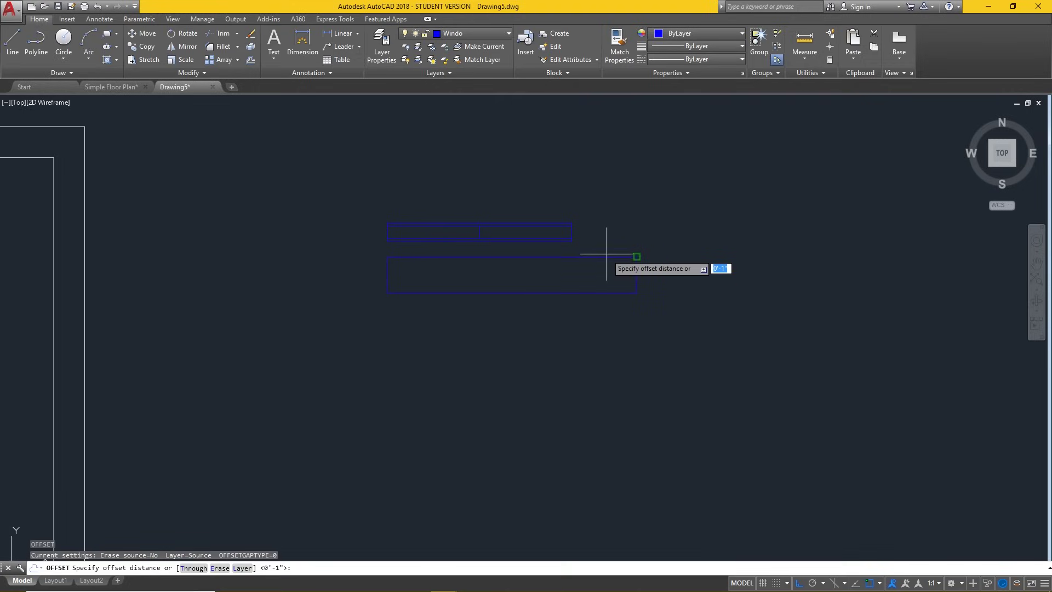
{"action": "key", "text": "Escape"}
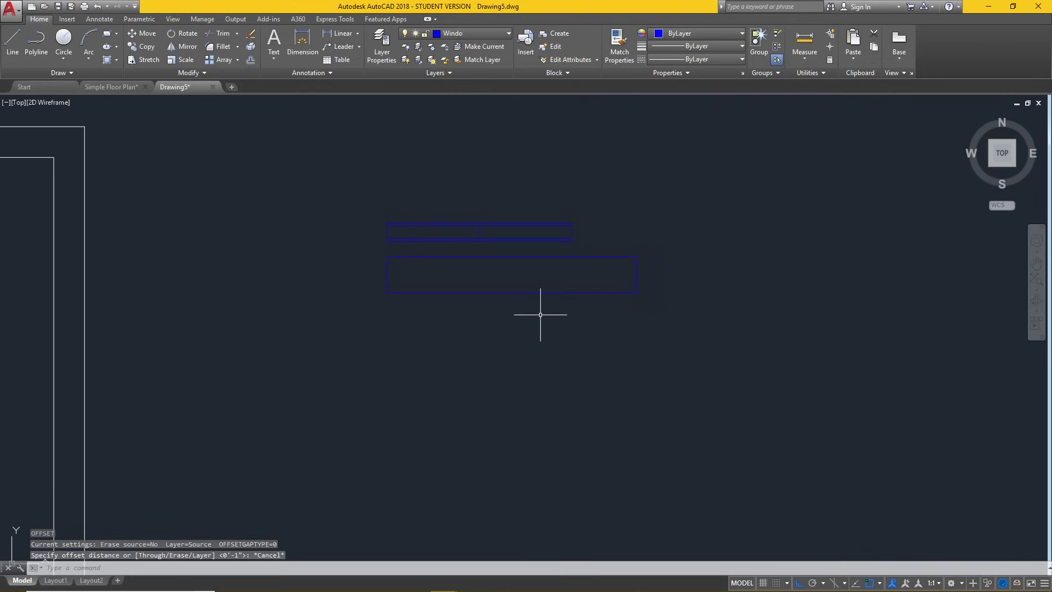
{"action": "key", "text": "Escape"}
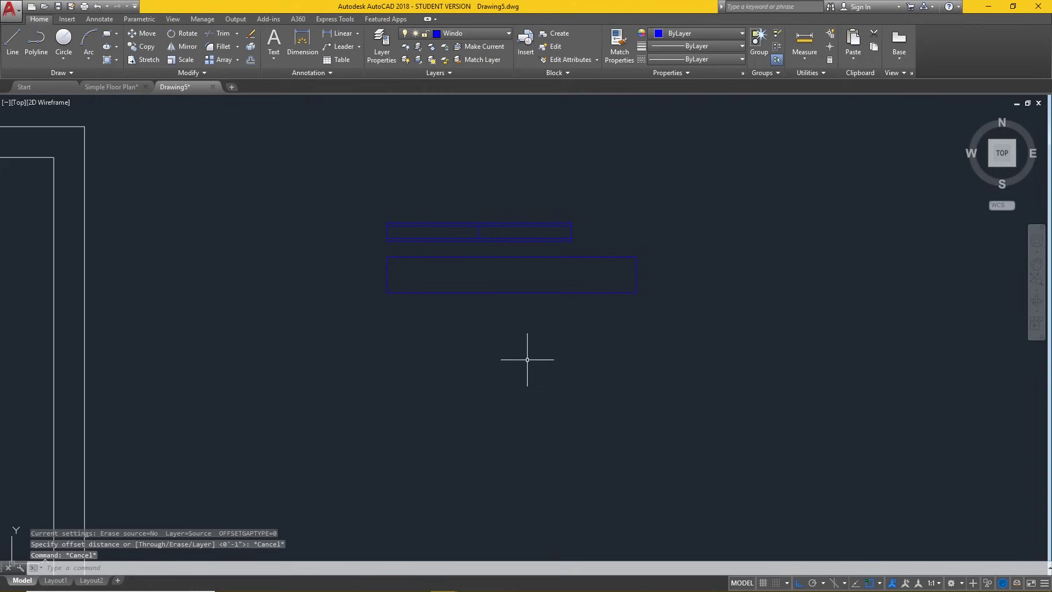
{"action": "type", "text": "explode"}
{"action": "key", "text": "Return"}
{"action": "left_click", "coordinate": [613, 328]}
{"action": "left_click", "coordinate": [564, 289]}
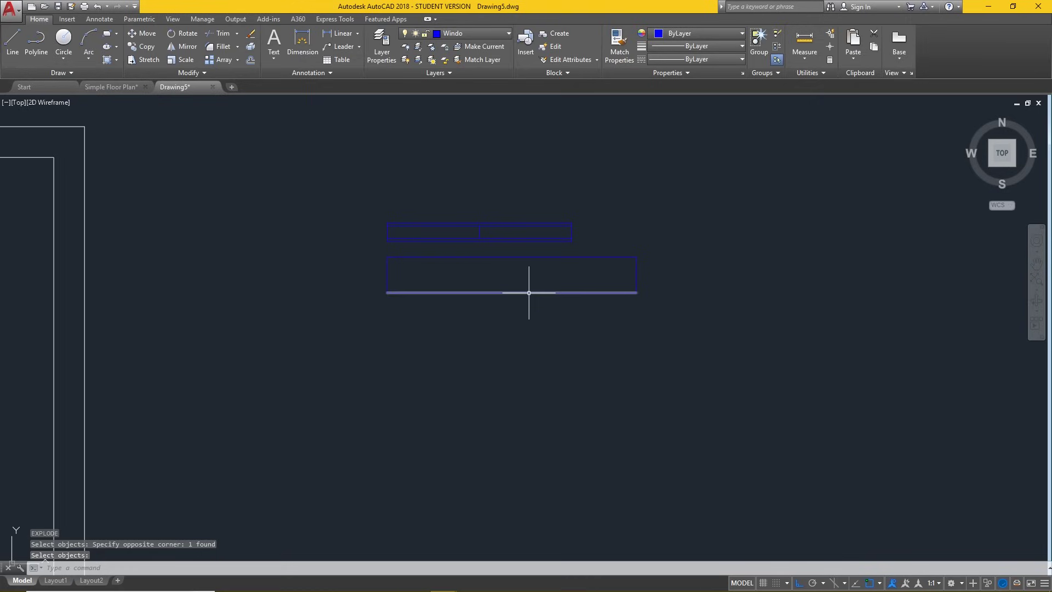
Offset the lower rectangle's top and bottom edges 2 inches inward
{"action": "key", "text": "Return"}
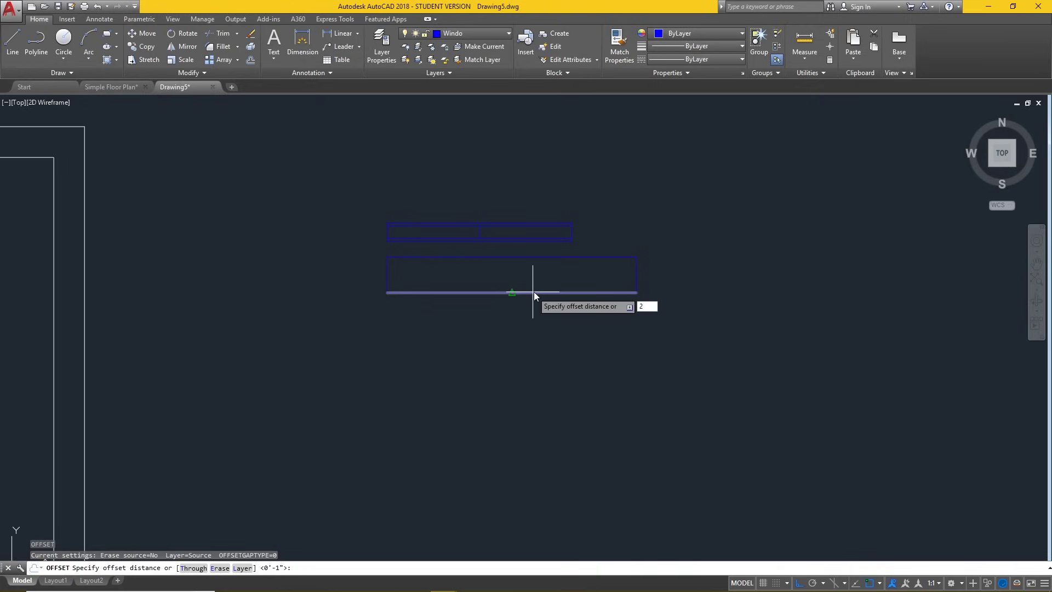
{"action": "key", "text": "Return"}
{"action": "left_click", "coordinate": [529, 257]}
{"action": "left_click", "coordinate": [532, 293]}
{"action": "key", "text": "Escape"}
Draw a short divider line across the middle of the lower window
{"action": "type", "text": "l"}
{"action": "key", "text": "Return"}
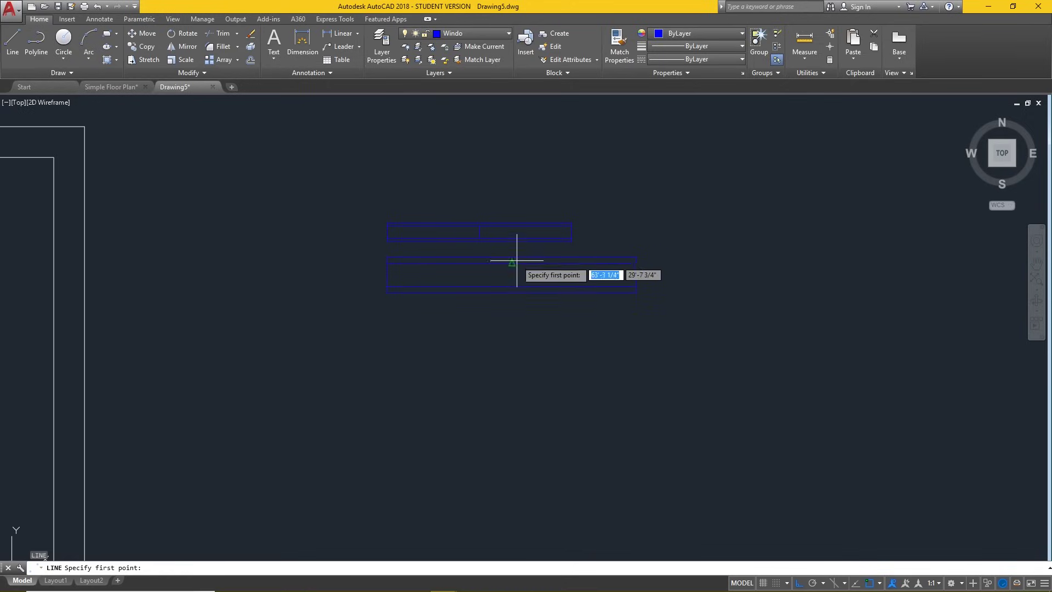
{"action": "left_click", "coordinate": [511, 286]}
{"action": "left_click", "coordinate": [516, 287]}
{"action": "key", "text": "Return"}
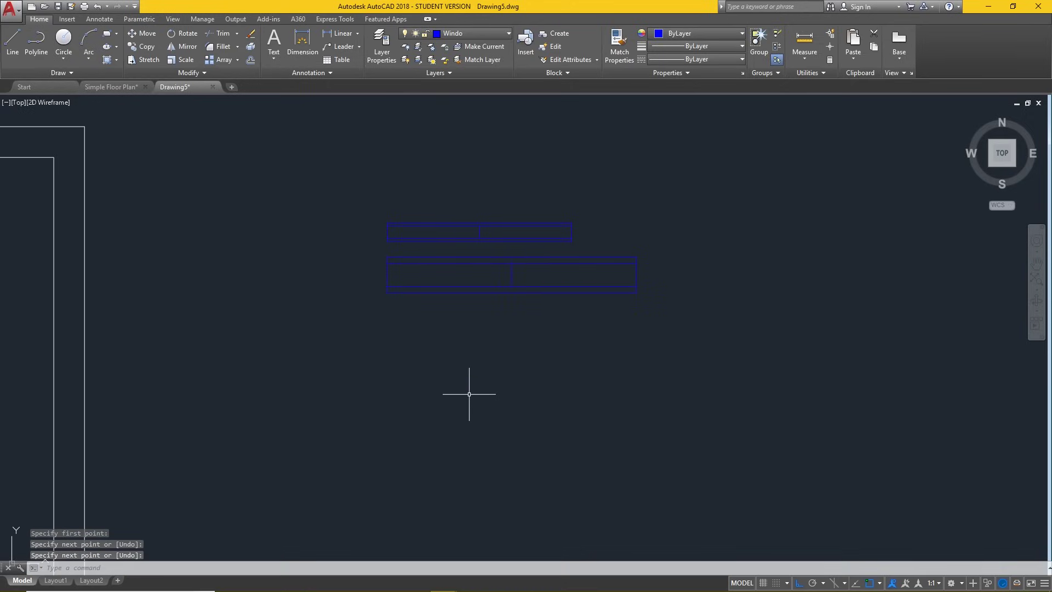
{"action": "scroll", "coordinate": [464, 388], "scroll_direction": "down", "scroll_amount": 2}
{"action": "scroll", "coordinate": [464, 388], "scroll_direction": "down", "scroll_amount": 2}
Pan between the house walls and the window drawings, then open the layer list
{"action": "mouse_move", "coordinate": [438, 414]}
{"action": "middle_mouse_down"}
{"action": "mouse_move", "coordinate": [624, 287]}
{"action": "mouse_move", "coordinate": [753, 263]}
{"action": "middle_mouse_up"}
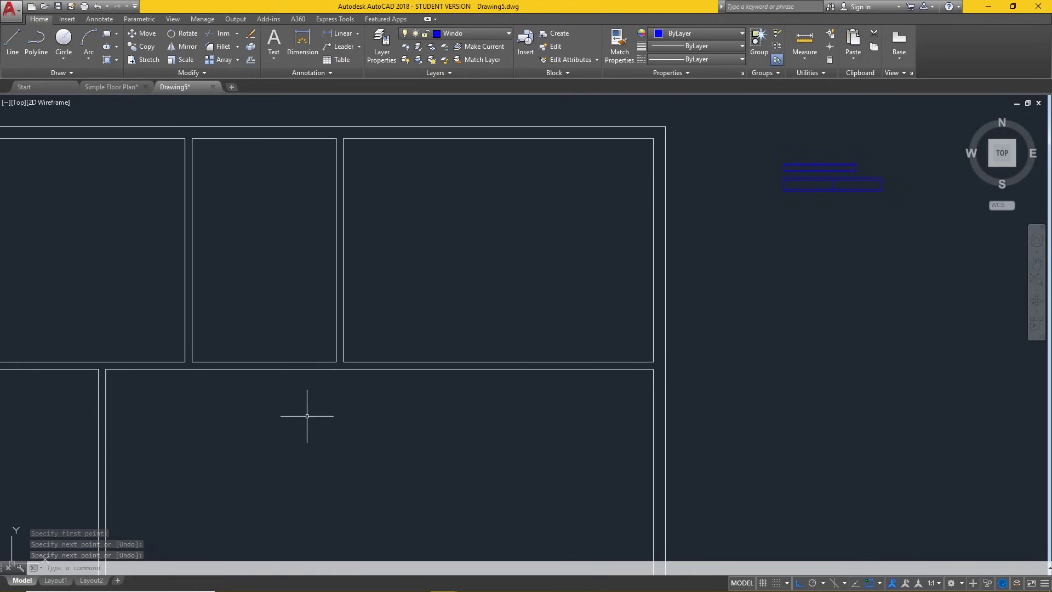
{"action": "scroll", "coordinate": [282, 336], "scroll_direction": "down", "scroll_amount": 2}
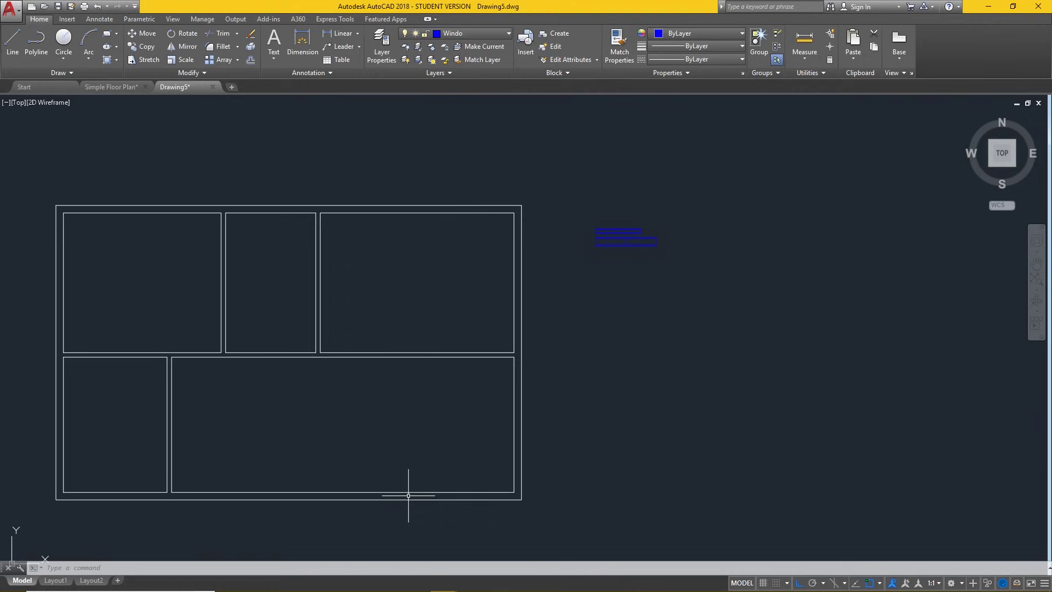
{"action": "middle_click_drag", "start_coordinate": [758, 289], "coordinate": [610, 334]}
{"action": "scroll", "coordinate": [458, 329], "scroll_direction": "up", "scroll_amount": 3}
{"action": "left_click", "coordinate": [487, 33]}
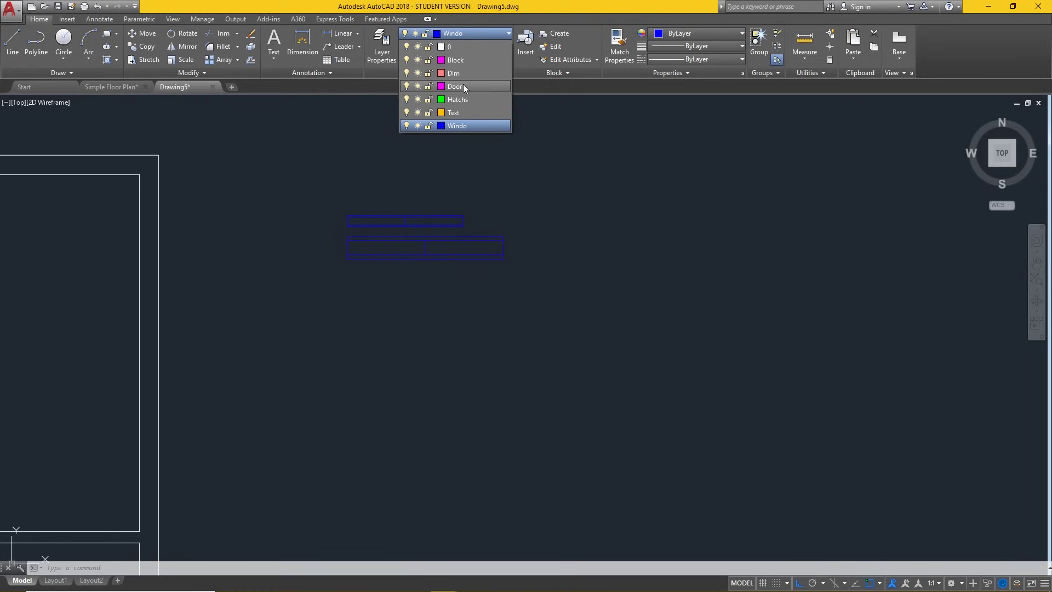
Make Door the current layer and draw a 3' horizontal door base line
{"action": "left_click", "coordinate": [463, 86]}
{"action": "type", "text": "L"}
{"action": "key", "text": "Return"}
{"action": "left_click", "coordinate": [385, 395]}
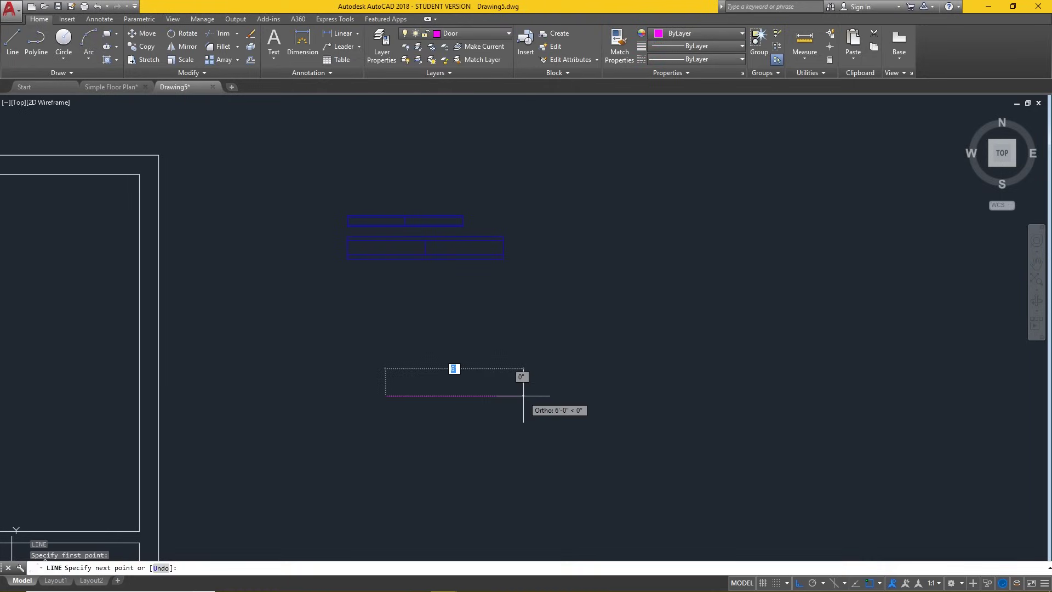
{"action": "type", "text": "3'"}
{"action": "key", "text": "Return"}
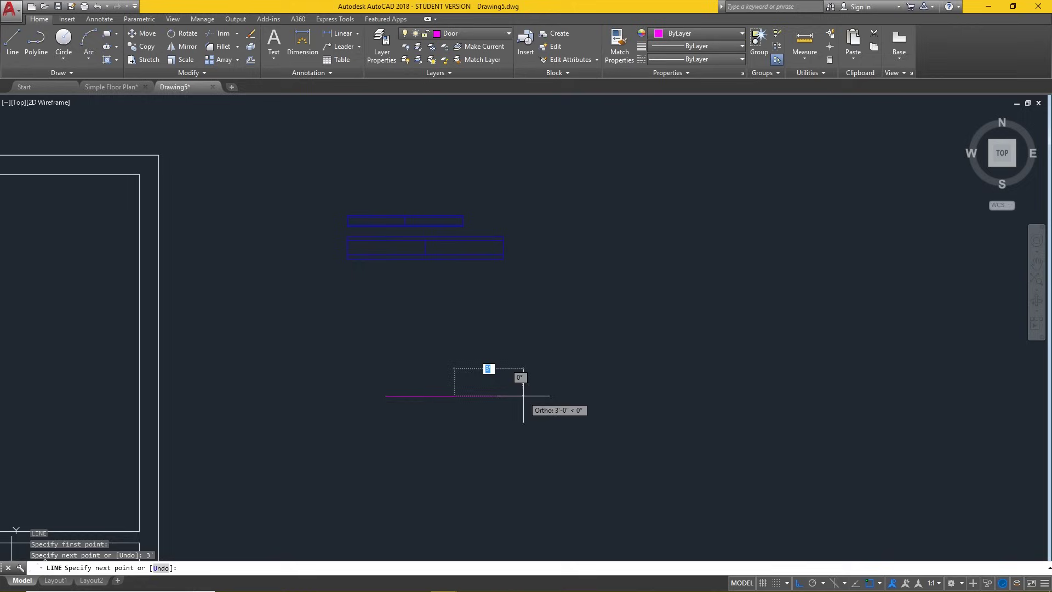
{"action": "key", "text": "Return"}
Draw the stepped jamb outline (6", 2", 2.5", 1") at the base line's right end
{"action": "scroll", "coordinate": [420, 389], "scroll_direction": "up", "scroll_amount": 5}
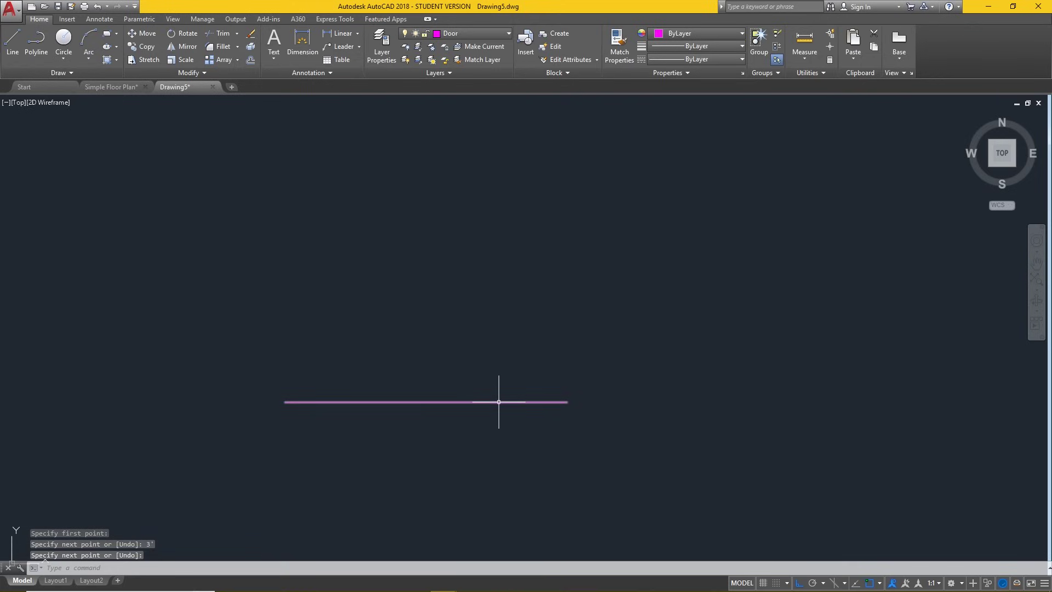
{"action": "key", "text": "l"}
{"action": "key", "text": "Return"}
{"action": "left_click", "coordinate": [567, 401]}
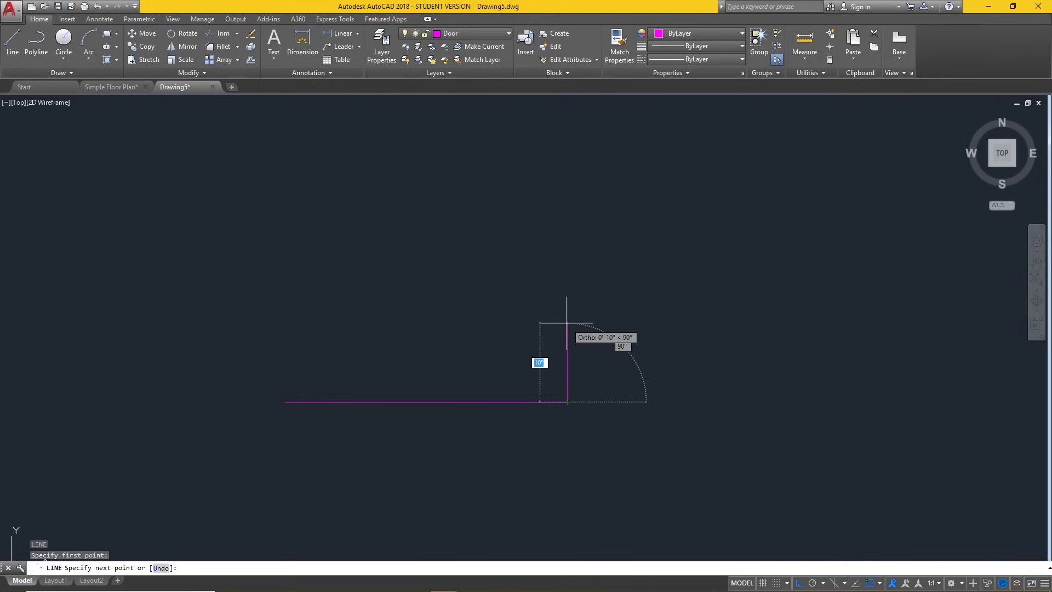
{"action": "type", "text": "6"}
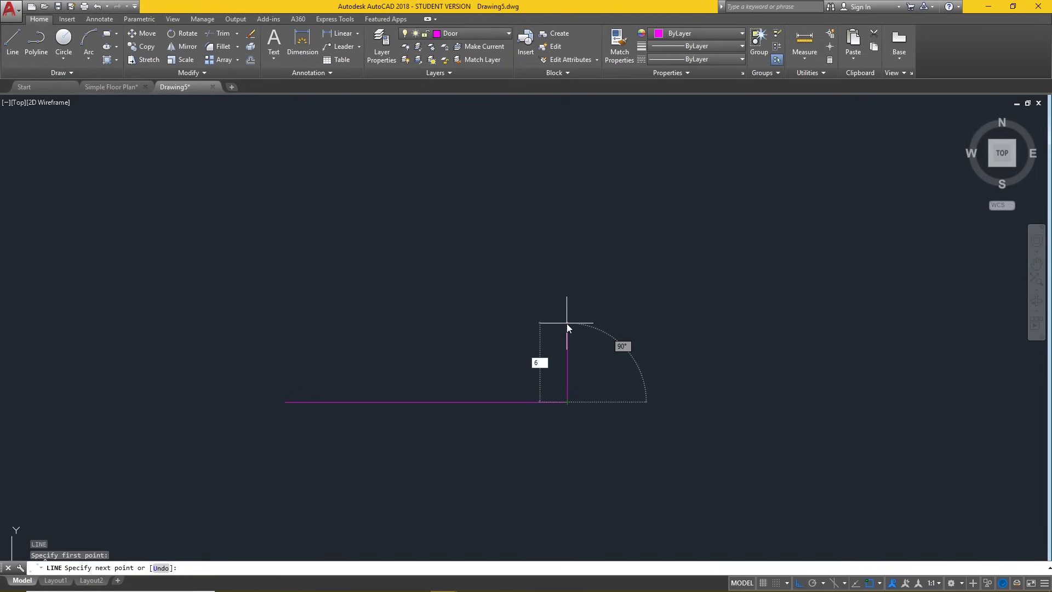
{"action": "key", "text": "Return"}
{"action": "type", "text": "2.5"}
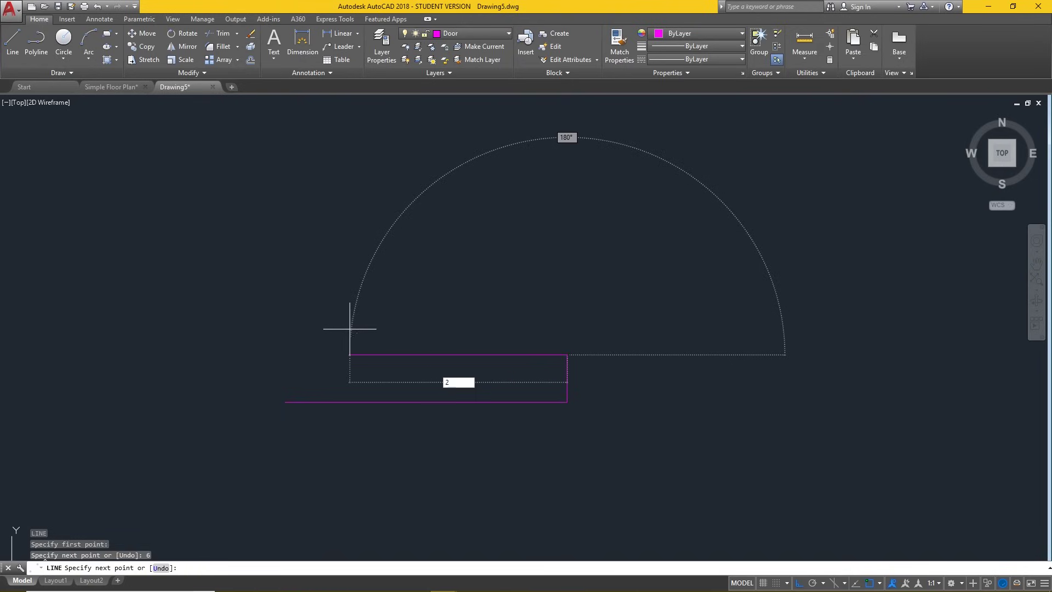
{"action": "key", "text": "Return"}
{"action": "type", "text": "2.5"}
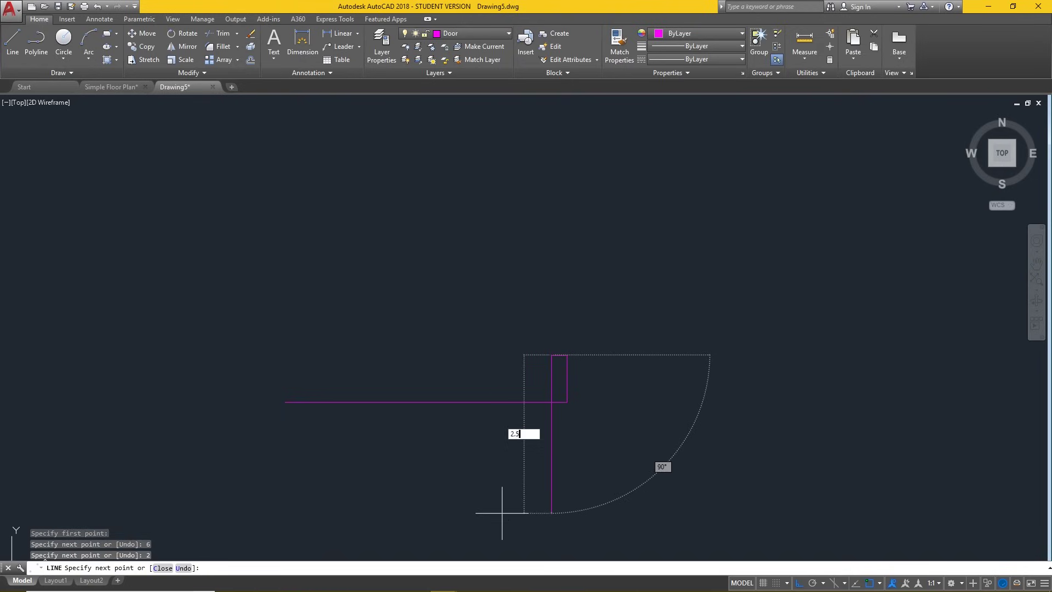
{"action": "key", "text": "Return"}
{"action": "type", "text": "1'-7\""}
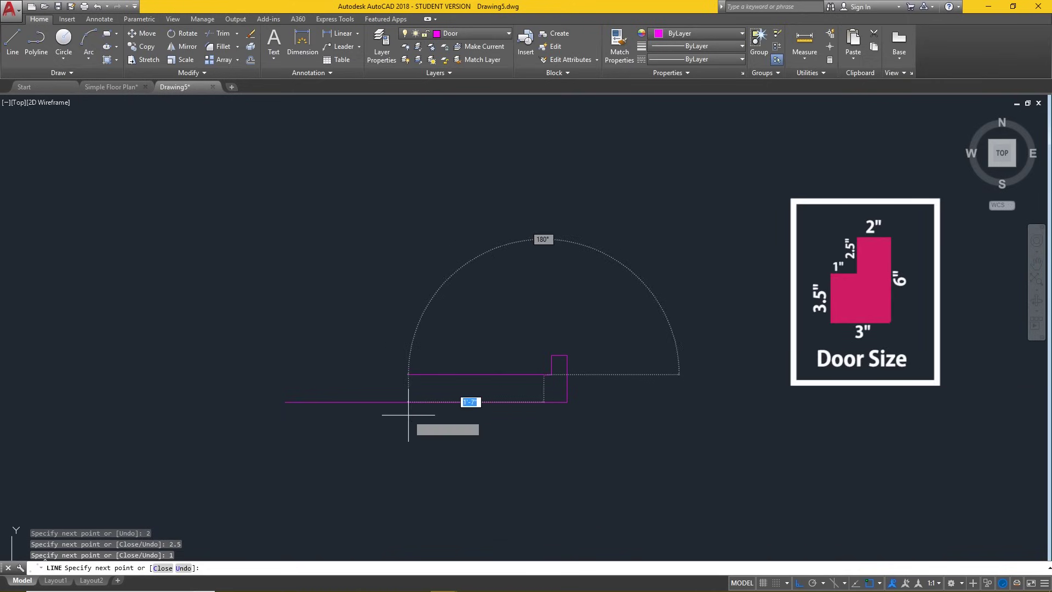
{"action": "key", "text": "Return"}
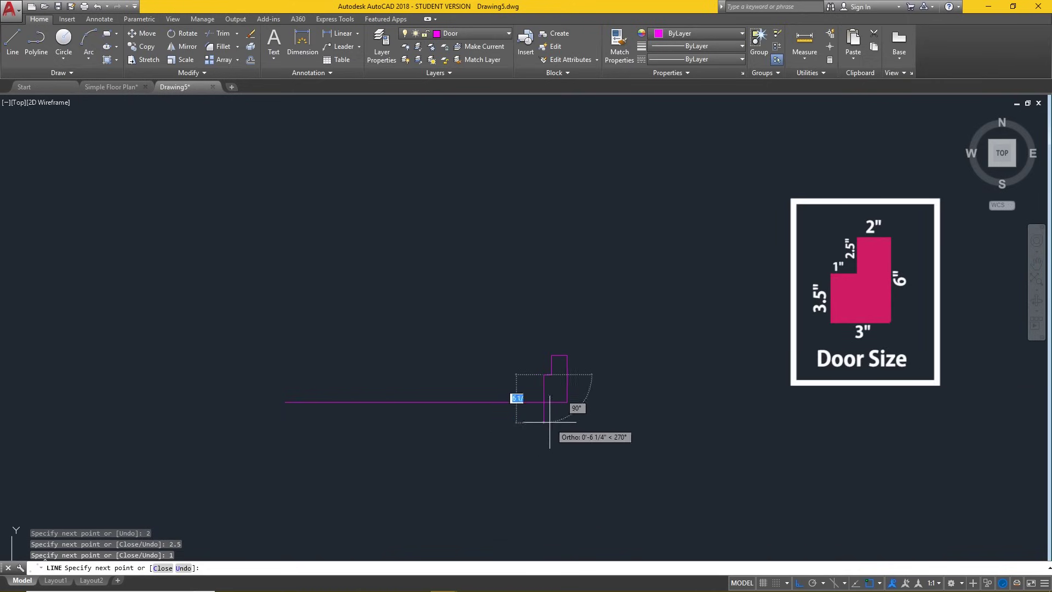
{"action": "left_click", "coordinate": [543, 402]}
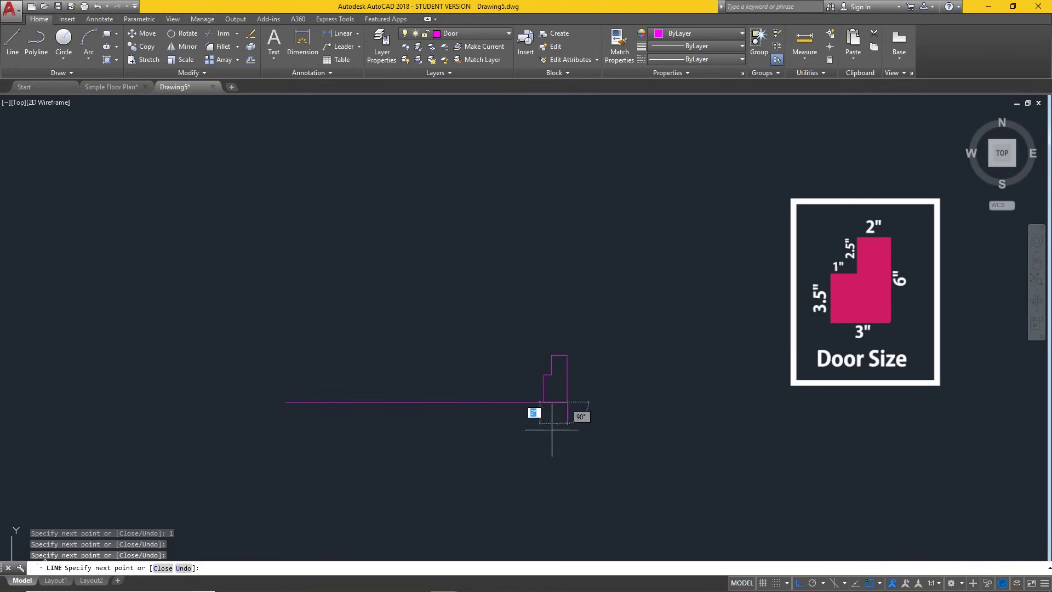
{"action": "key", "text": "Return"}
{"action": "key", "text": "Return"}
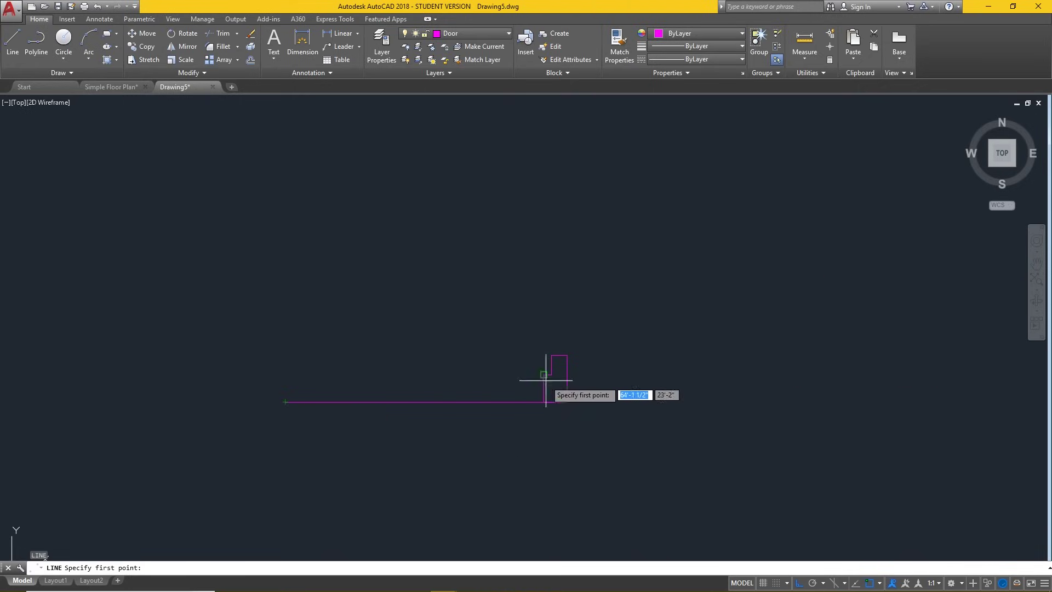
{"action": "key", "text": "Escape"}
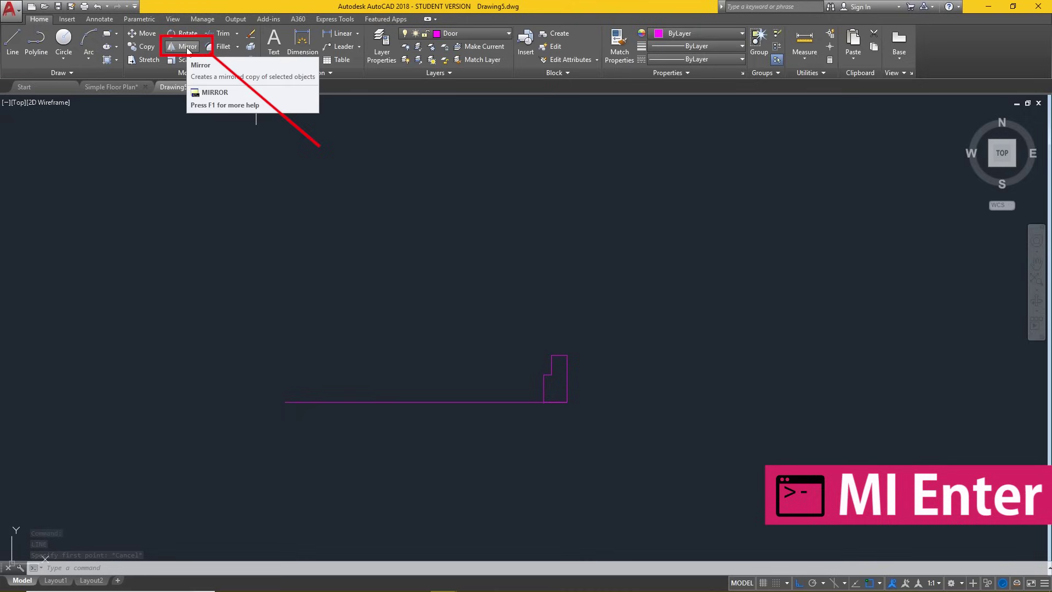
Mirror the jamb to the left end about the base line's midpoint, keeping the original
{"action": "type", "text": "Mi"}
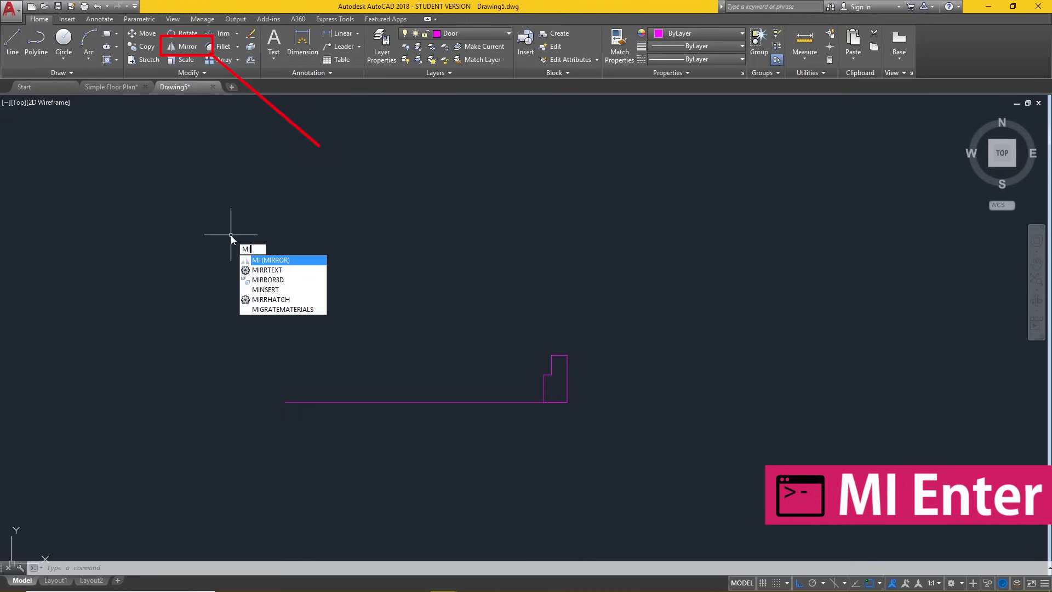
{"action": "key", "text": "Return"}
{"action": "left_click", "coordinate": [644, 390]}
{"action": "left_click", "coordinate": [466, 280]}
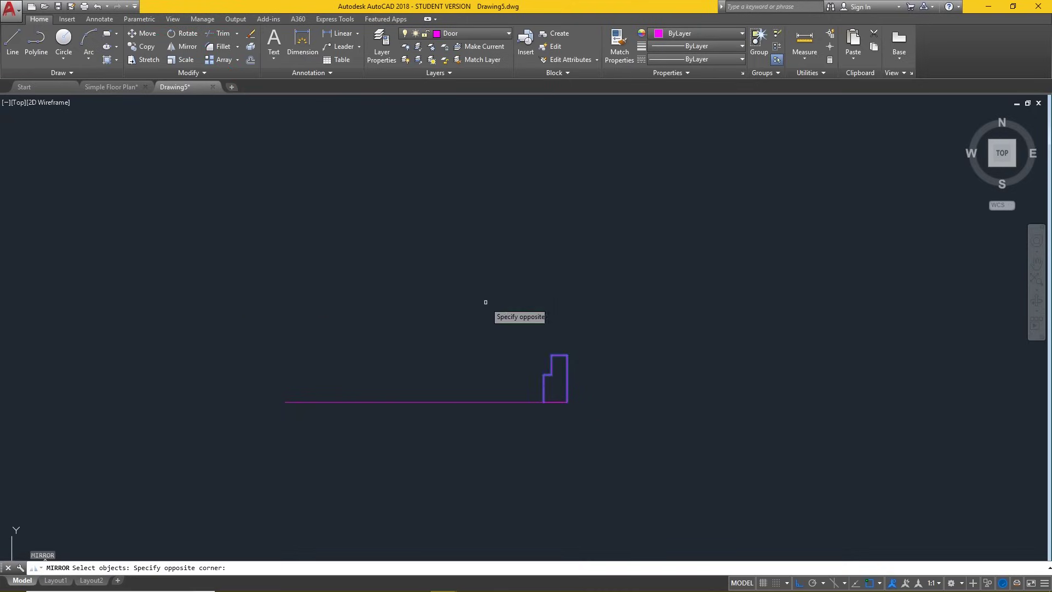
{"action": "left_click", "coordinate": [548, 403]}
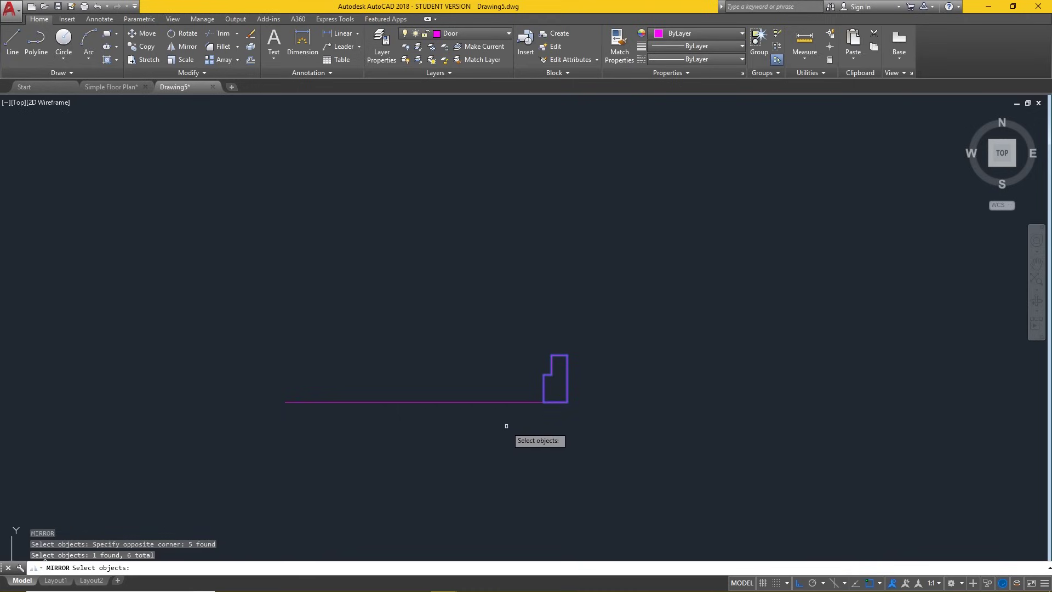
{"action": "key", "text": "Return"}
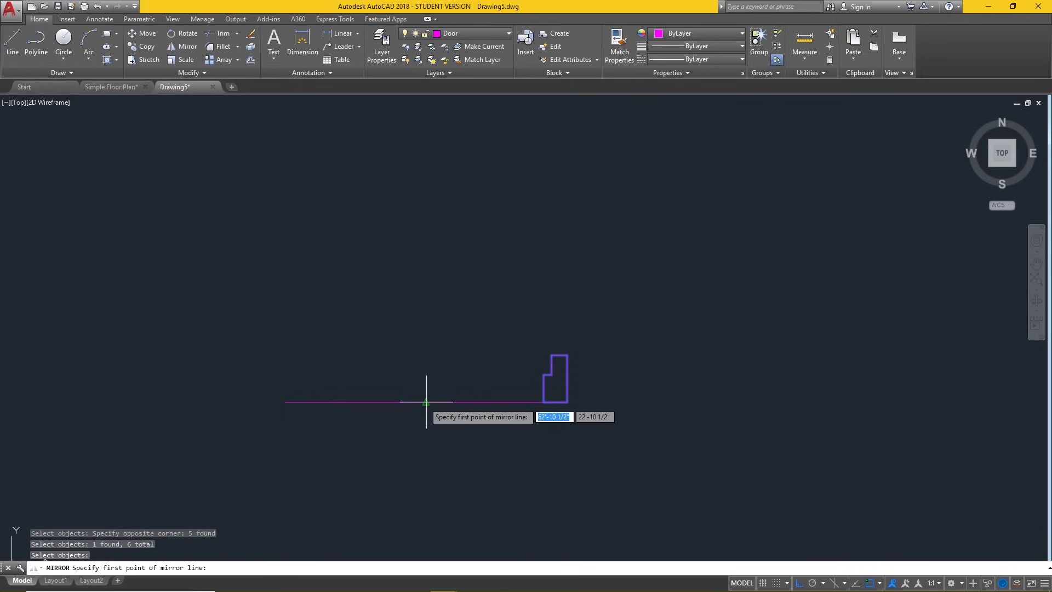
{"action": "left_click", "coordinate": [424, 402]}
{"action": "left_click", "coordinate": [381, 287]}
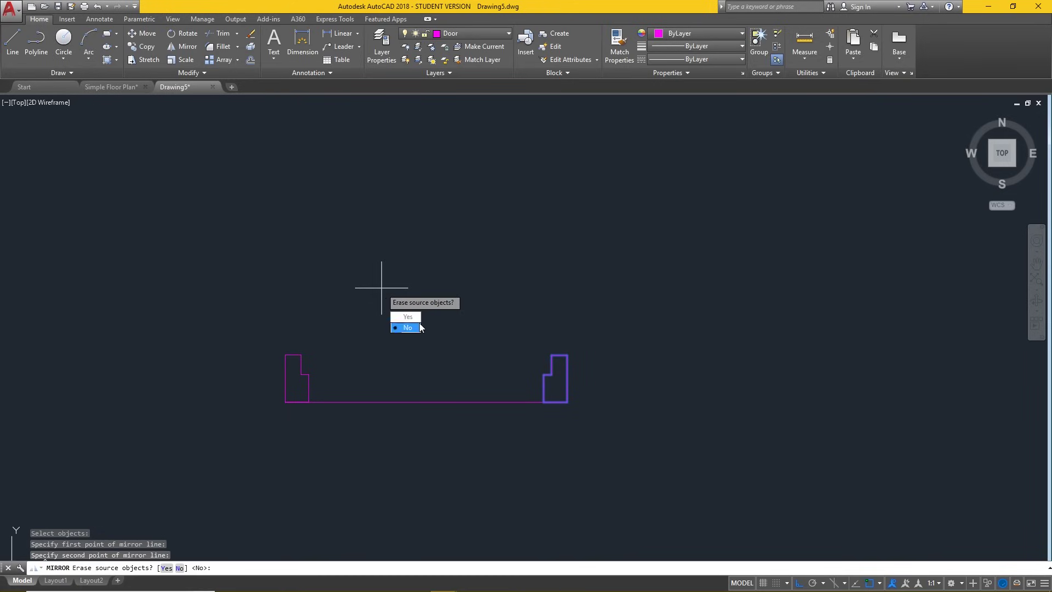
{"action": "key", "text": "Return"}
Delete the base line and draw a thin door-leaf rectangle between the jambs
{"action": "left_click", "coordinate": [472, 429]}
{"action": "left_click", "coordinate": [423, 357]}
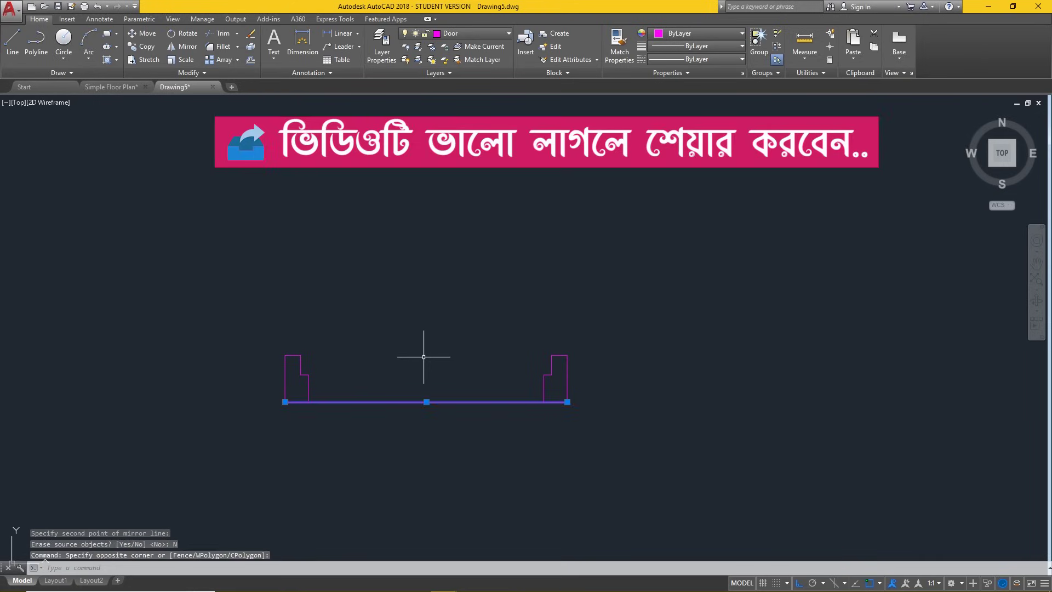
{"action": "key", "text": "Delete"}
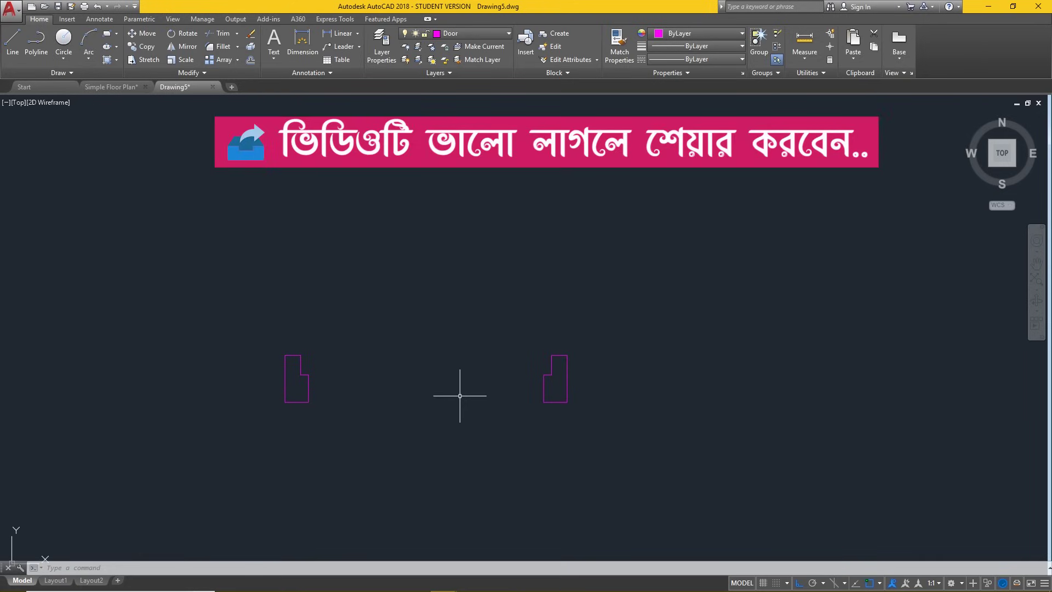
{"action": "left_click", "coordinate": [107, 34]}
{"action": "left_click", "coordinate": [300, 356]}
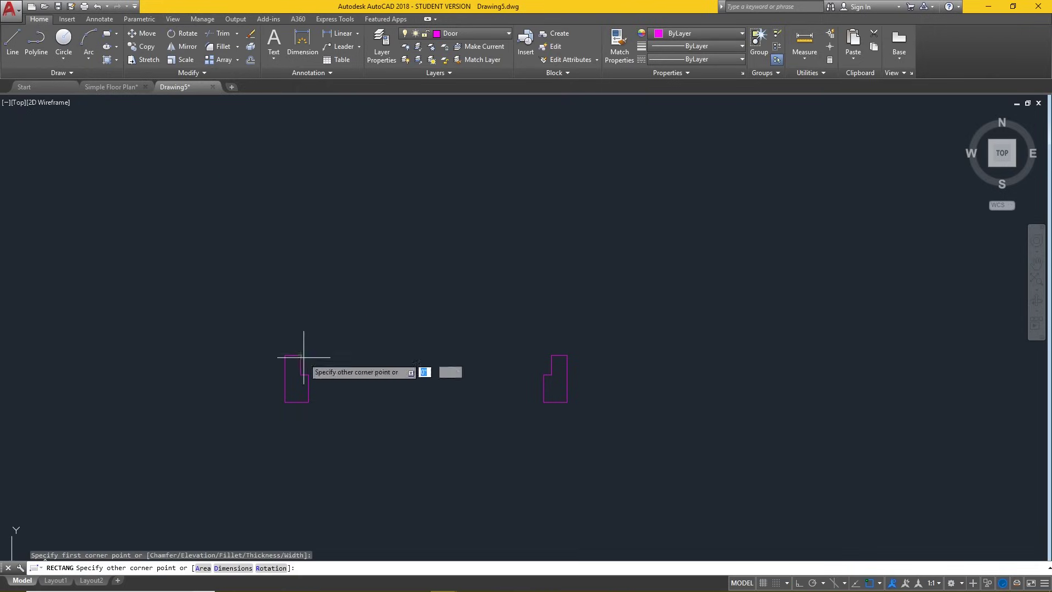
{"action": "left_click", "coordinate": [553, 375]}
Rotate the door-leaf rectangle 90° about its right corner so it stands upright
{"action": "type", "text": "ro"}
{"action": "key", "text": "Return"}
{"action": "left_click", "coordinate": [464, 441]}
{"action": "left_click", "coordinate": [414, 263]}
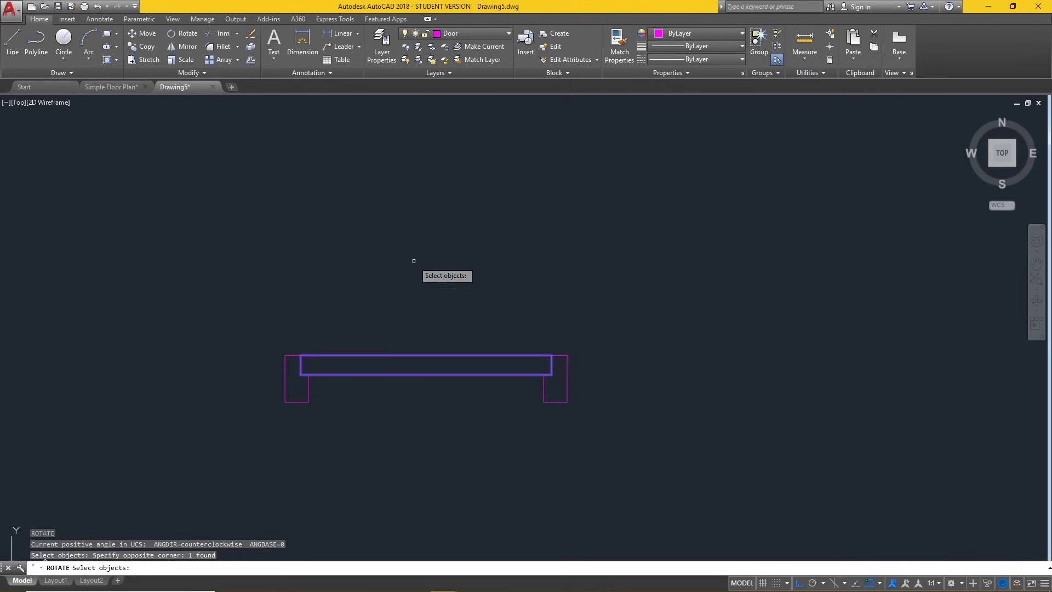
{"action": "key", "text": "Return"}
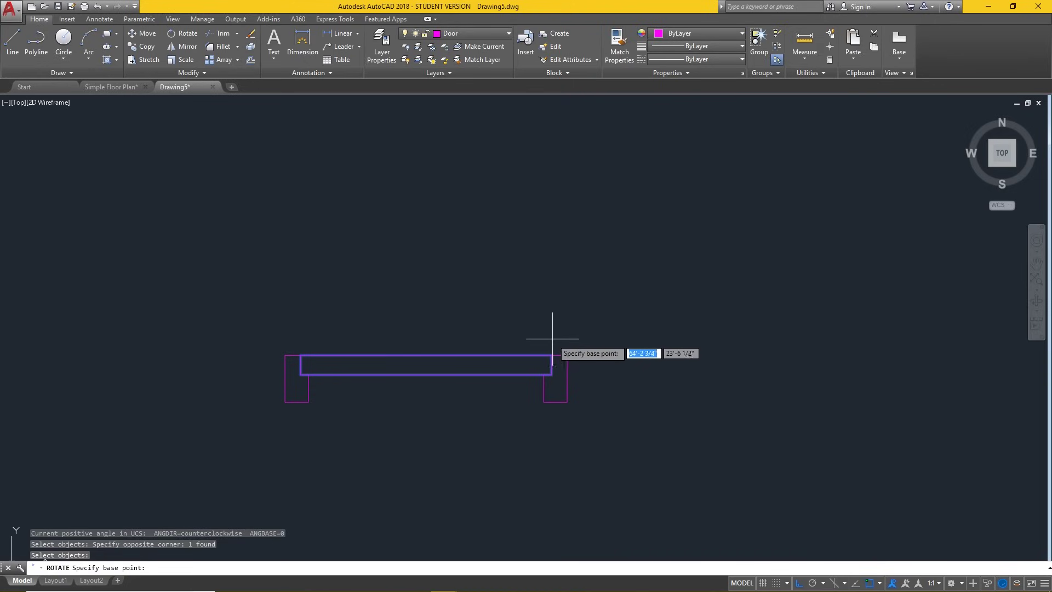
{"action": "key", "text": "Escape"}
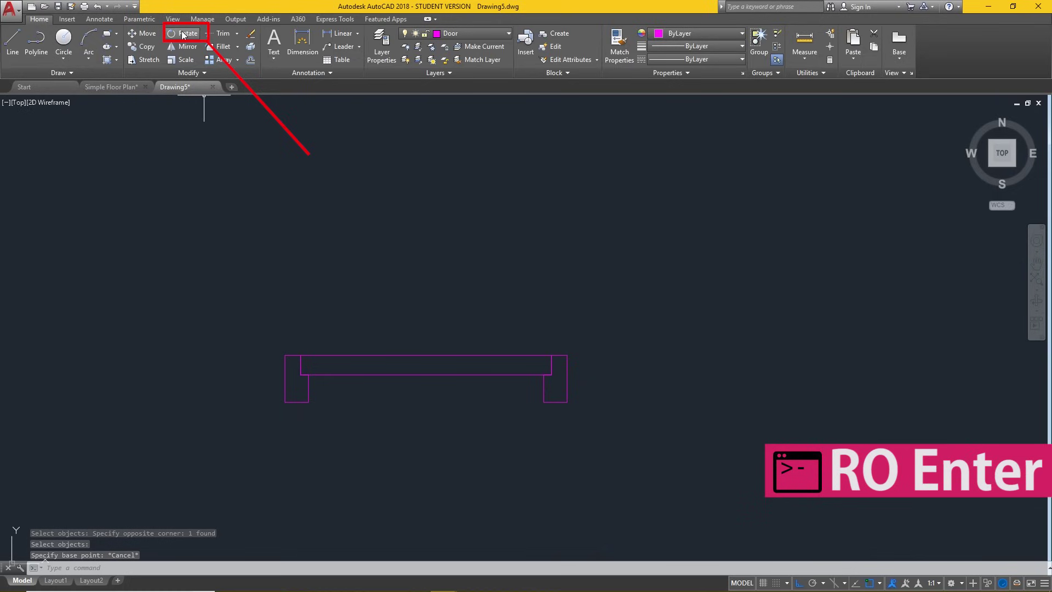
{"action": "type", "text": "ro"}
{"action": "key", "text": "Return"}
{"action": "left_click", "coordinate": [463, 377]}
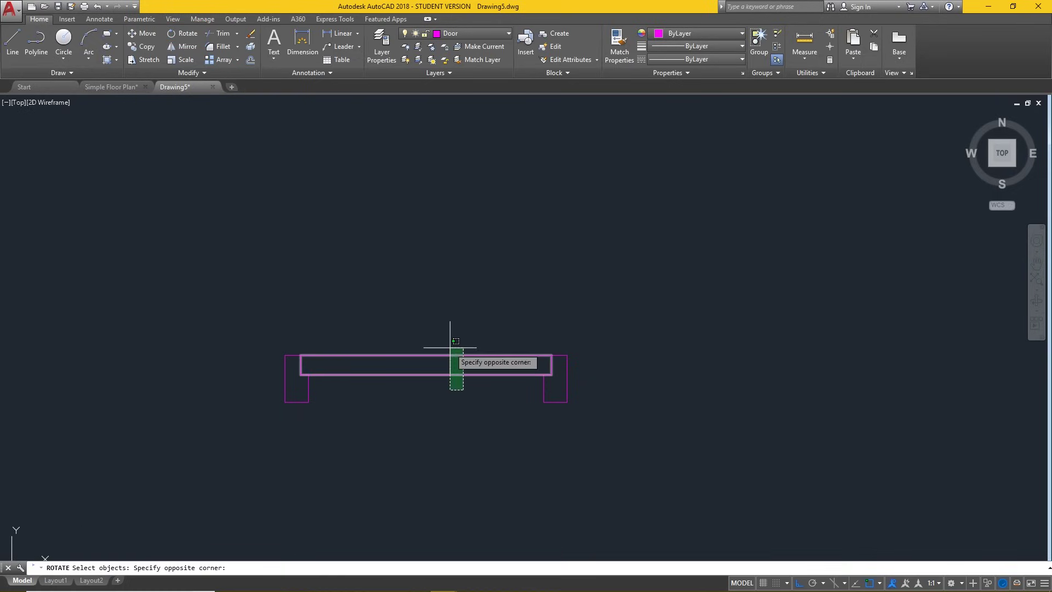
{"action": "left_click", "coordinate": [562, 344]}
{"action": "key", "text": "Return"}
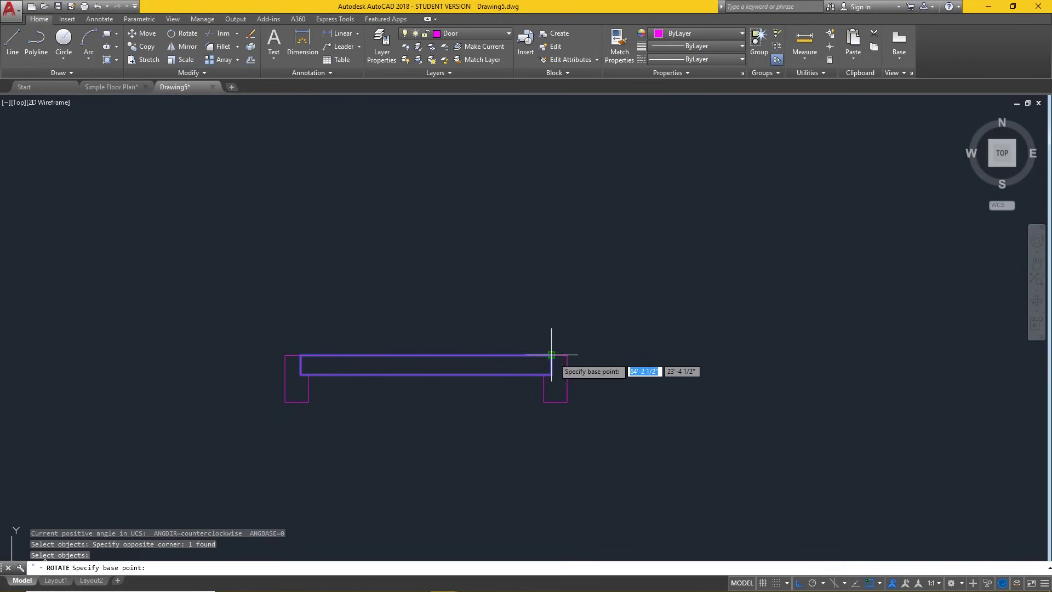
{"action": "left_click", "coordinate": [550, 353]}
{"action": "left_click", "coordinate": [558, 437]}
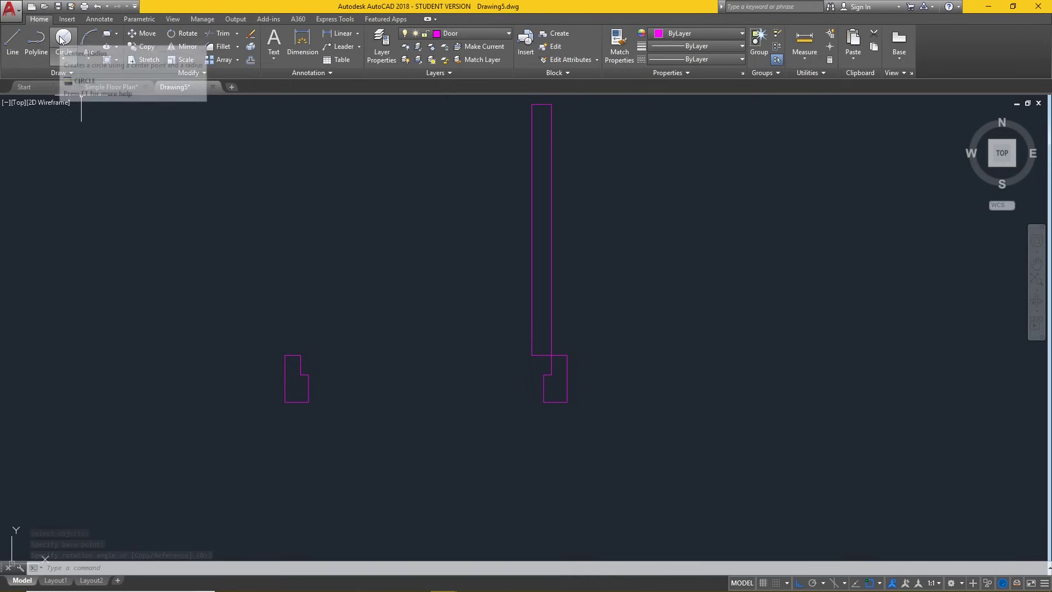
{"action": "type", "text": "c"}
{"action": "key", "text": "Return"}
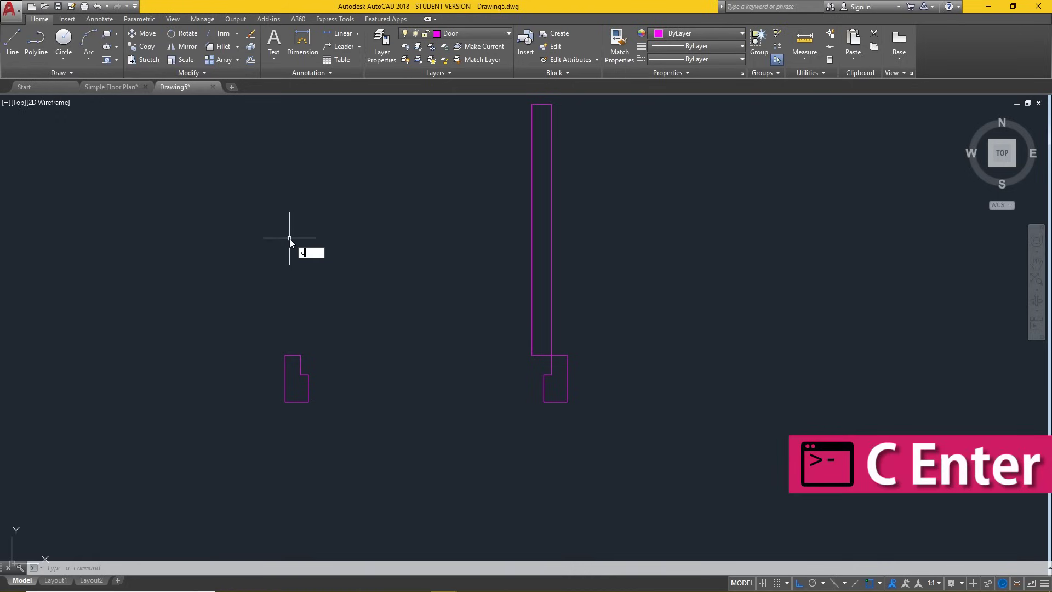
Draw a circle centred on the door leaf's bottom corner with radius reaching the left jamb
{"action": "key", "text": "Return"}
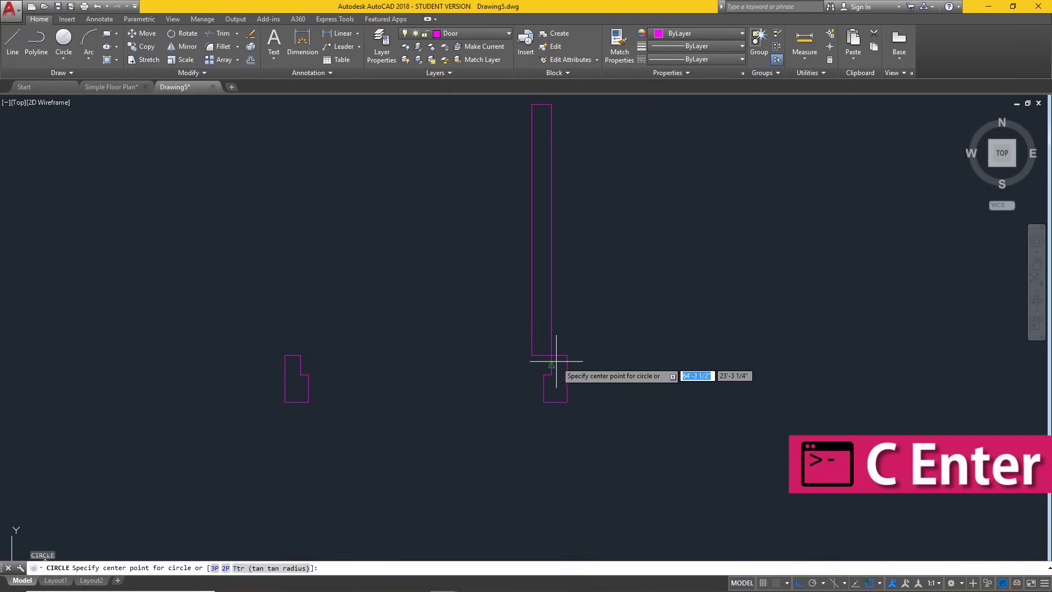
{"action": "left_click", "coordinate": [551, 356]}
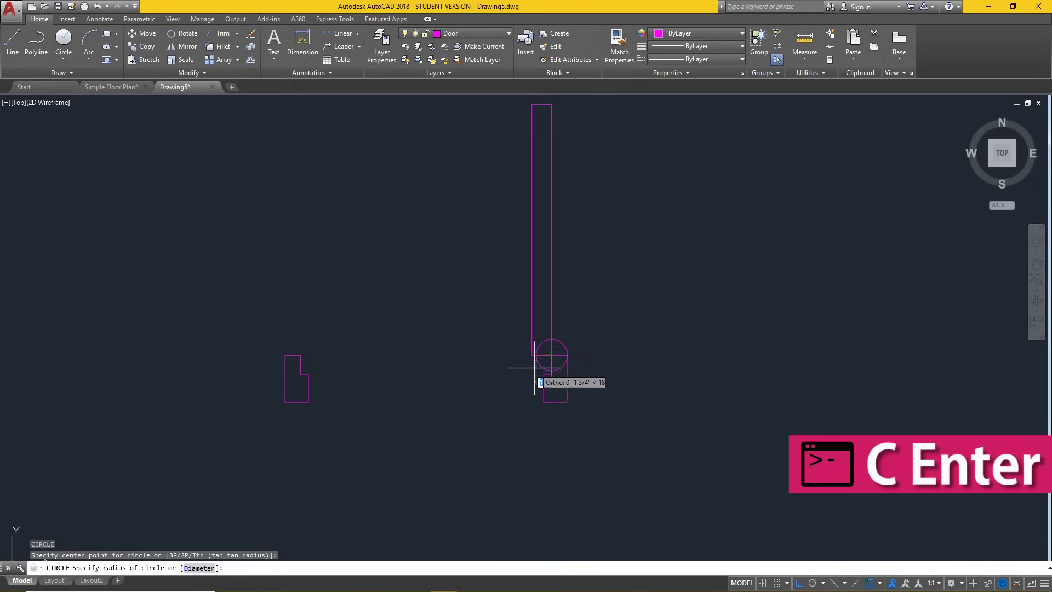
{"action": "left_click", "coordinate": [300, 355]}
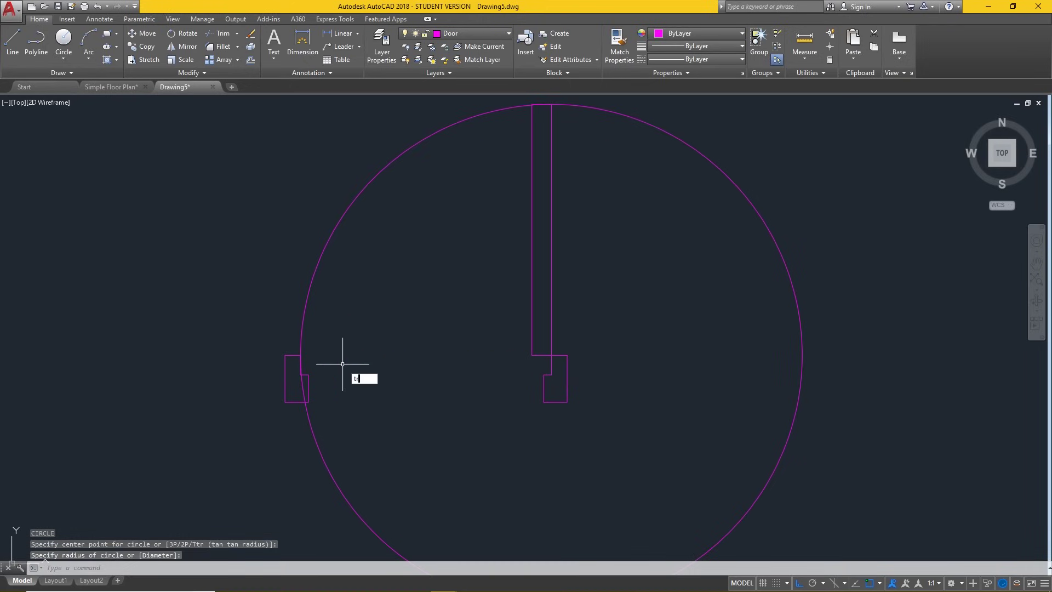
Trim the circle to a quarter-arc swing from the leaf's top to the left jamb
{"action": "key", "text": "Return"}
{"action": "key", "text": "Return"}
{"action": "scroll", "coordinate": [307, 366], "scroll_direction": "up", "scroll_amount": 4}
{"action": "scroll", "coordinate": [300, 364], "scroll_direction": "up", "scroll_amount": 3}
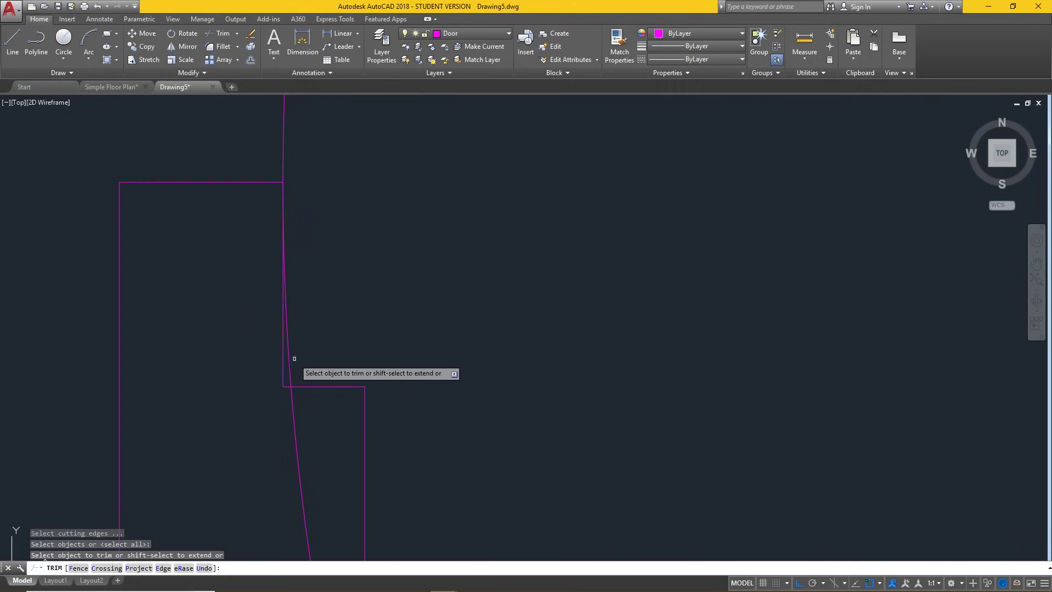
{"action": "left_click", "coordinate": [290, 357]}
{"action": "scroll", "coordinate": [291, 362], "scroll_direction": "down", "scroll_amount": 3}
{"action": "scroll", "coordinate": [277, 394], "scroll_direction": "down", "scroll_amount": 4}
{"action": "scroll", "coordinate": [449, 213], "scroll_direction": "up", "scroll_amount": 7}
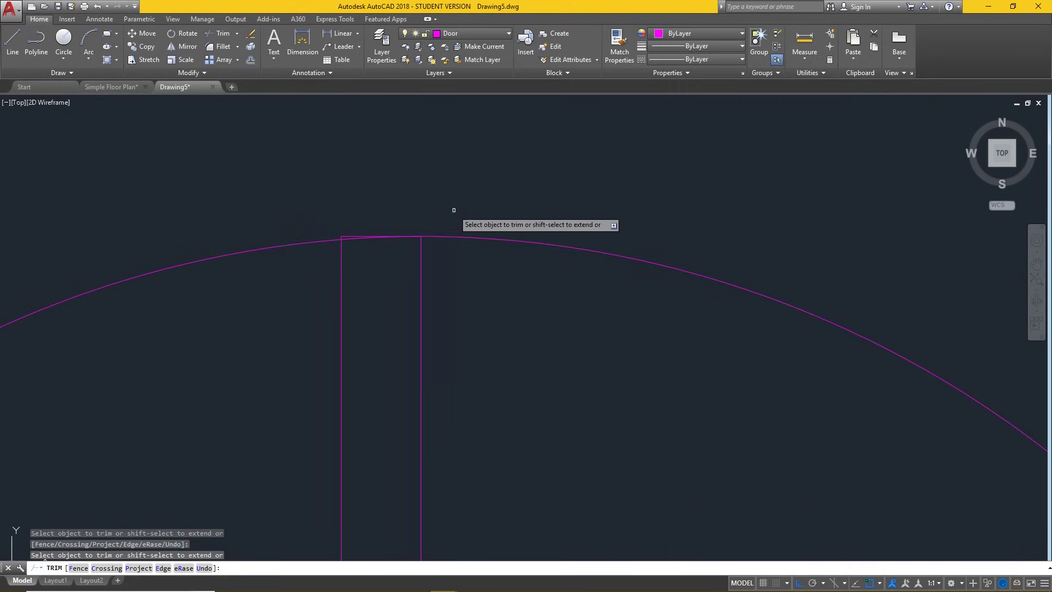
{"action": "left_click", "coordinate": [443, 237]}
{"action": "scroll", "coordinate": [445, 222], "scroll_direction": "down", "scroll_amount": 5}
{"action": "key", "text": "Escape"}
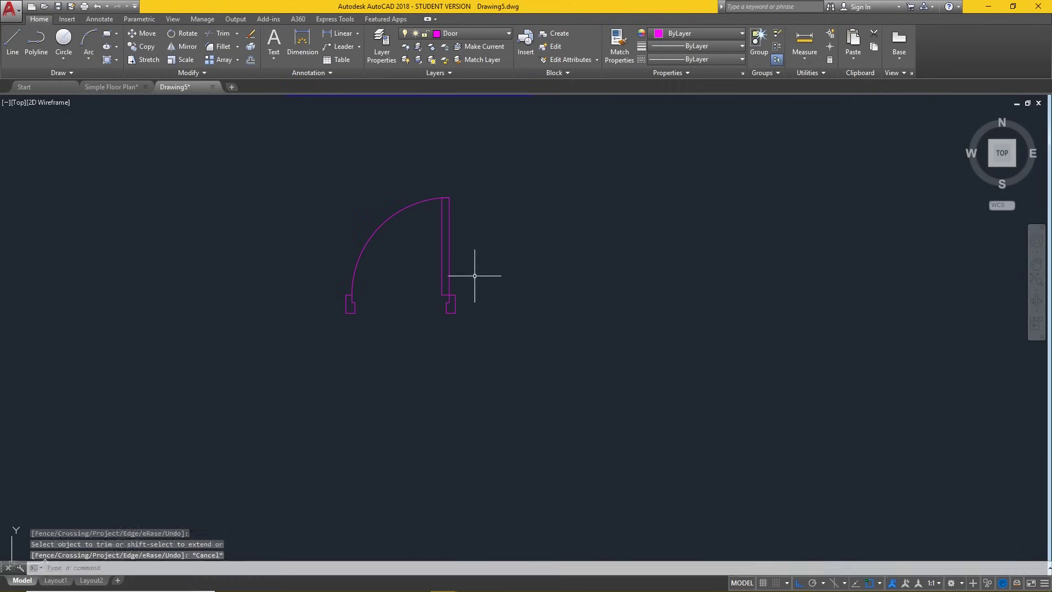
{"action": "scroll", "coordinate": [408, 369], "scroll_direction": "down", "scroll_amount": 4}
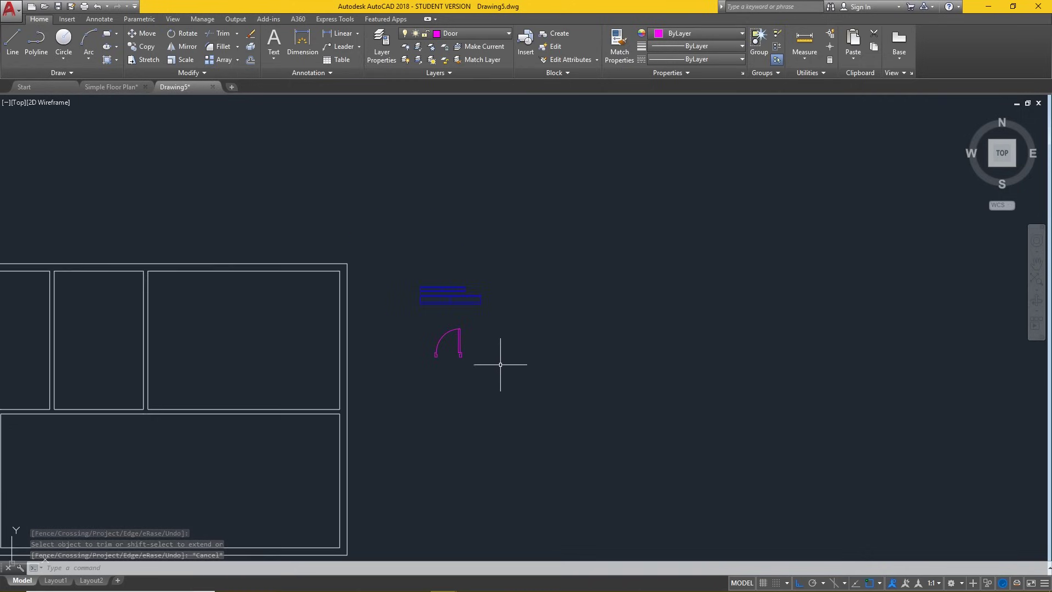
Copy the whole door using its corner as the base point
{"action": "scroll", "coordinate": [500, 365], "scroll_direction": "up", "scroll_amount": 4}
{"action": "type", "text": "CP"}
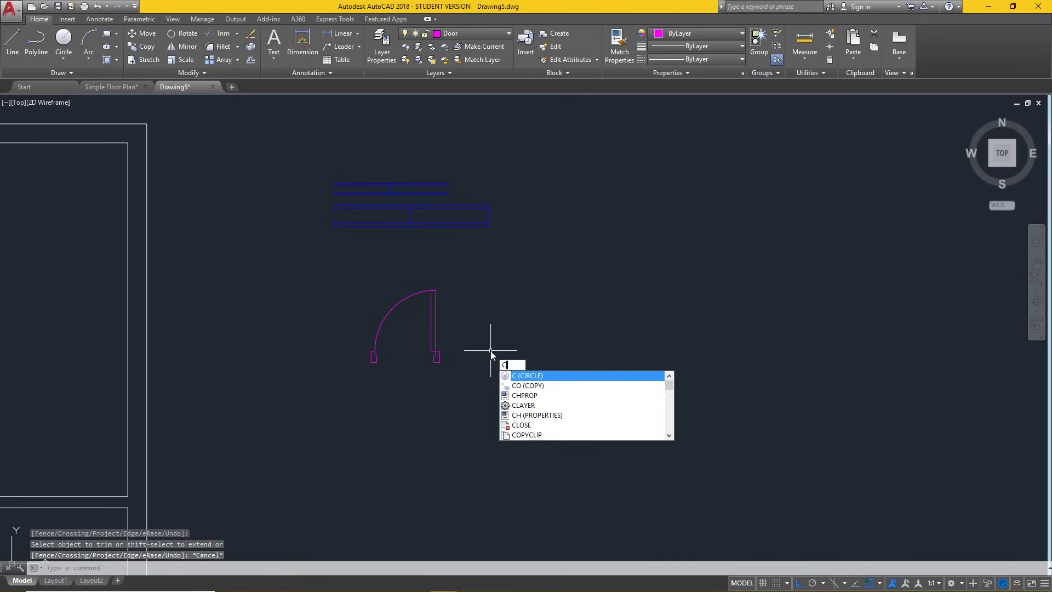
{"action": "key", "text": "Return"}
{"action": "left_click", "coordinate": [488, 392]}
{"action": "left_click", "coordinate": [286, 253]}
{"action": "key", "text": "Return"}
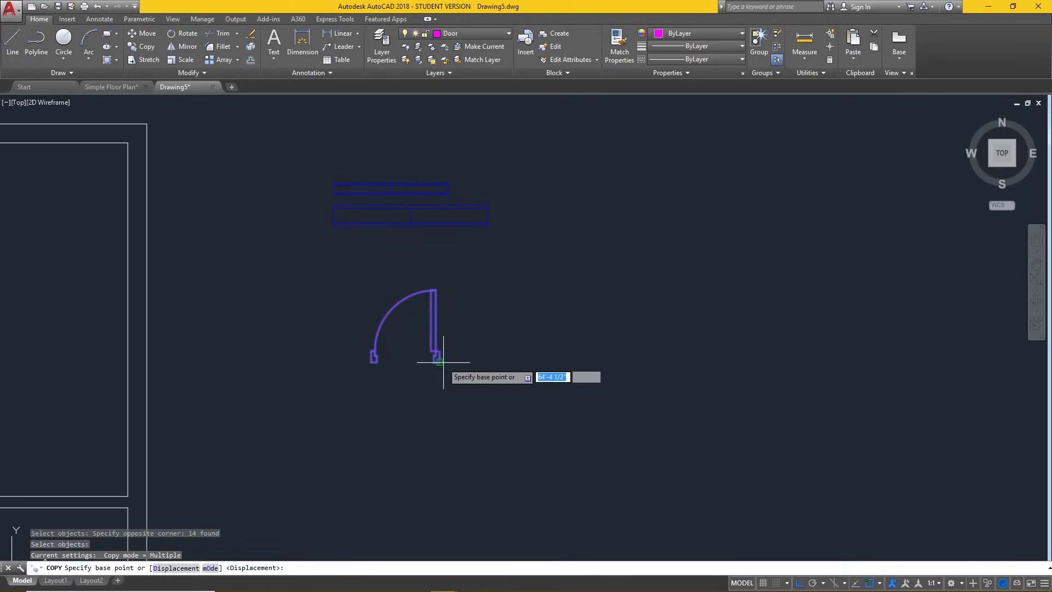
{"action": "left_click", "coordinate": [437, 361]}
{"action": "key", "text": "Escape"}
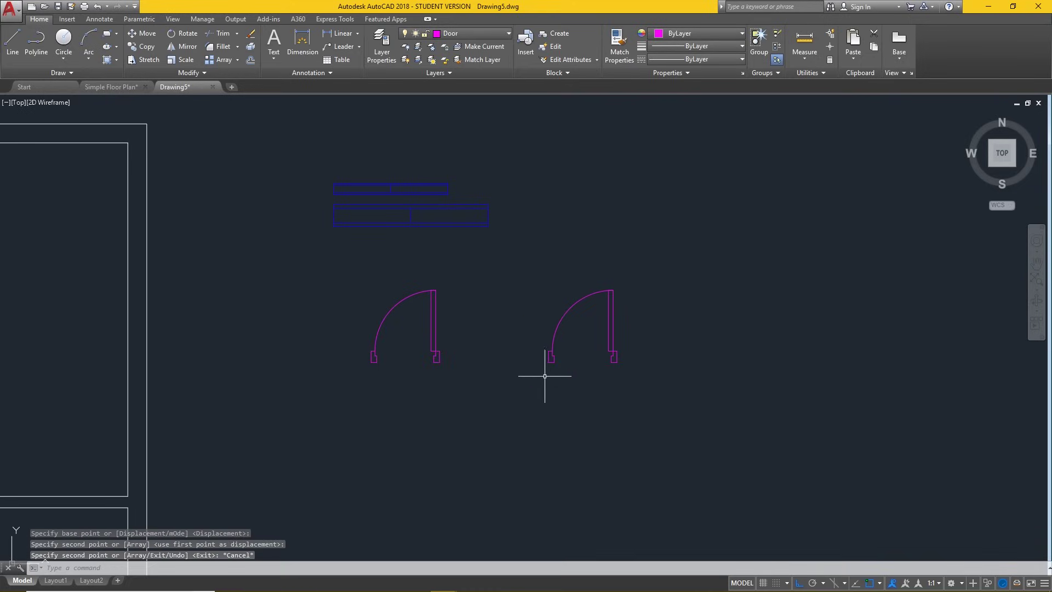
Mirror the copied door about the jamb line to form a double door, keeping the original
{"action": "type", "text": "mi"}
{"action": "key", "text": "Return"}
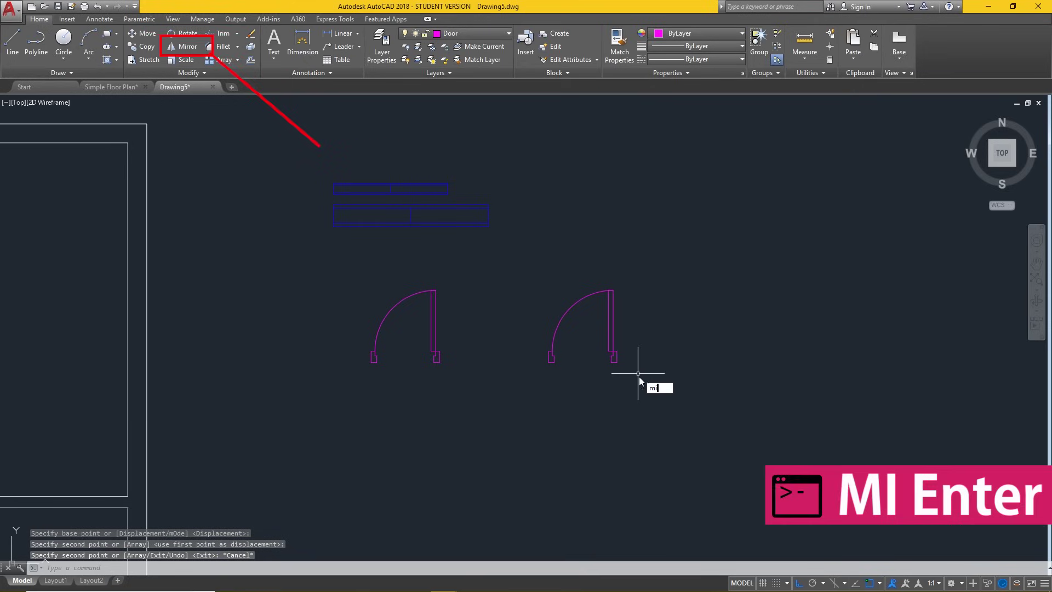
{"action": "left_click", "coordinate": [647, 390]}
{"action": "left_click", "coordinate": [597, 310]}
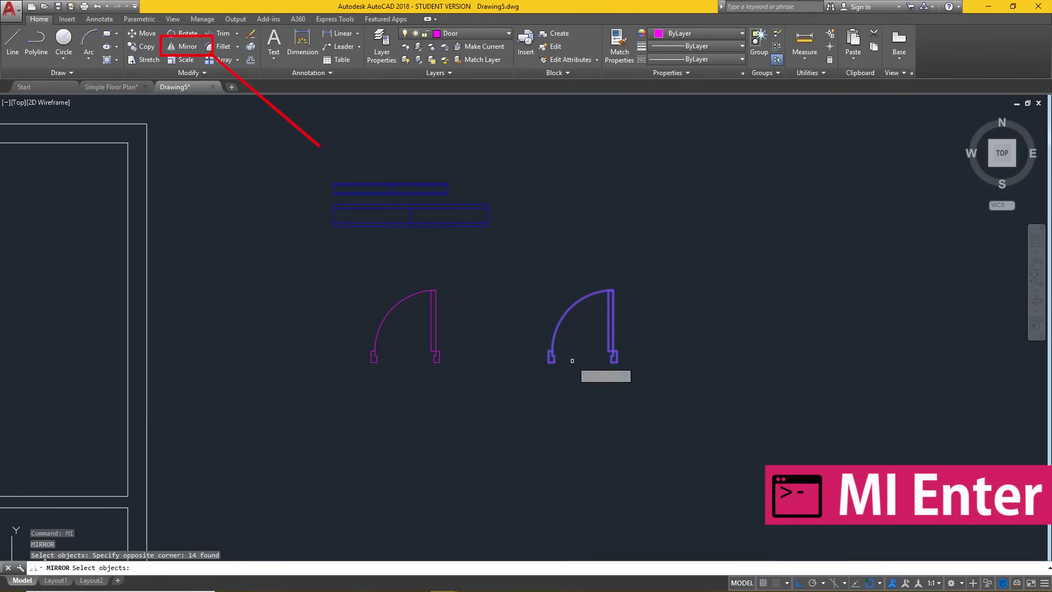
{"action": "key", "text": "Return"}
{"action": "scroll", "coordinate": [550, 364], "scroll_direction": "up", "scroll_amount": 5}
{"action": "left_click", "coordinate": [559, 320]}
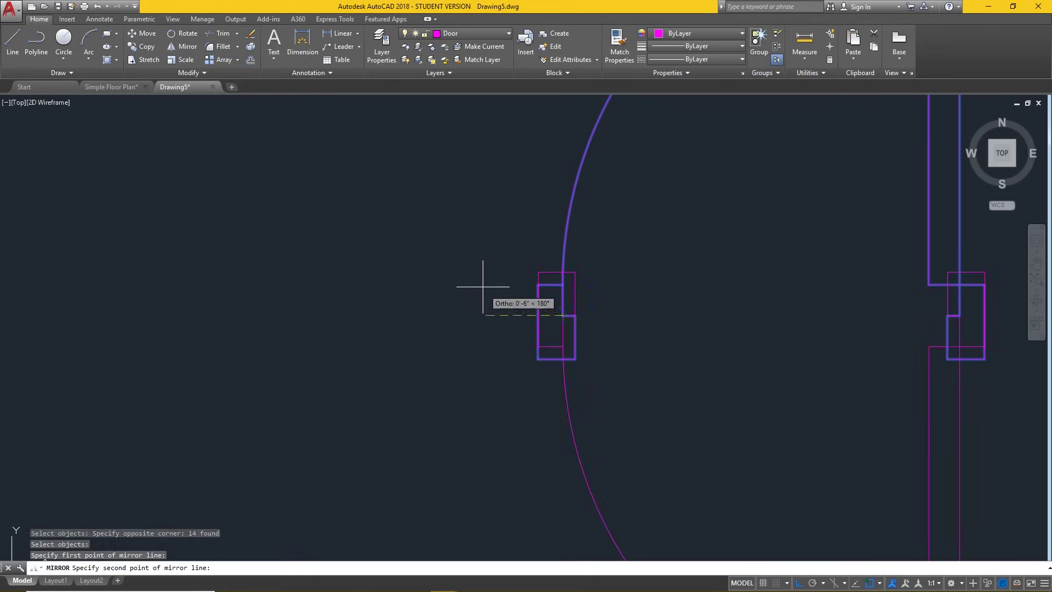
{"action": "left_click", "coordinate": [507, 200]}
{"action": "left_click", "coordinate": [529, 239]}
{"action": "scroll", "coordinate": [345, 286], "scroll_direction": "down", "scroll_amount": 3}
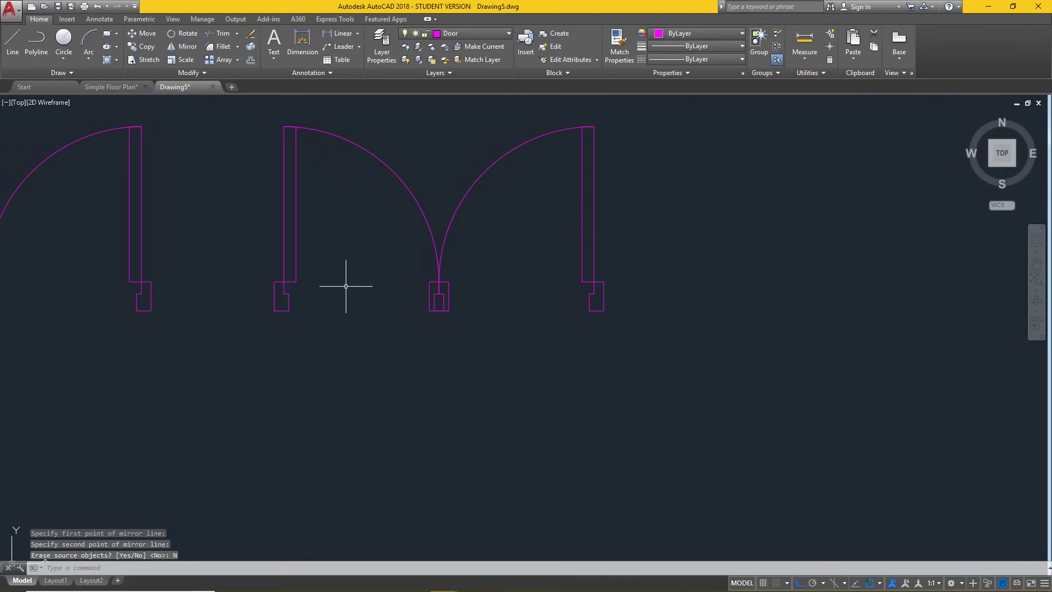
Erase the doubled middle jamb and the stray segments at the middle jamb and arc end
{"action": "left_click", "coordinate": [477, 315]}
{"action": "left_click", "coordinate": [428, 296]}
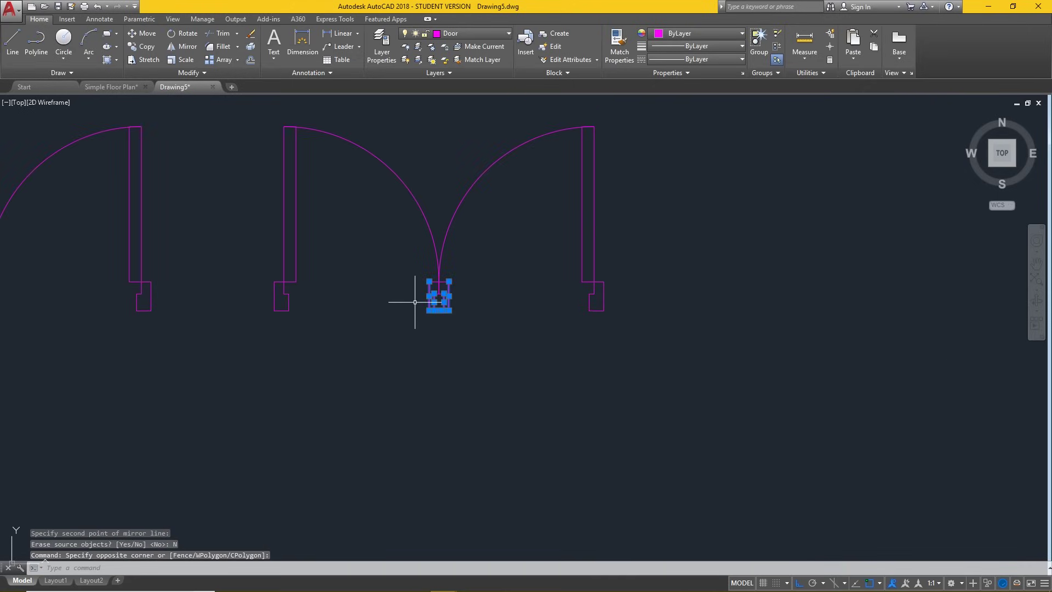
{"action": "key", "text": "Delete"}
{"action": "left_click", "coordinate": [459, 289]}
{"action": "left_click", "coordinate": [435, 286]}
{"action": "key", "text": "Delete"}
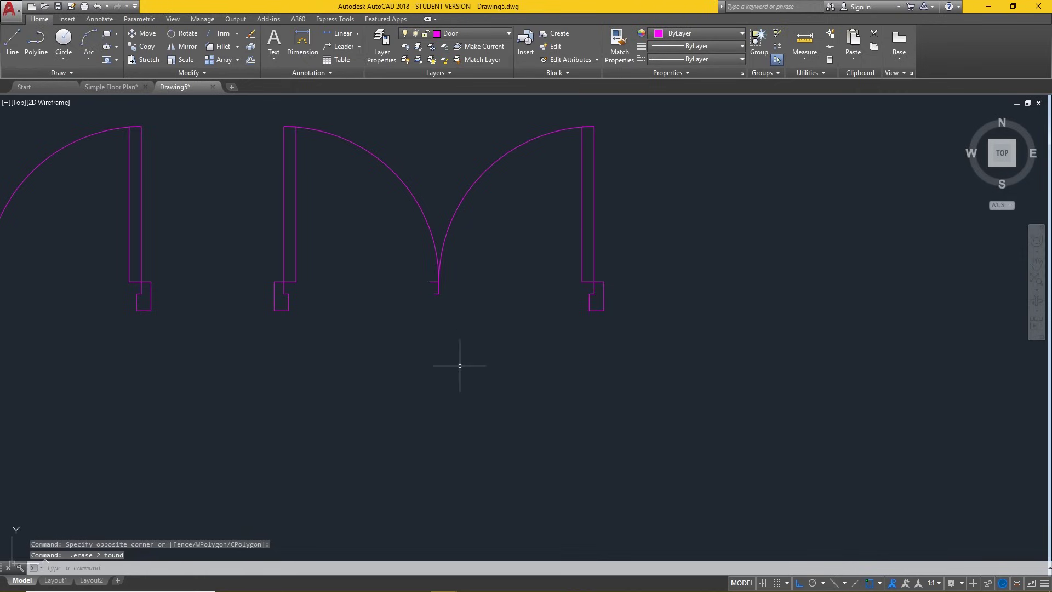
{"action": "left_click", "coordinate": [434, 306]}
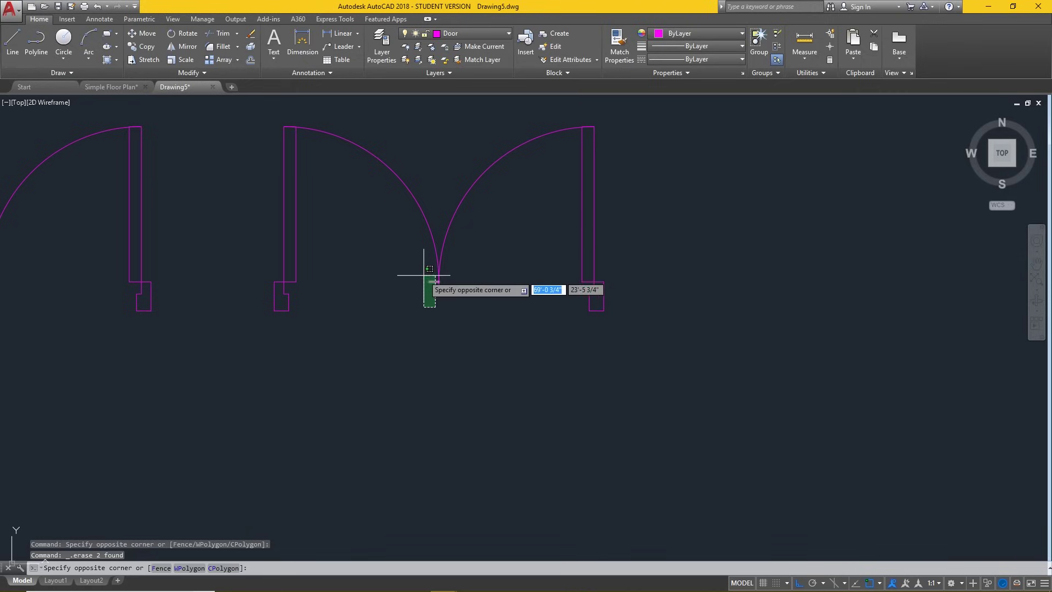
{"action": "left_click", "coordinate": [424, 275]}
{"action": "key", "text": "Delete"}
{"action": "scroll", "coordinate": [485, 389], "scroll_direction": "down", "scroll_amount": 5}
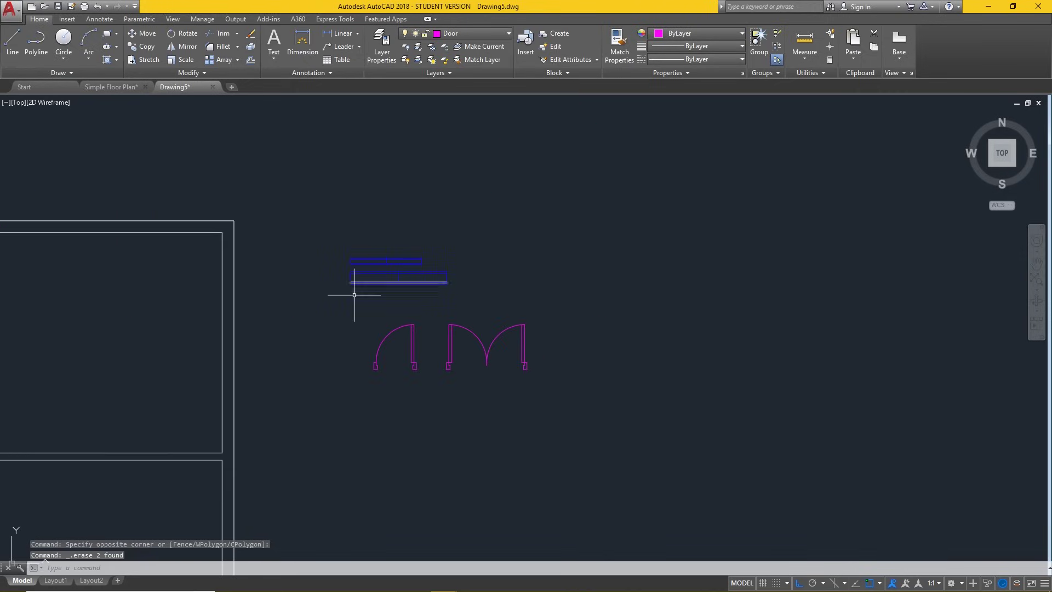
{"action": "left_click", "coordinate": [455, 34]}
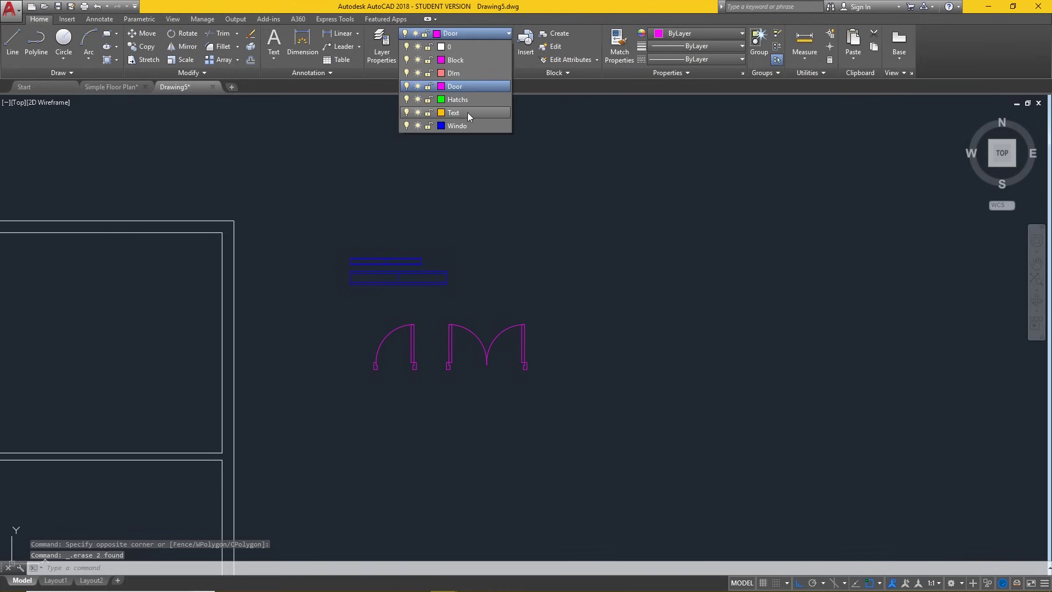
Make Windo the current layer
{"action": "left_click", "coordinate": [459, 126]}
{"action": "scroll", "coordinate": [331, 280], "scroll_direction": "up", "scroll_amount": 2}
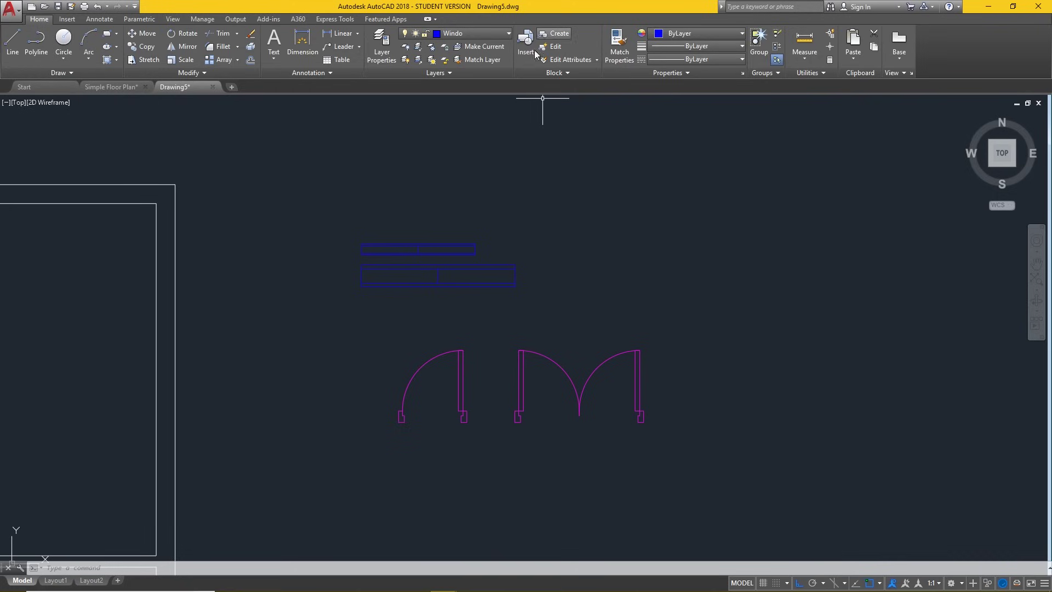
{"action": "scroll", "coordinate": [369, 244], "scroll_direction": "up", "scroll_amount": 2}
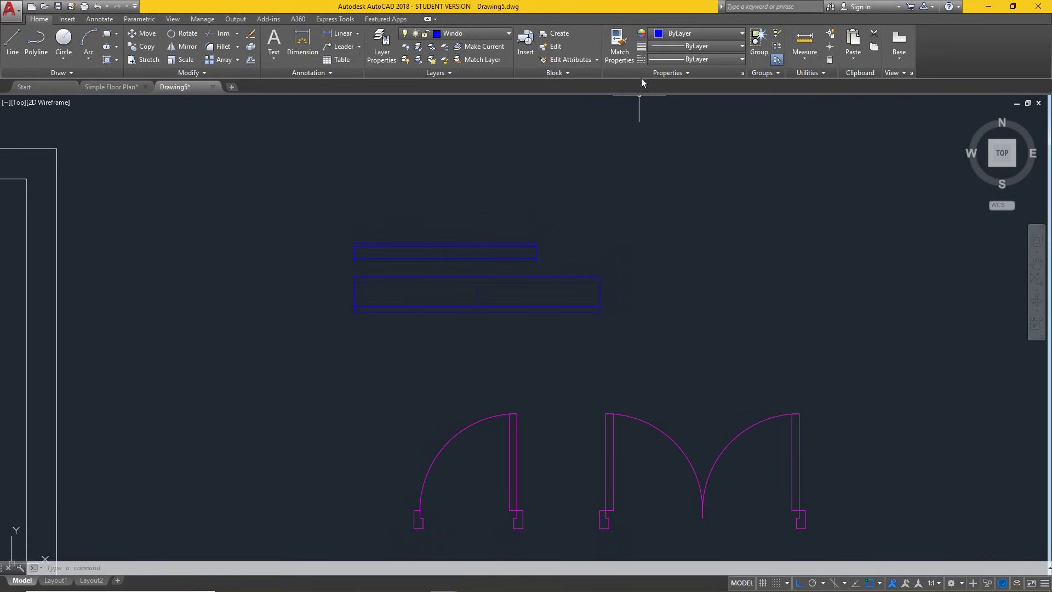
Create block 'Window 1' from the shorter window's 7 objects, based at its corner
{"action": "left_click", "coordinate": [558, 35]}
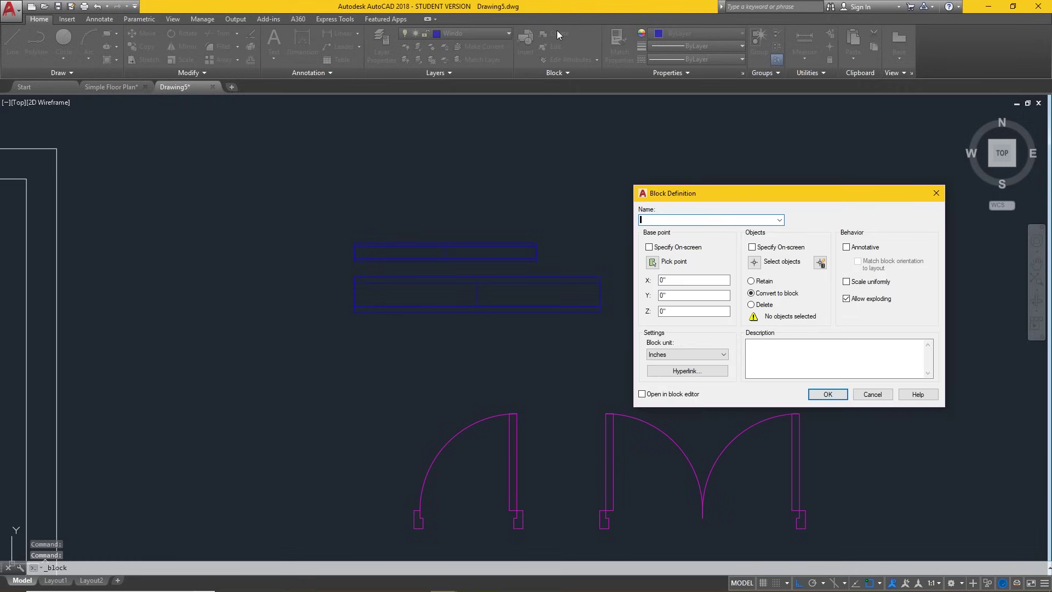
{"action": "left_click", "coordinate": [652, 262]}
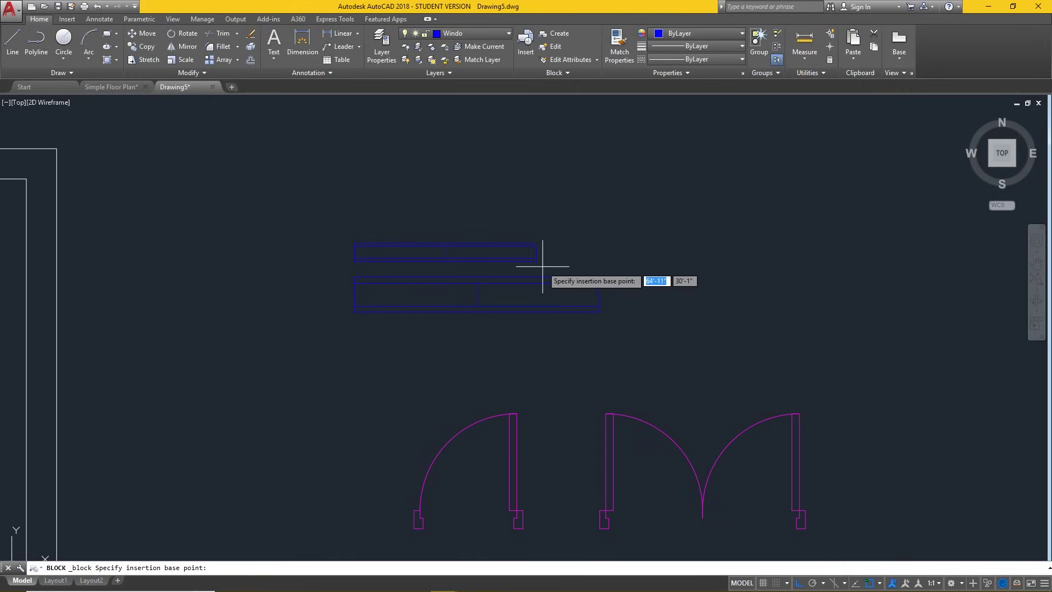
{"action": "left_click", "coordinate": [536, 261]}
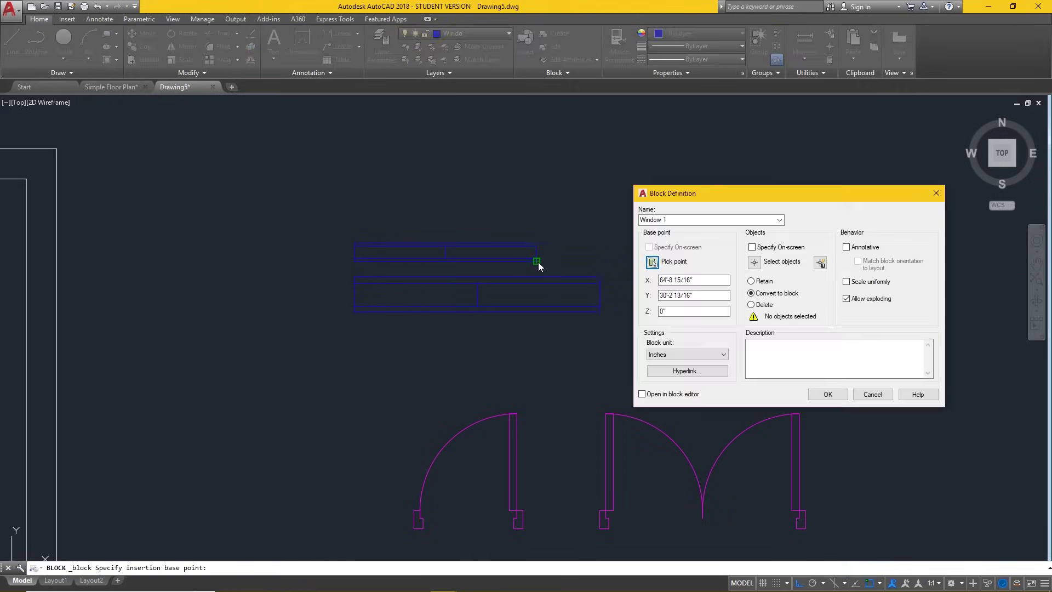
{"action": "left_click", "coordinate": [754, 263]}
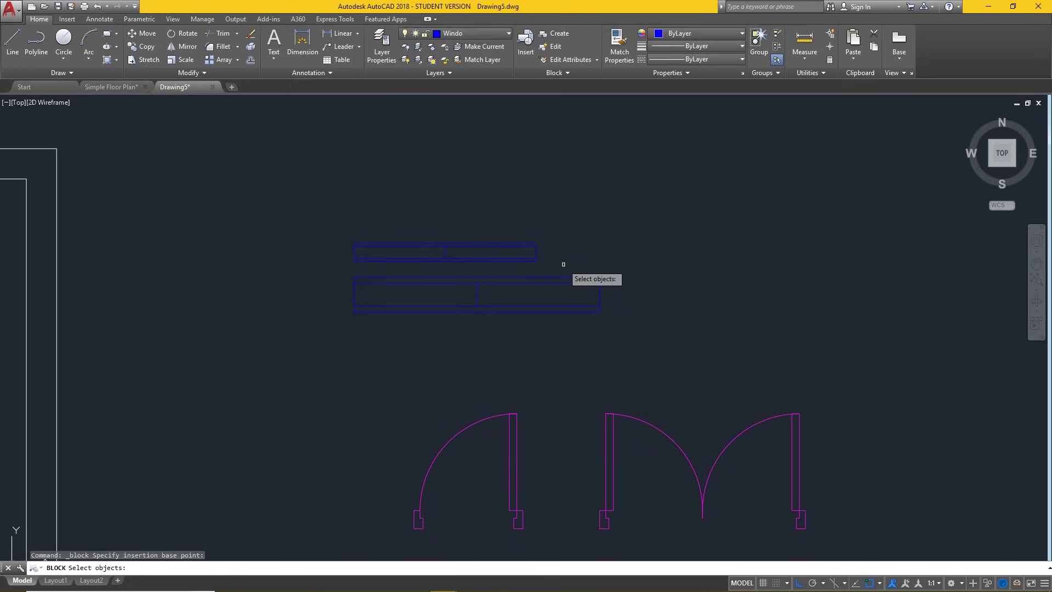
{"action": "left_click", "coordinate": [563, 265]}
{"action": "left_click", "coordinate": [312, 186]}
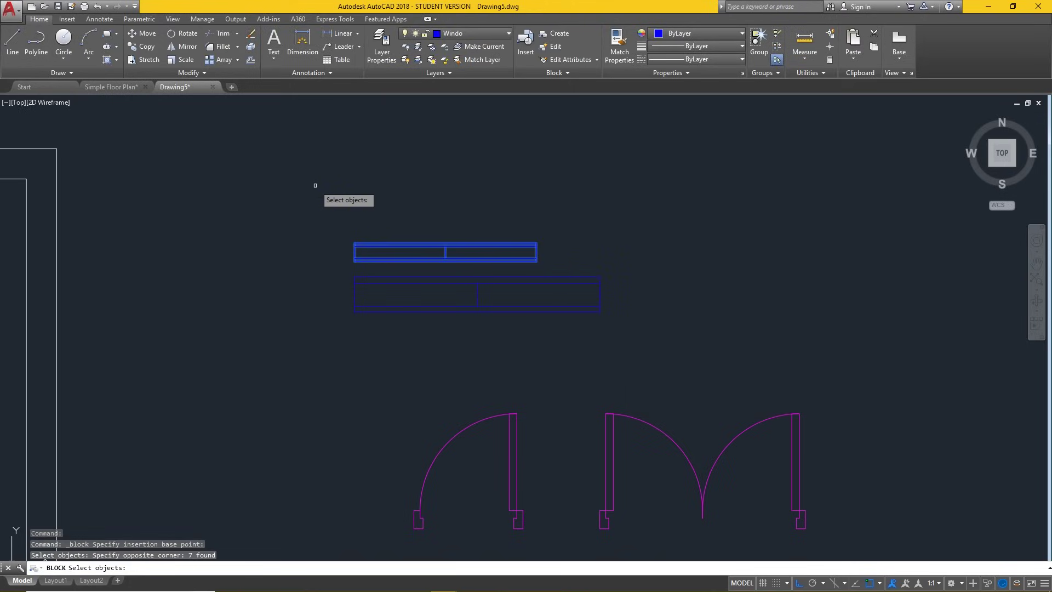
{"action": "key", "text": "Return"}
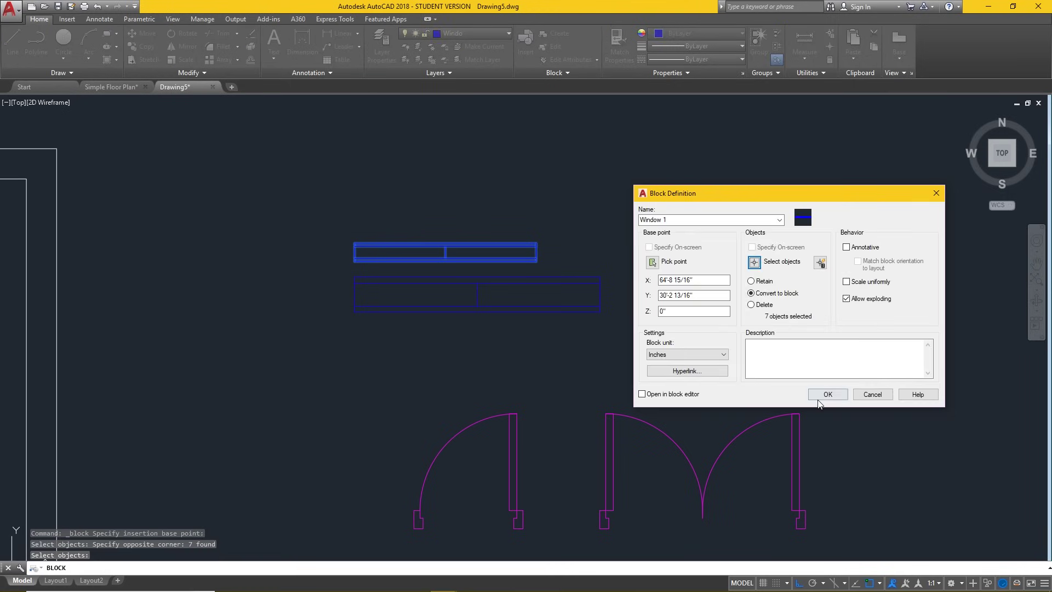
{"action": "left_click", "coordinate": [821, 395]}
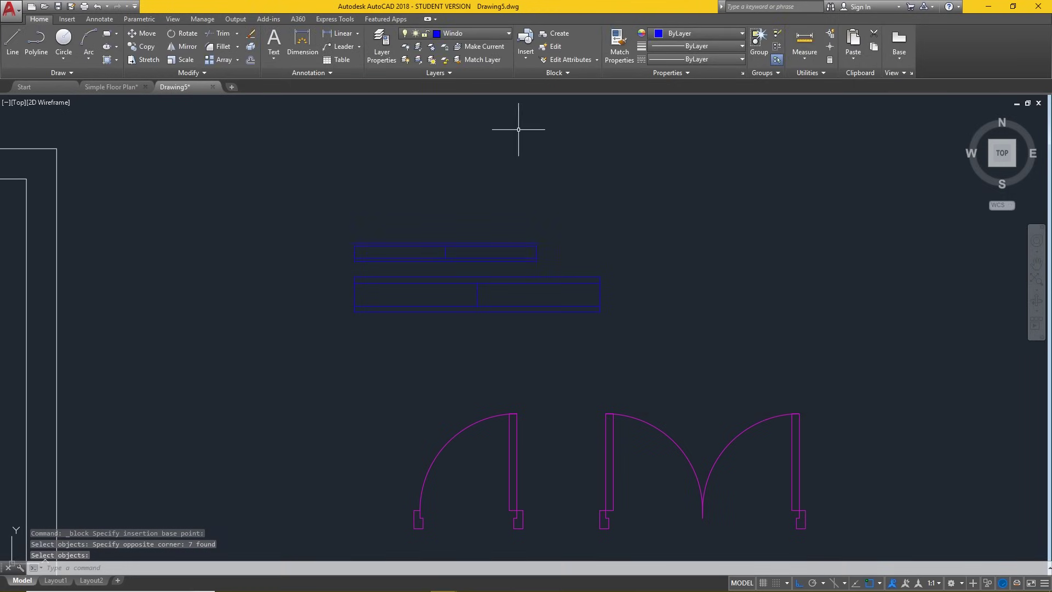
{"action": "left_click", "coordinate": [560, 33]}
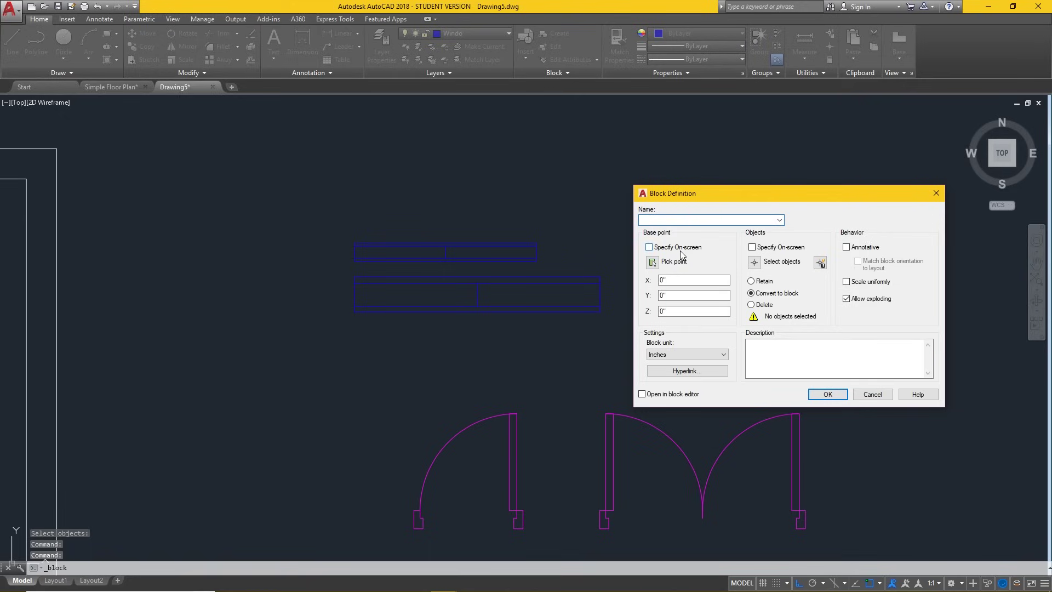
Create block 'Window 2' from the longer window's 7 objects, based at its bottom-right corner
{"action": "type", "text": "Window 2"}
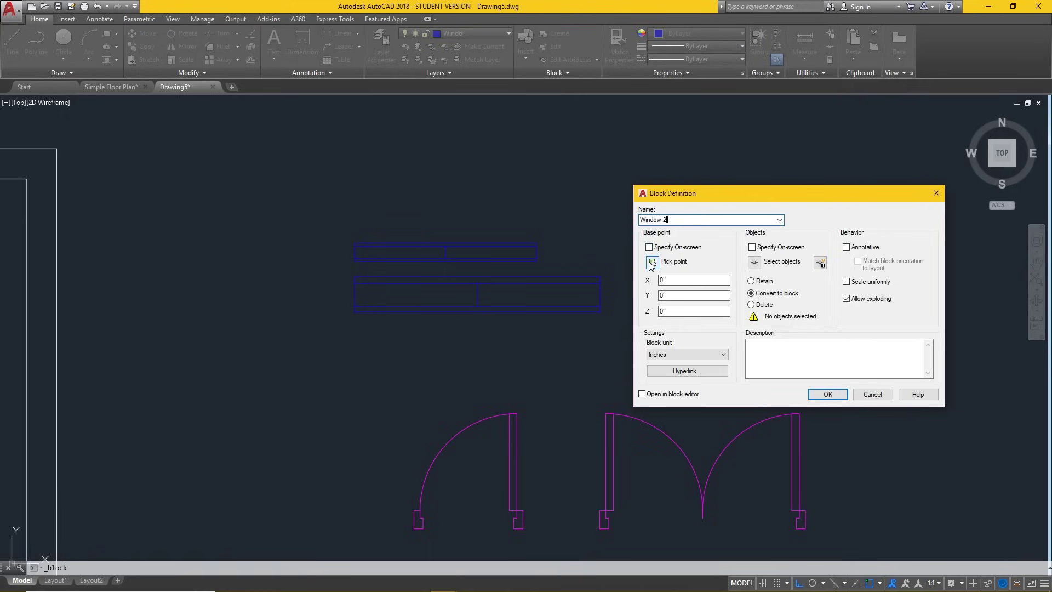
{"action": "left_click", "coordinate": [652, 262]}
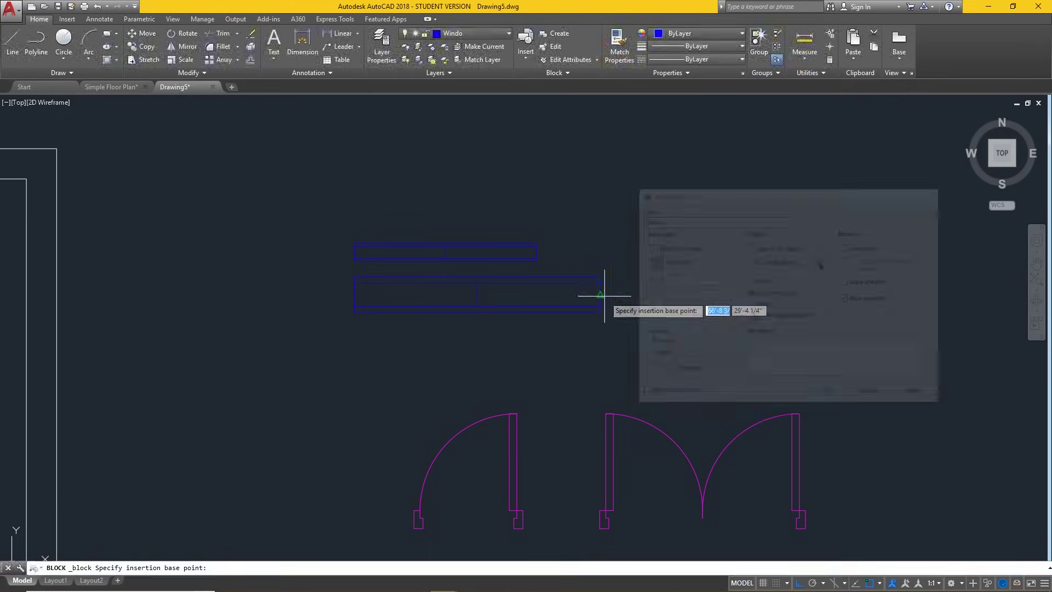
{"action": "left_click", "coordinate": [600, 311]}
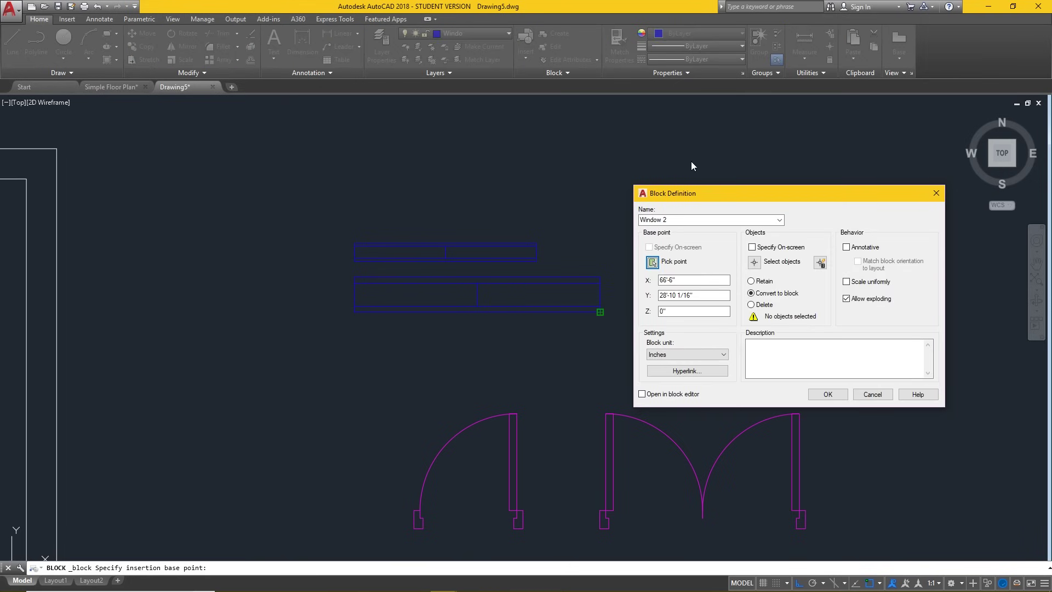
{"action": "left_click", "coordinate": [754, 262]}
{"action": "left_click", "coordinate": [682, 346]}
{"action": "left_click", "coordinate": [304, 269]}
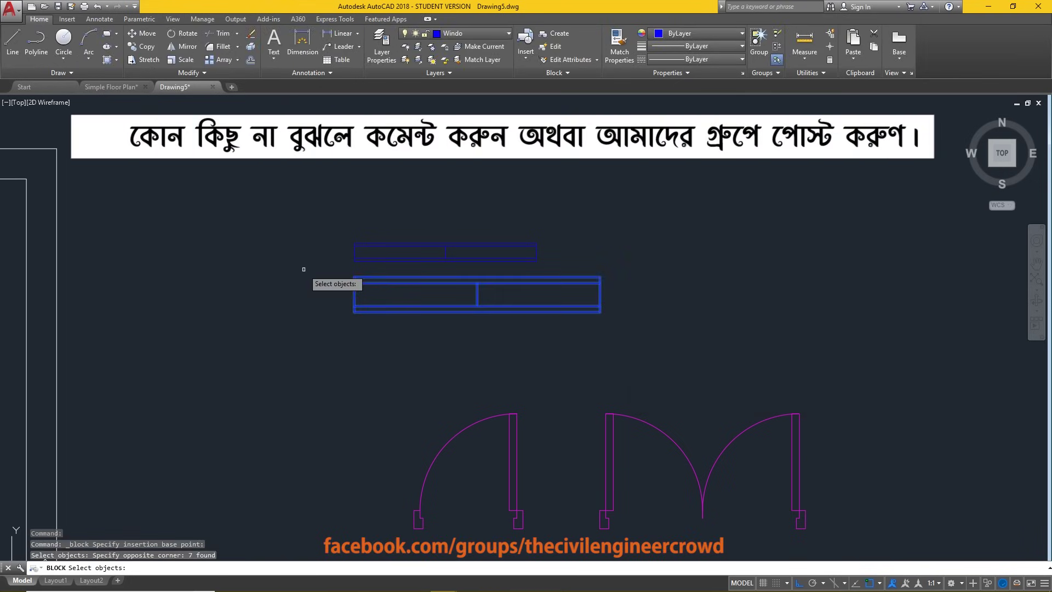
{"action": "key", "text": "Return"}
{"action": "left_click", "coordinate": [827, 394]}
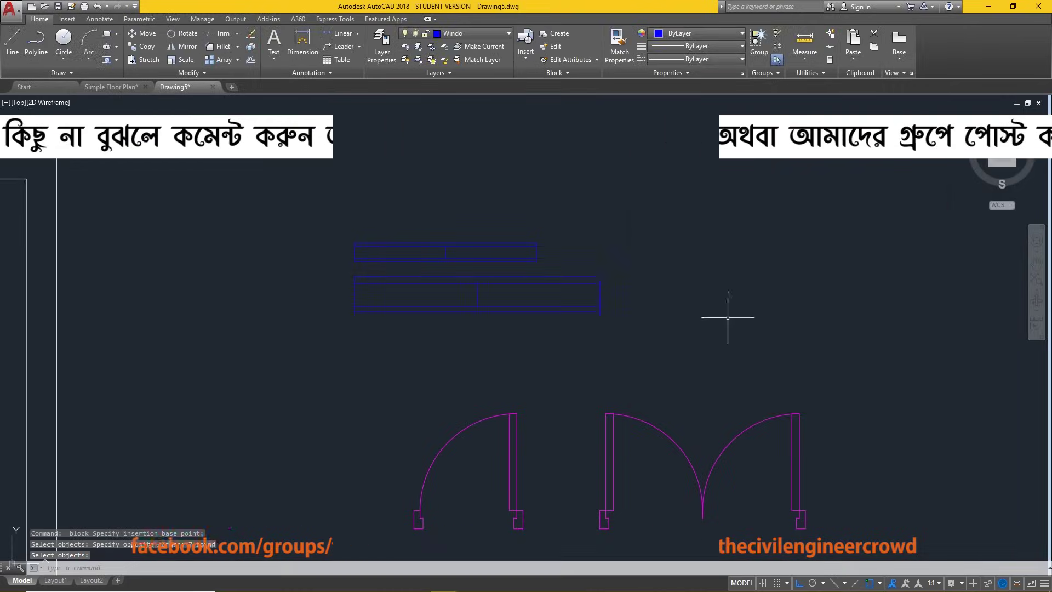
Select both window blocks to verify them, then make Door the current layer
{"action": "left_click", "coordinate": [461, 282]}
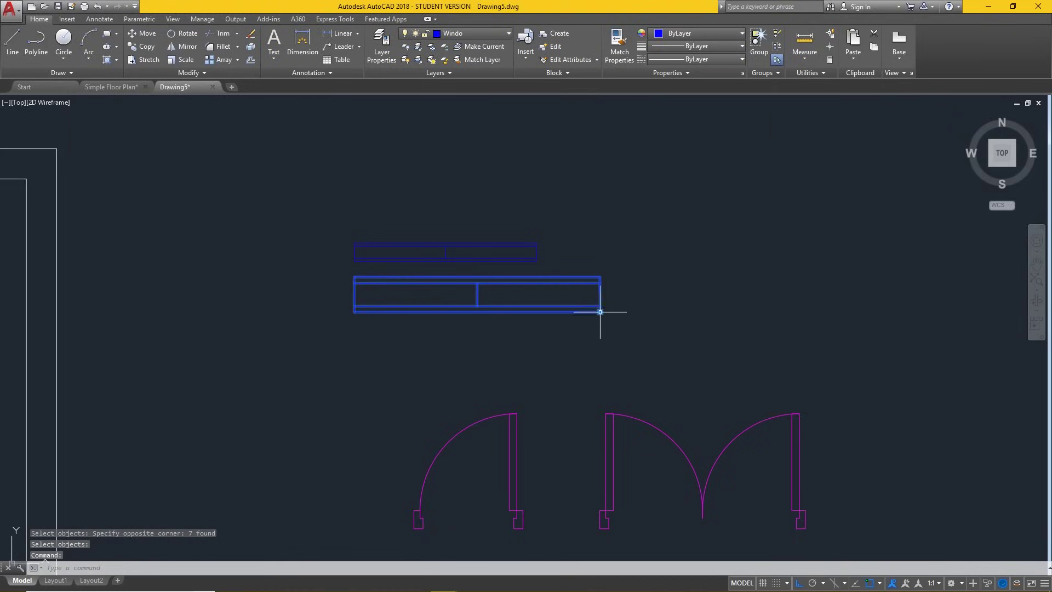
{"action": "left_click", "coordinate": [507, 249]}
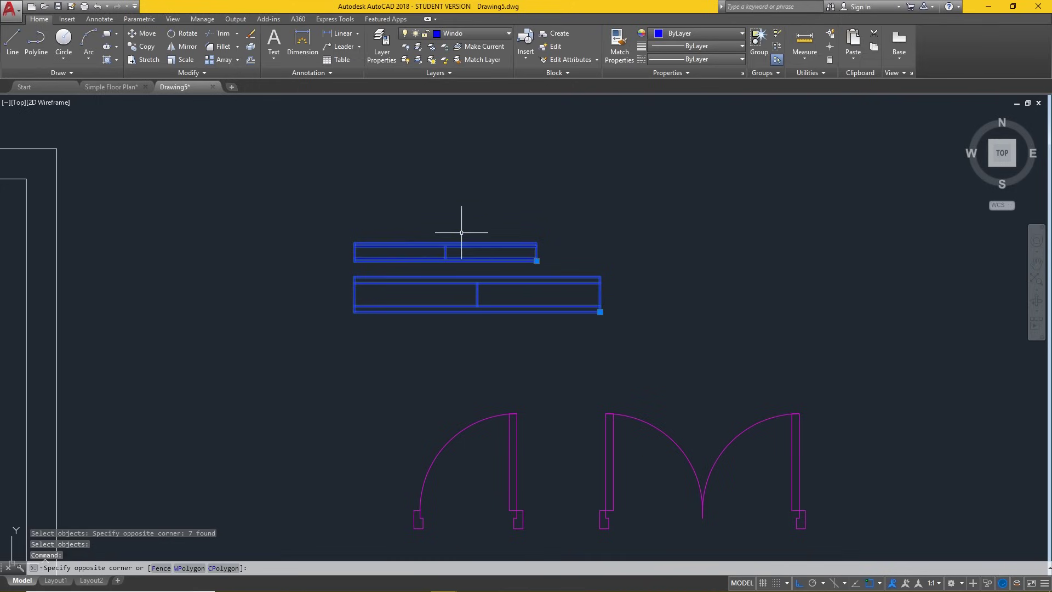
{"action": "key", "text": "Escape"}
{"action": "left_click", "coordinate": [664, 353]}
{"action": "left_click", "coordinate": [270, 164]}
{"action": "key", "text": "Escape"}
{"action": "left_click", "coordinate": [476, 37]}
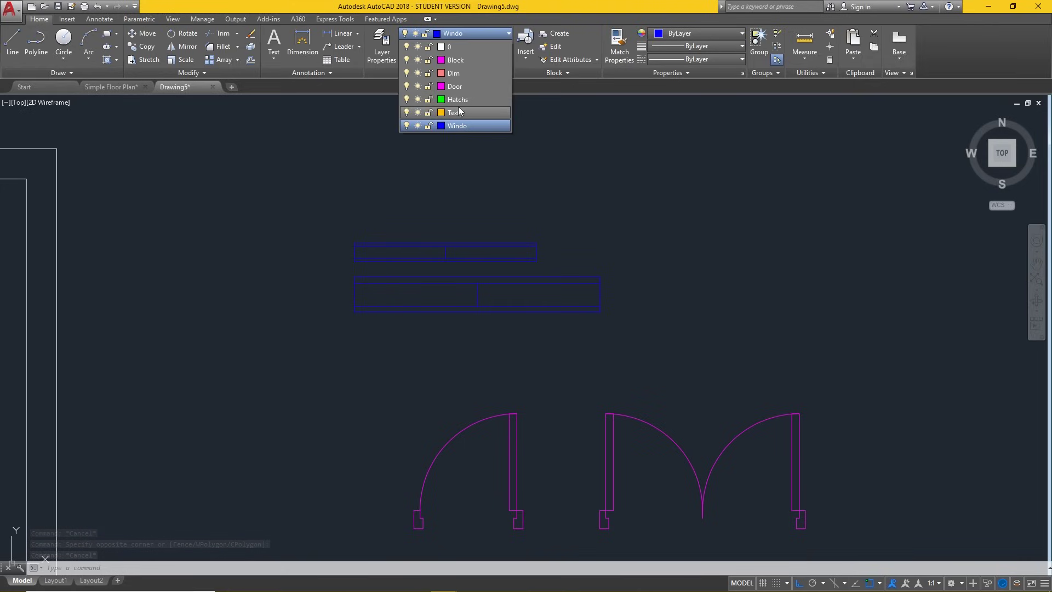
{"action": "left_click", "coordinate": [455, 86]}
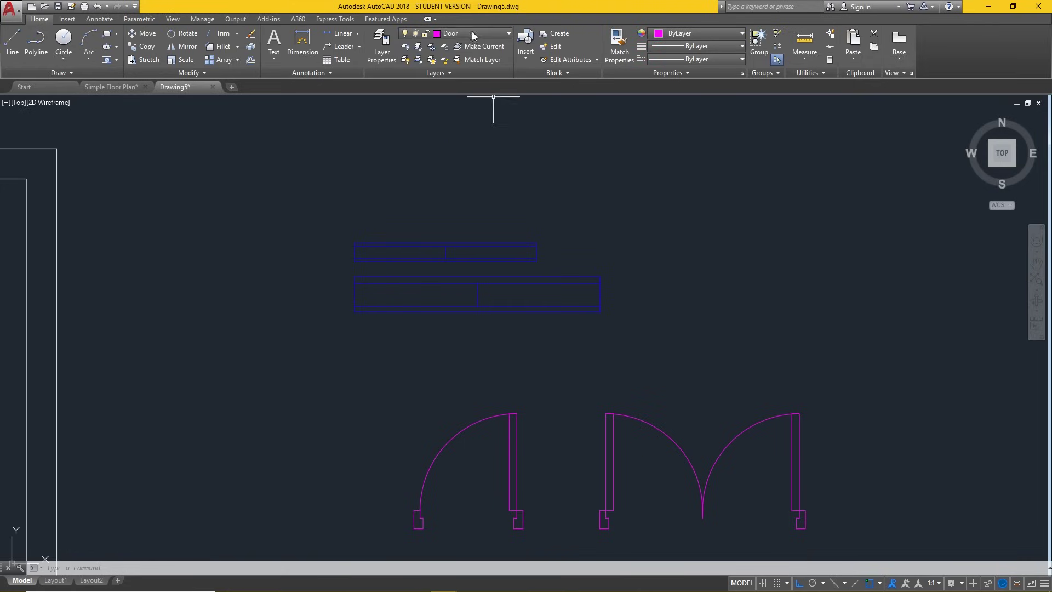
{"action": "middle_click_drag", "start_coordinate": [598, 315], "coordinate": [580, 220]}
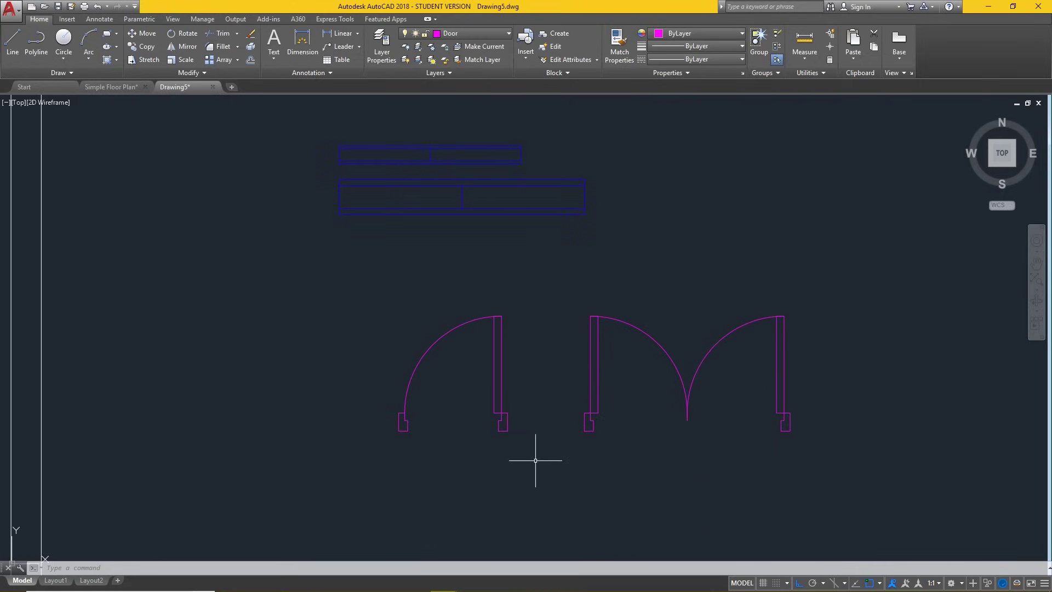
{"action": "left_click", "coordinate": [553, 36]}
{"action": "type", "text": "Door 1"}
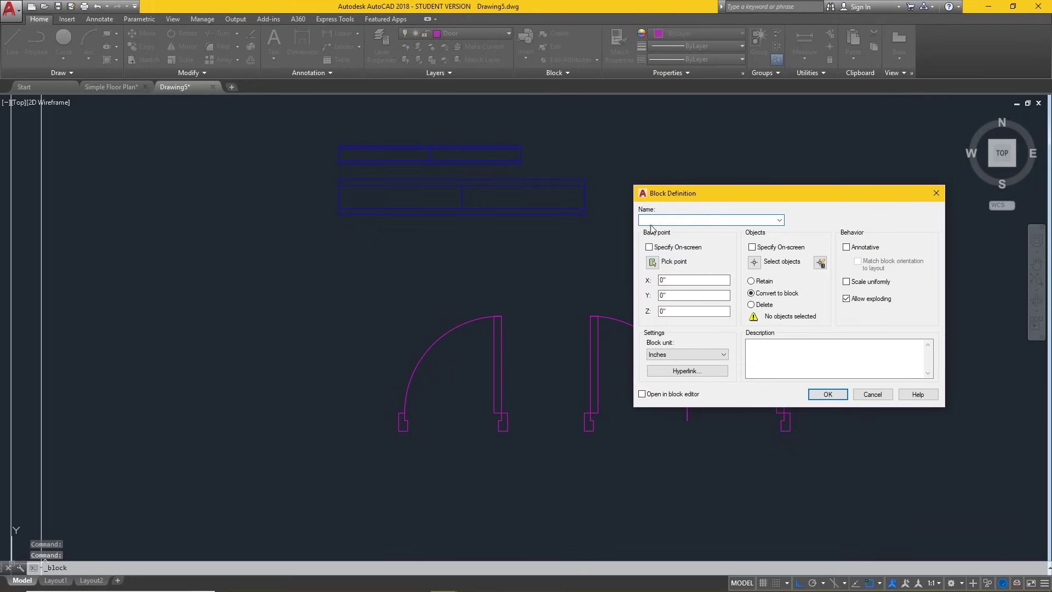
{"action": "left_click", "coordinate": [653, 262]}
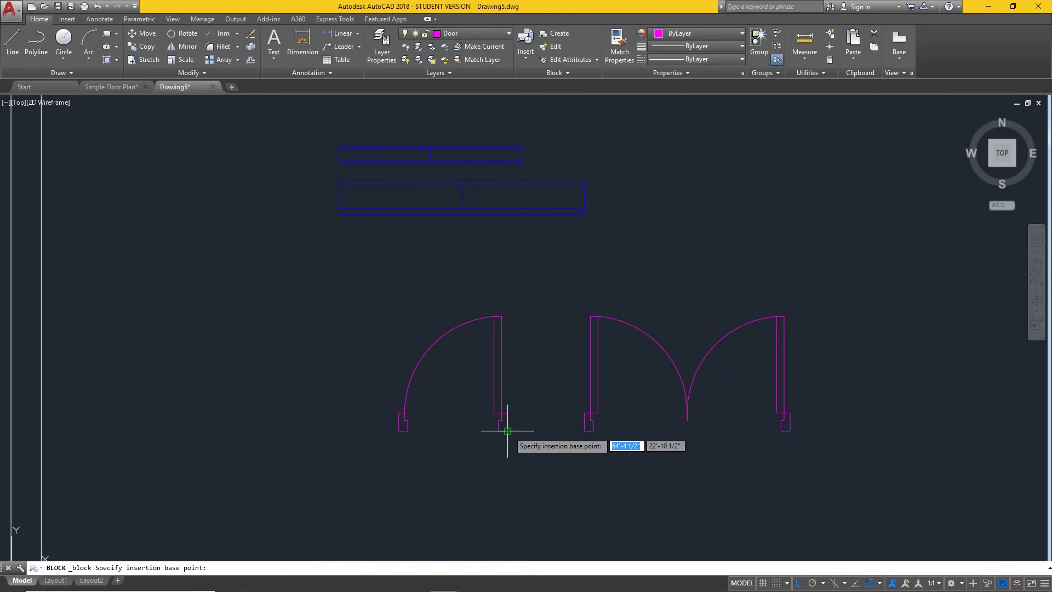
{"action": "left_click", "coordinate": [506, 430]}
{"action": "left_click", "coordinate": [754, 263]}
{"action": "left_click", "coordinate": [521, 482]}
{"action": "left_click", "coordinate": [392, 248]}
{"action": "key", "text": "Return"}
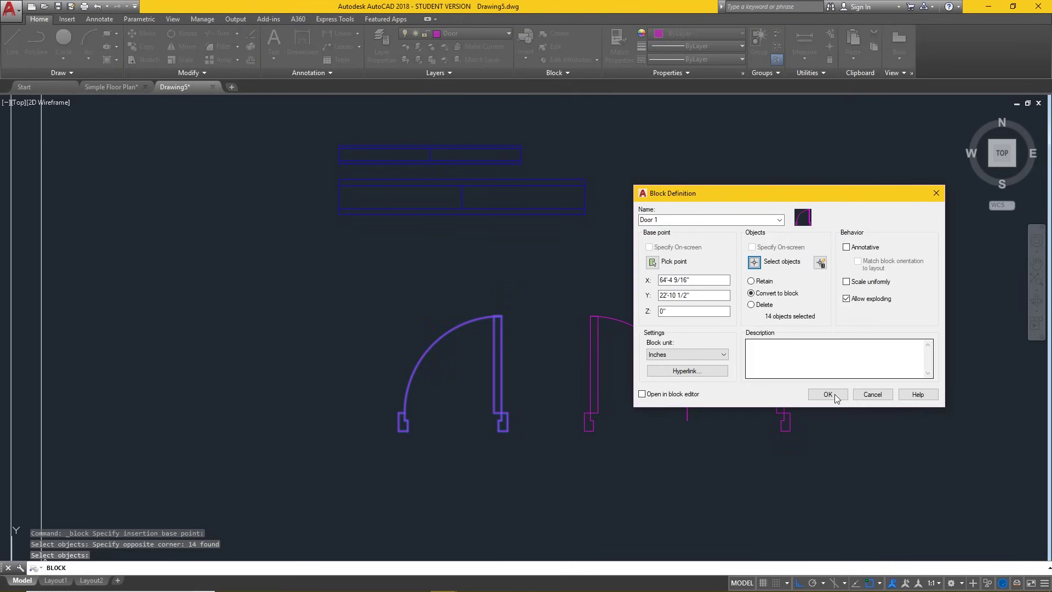
{"action": "left_click", "coordinate": [827, 394]}
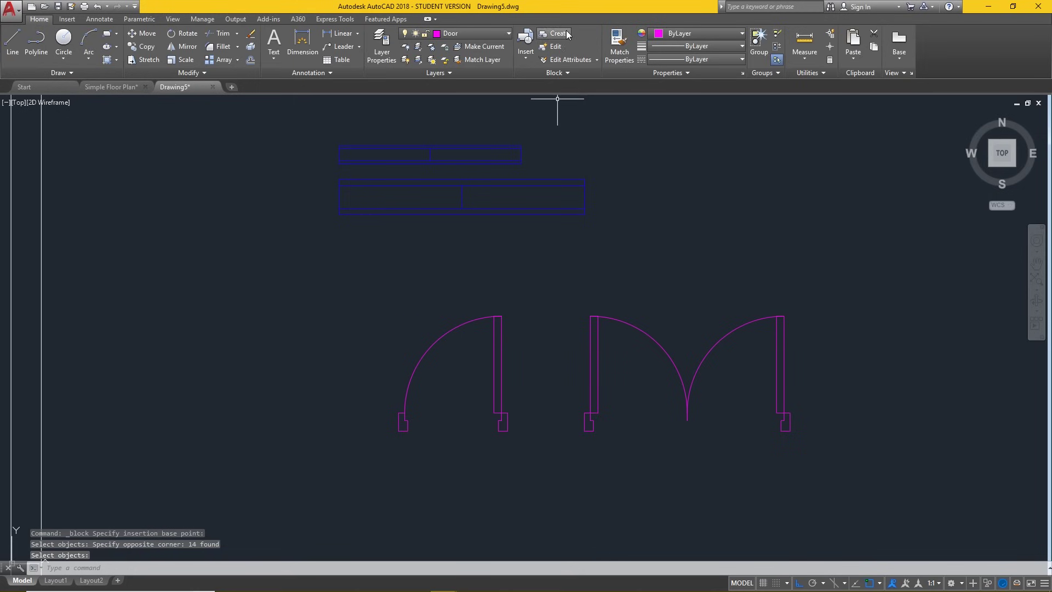
{"action": "left_click", "coordinate": [567, 35]}
{"action": "type", "text": "Door 2"}
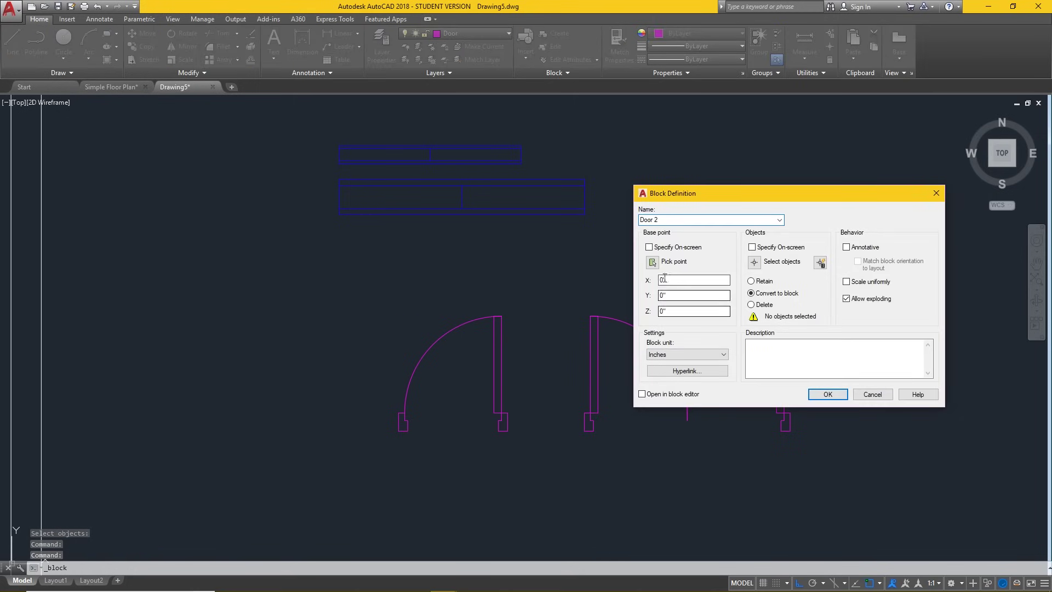
{"action": "left_click", "coordinate": [653, 261]}
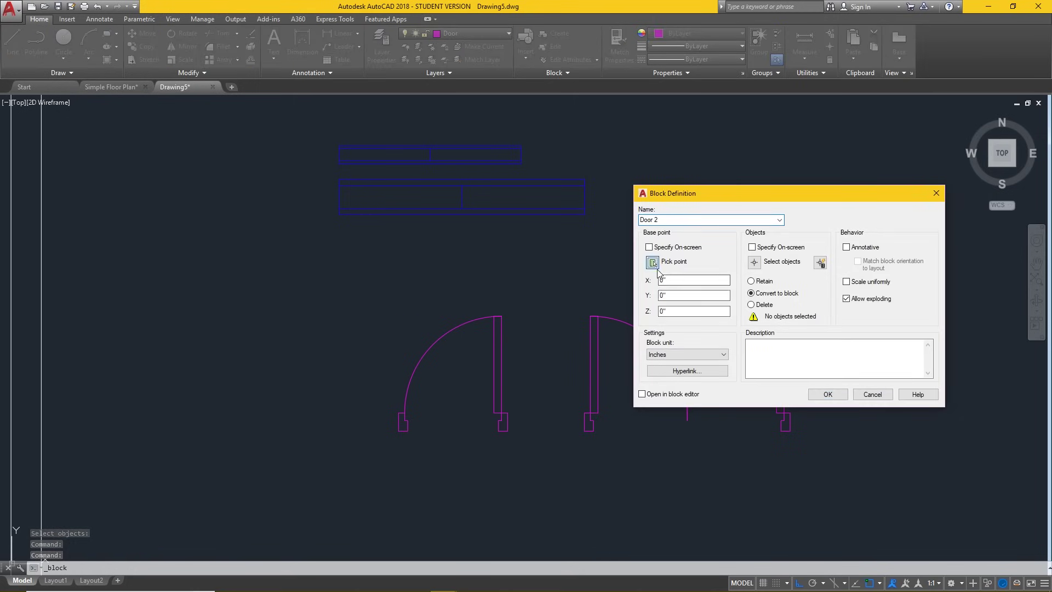
{"action": "left_click", "coordinate": [784, 412]}
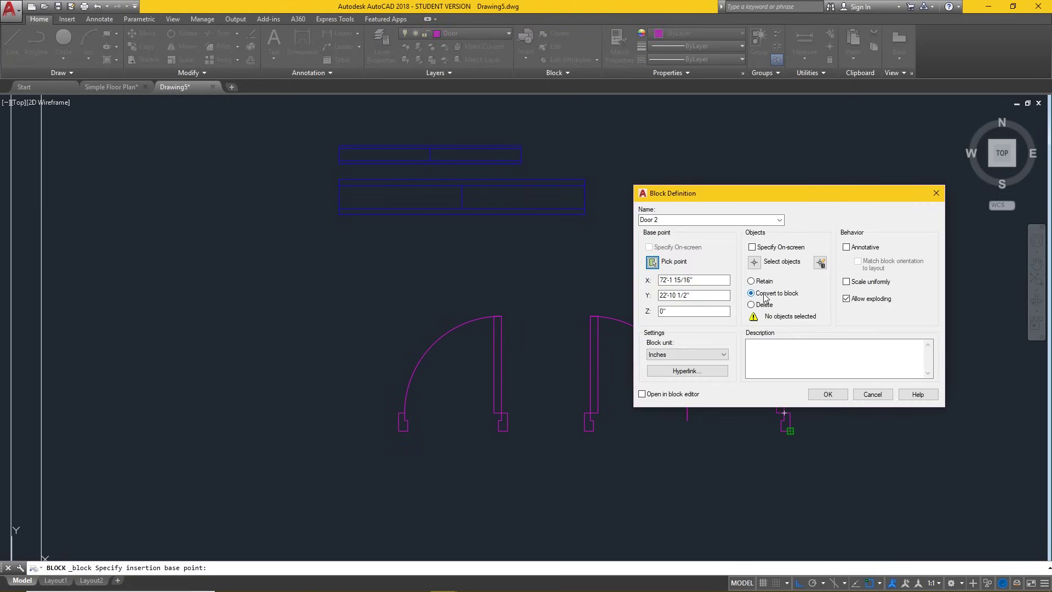
{"action": "left_click", "coordinate": [756, 264]}
{"action": "left_click", "coordinate": [833, 505]}
{"action": "left_click", "coordinate": [581, 277]}
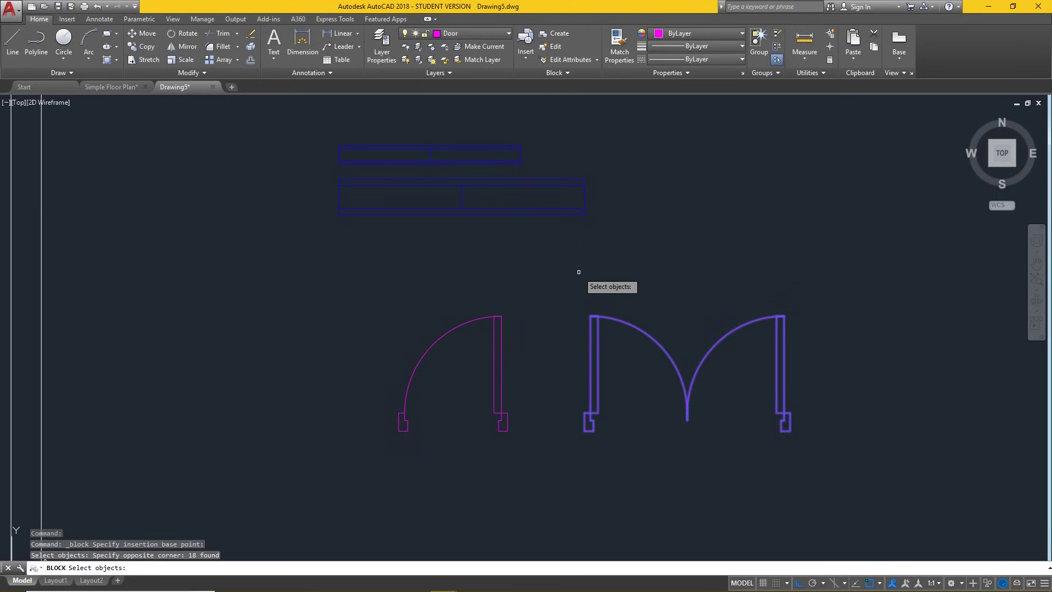
{"action": "key", "text": "Return"}
{"action": "left_click", "coordinate": [827, 394]}
{"action": "scroll", "coordinate": [767, 313], "scroll_direction": "down", "scroll_amount": 3}
{"action": "scroll", "coordinate": [672, 358], "scroll_direction": "down", "scroll_amount": 3}
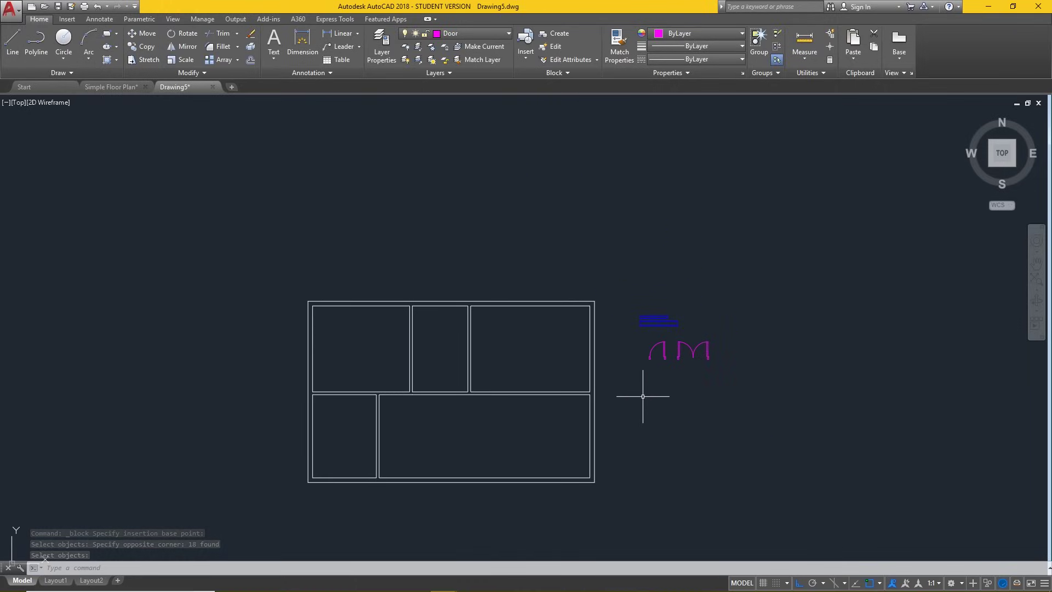
{"action": "scroll", "coordinate": [415, 516], "scroll_direction": "up", "scroll_amount": 2}
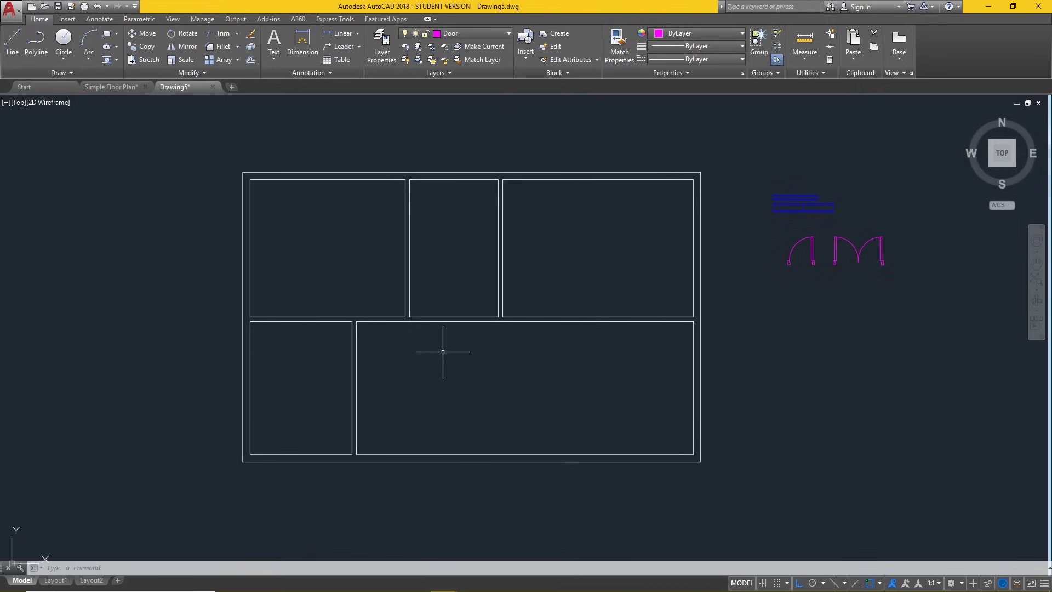
{"action": "left_click", "coordinate": [466, 33]}
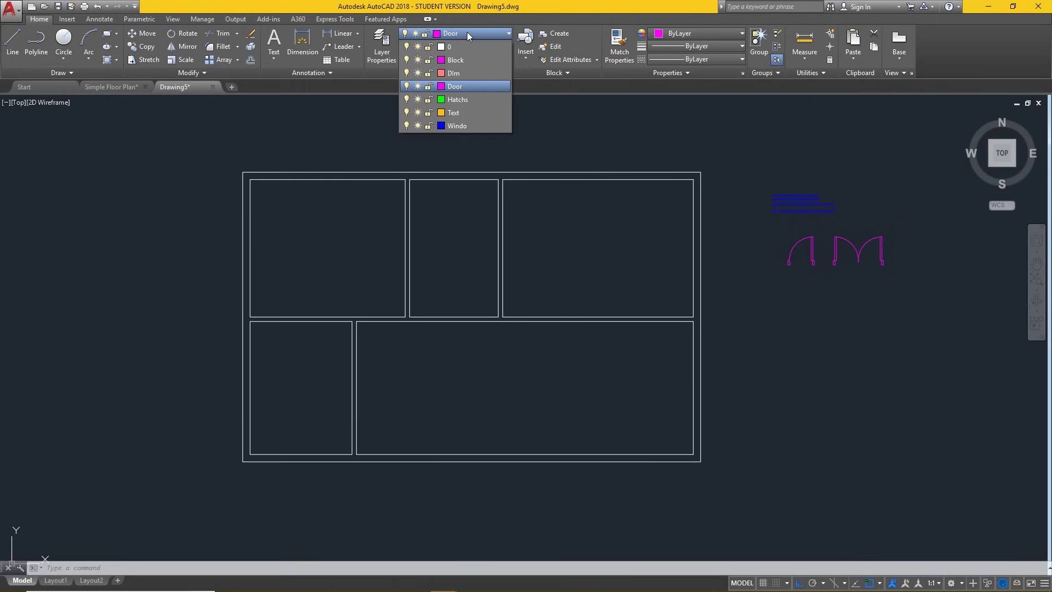
{"action": "left_click", "coordinate": [460, 87]}
{"action": "right_click", "coordinate": [463, 377]}
{"action": "left_click", "coordinate": [424, 366]}
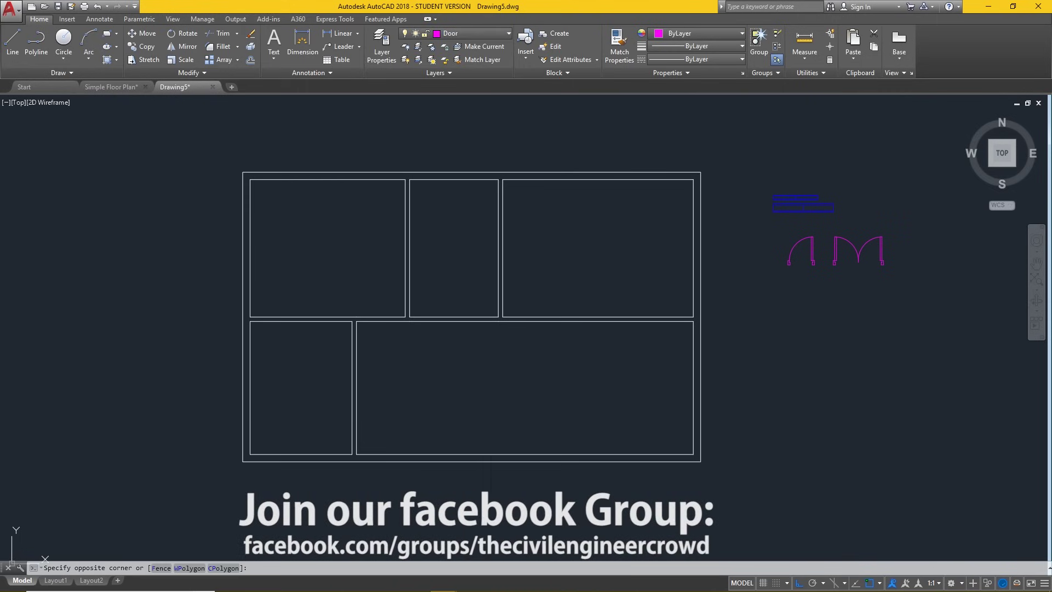
{"action": "key", "text": "Escape"}
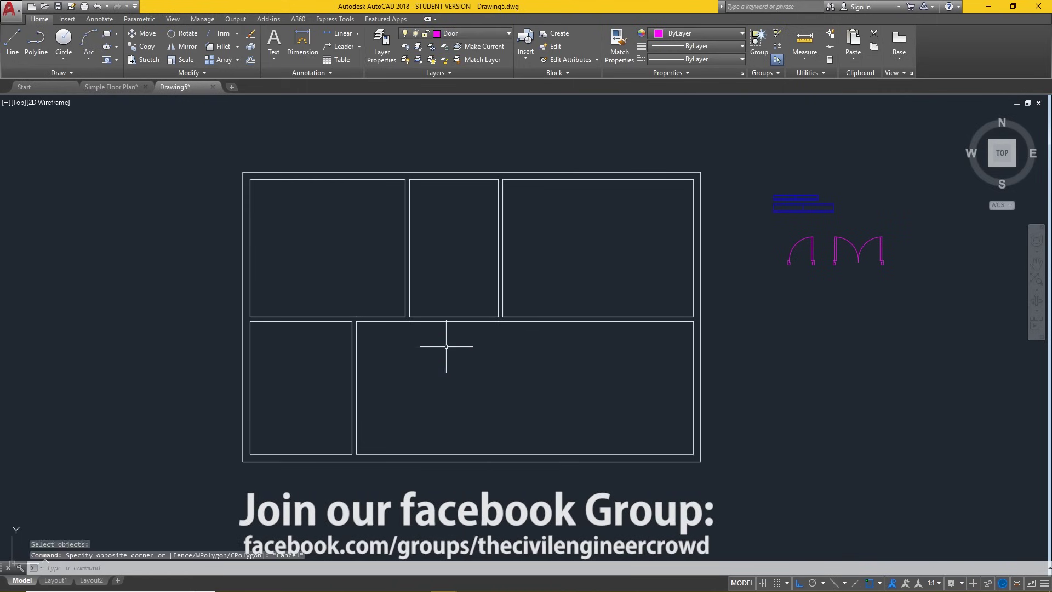
{"action": "type", "text": "l"}
{"action": "key", "text": "Return"}
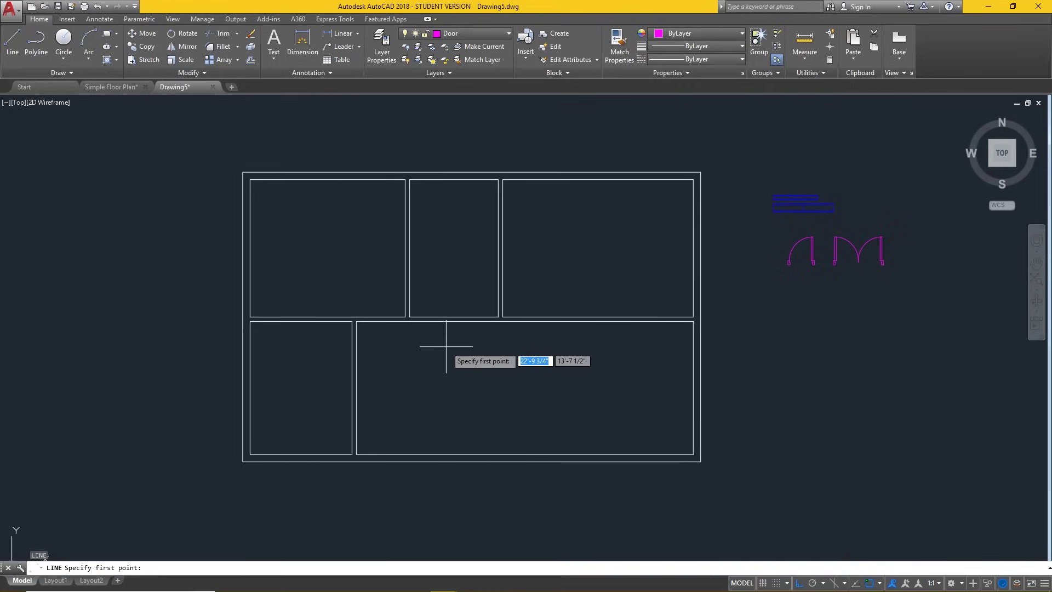
Draw short magenta marker lines across the walls at the first two door positions
{"action": "scroll", "coordinate": [529, 347], "scroll_direction": "up", "scroll_amount": 4}
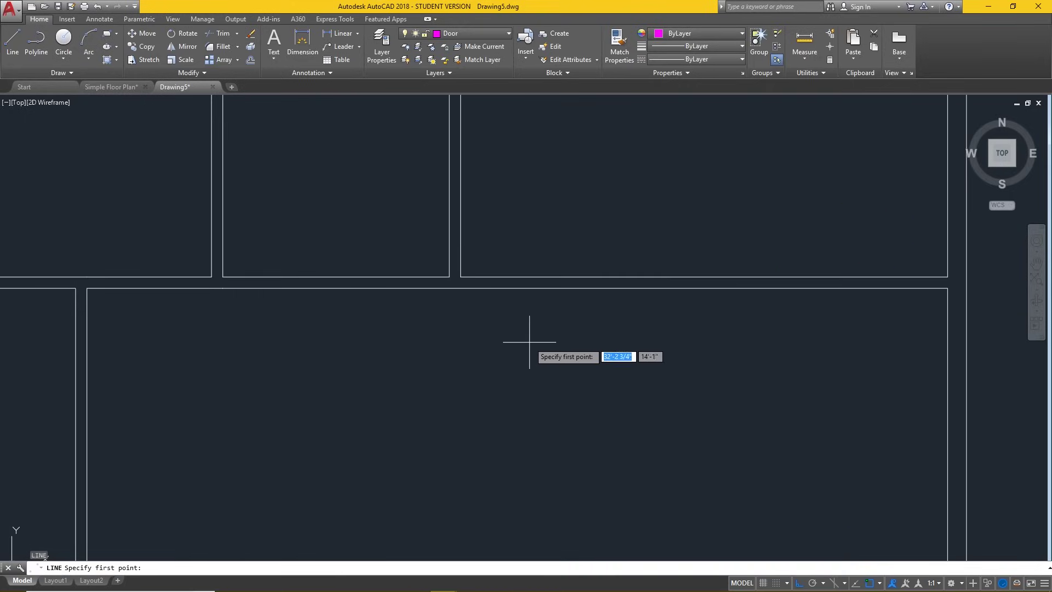
{"action": "left_click", "coordinate": [480, 265]}
{"action": "left_click", "coordinate": [485, 324]}
{"action": "key", "text": "Return"}
{"action": "key", "text": "Return"}
{"action": "left_click", "coordinate": [434, 260]}
{"action": "left_click", "coordinate": [434, 307]}
{"action": "key", "text": "Return"}
{"action": "scroll", "coordinate": [586, 331], "scroll_direction": "down", "scroll_amount": 2}
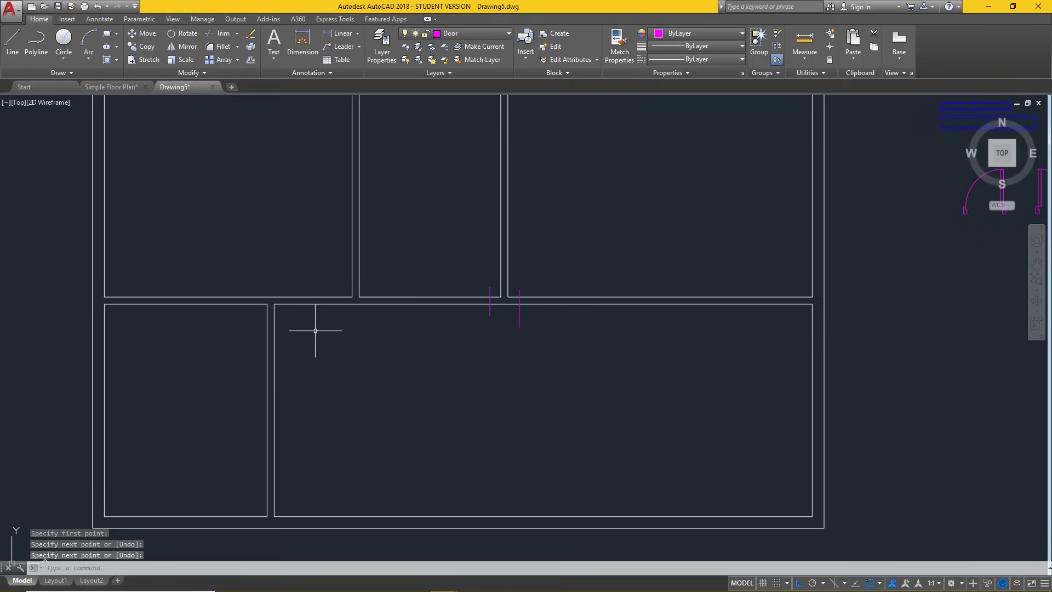
Add three more door markers across the lower wall, left room's wall and bottom outer wall
{"action": "key", "text": "Return"}
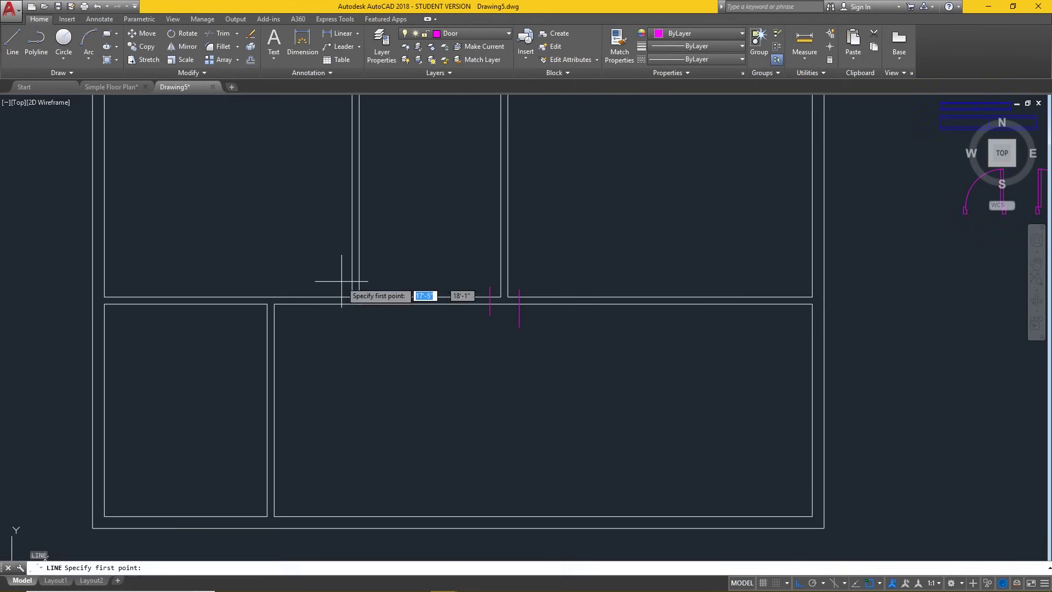
{"action": "left_click", "coordinate": [344, 287]}
{"action": "left_click", "coordinate": [343, 324]}
{"action": "key", "text": "Return"}
{"action": "key", "text": "Return"}
{"action": "left_click", "coordinate": [259, 504]}
{"action": "left_click", "coordinate": [292, 503]}
{"action": "key", "text": "Return"}
{"action": "key", "text": "Return"}
{"action": "left_click", "coordinate": [660, 502]}
{"action": "left_click", "coordinate": [660, 542]}
{"action": "key", "text": "Return"}
{"action": "key", "text": "Return"}
{"action": "key", "text": "Return"}
{"action": "key", "text": "Escape"}
{"action": "scroll", "coordinate": [504, 446], "scroll_direction": "down", "scroll_amount": 2}
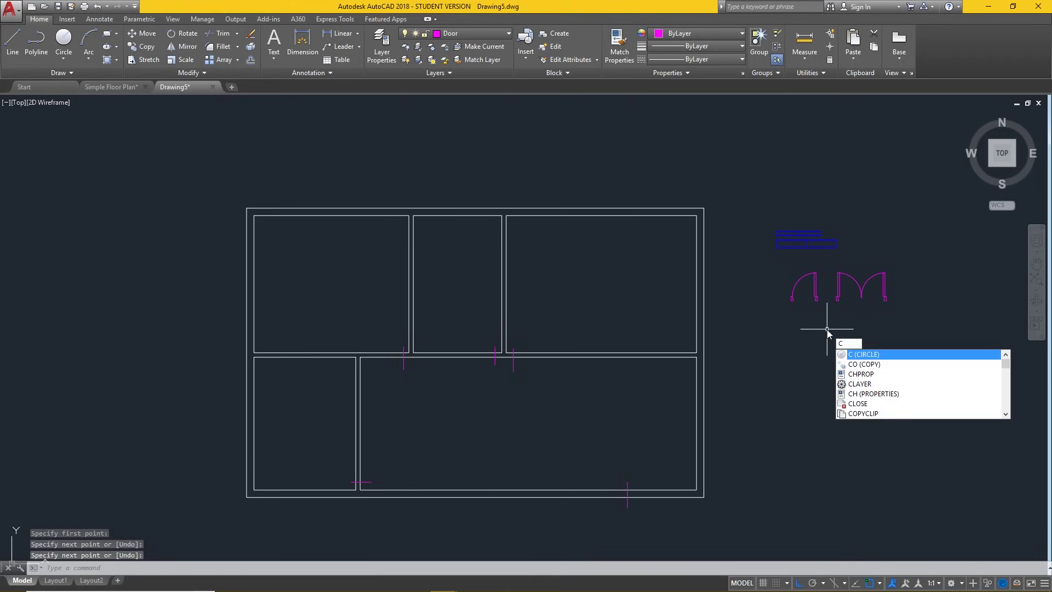
Copy the single door into two openings on the central wall
{"action": "type", "text": "o"}
{"action": "key", "text": "Return"}
{"action": "left_click", "coordinate": [826, 328]}
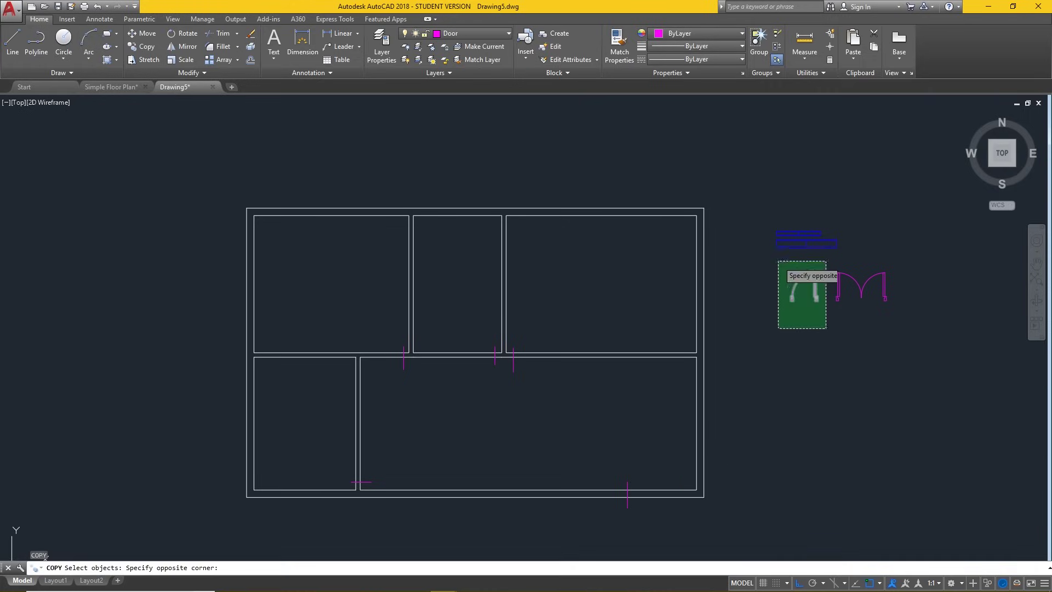
{"action": "left_click", "coordinate": [784, 254]}
{"action": "scroll", "coordinate": [827, 296], "scroll_direction": "up", "scroll_amount": 5}
{"action": "key", "text": "Return"}
{"action": "scroll", "coordinate": [797, 320], "scroll_direction": "down", "scroll_amount": 5}
{"action": "left_click", "coordinate": [797, 319]}
{"action": "scroll", "coordinate": [545, 350], "scroll_direction": "up", "scroll_amount": 4}
{"action": "scroll", "coordinate": [548, 367], "scroll_direction": "up", "scroll_amount": 2}
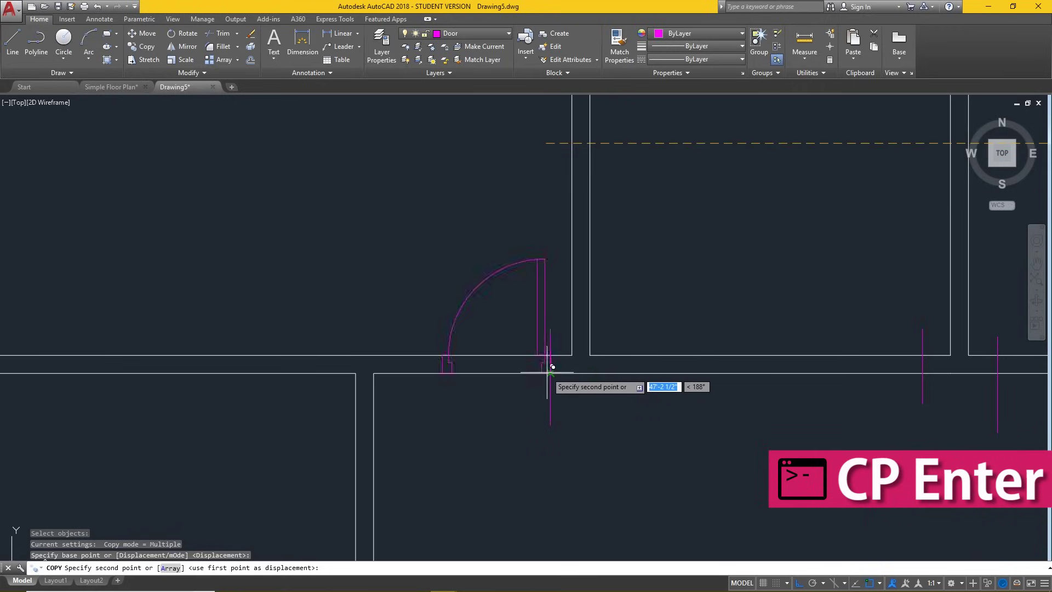
{"action": "left_click", "coordinate": [547, 373]}
{"action": "scroll", "coordinate": [411, 367], "scroll_direction": "down", "scroll_amount": 2}
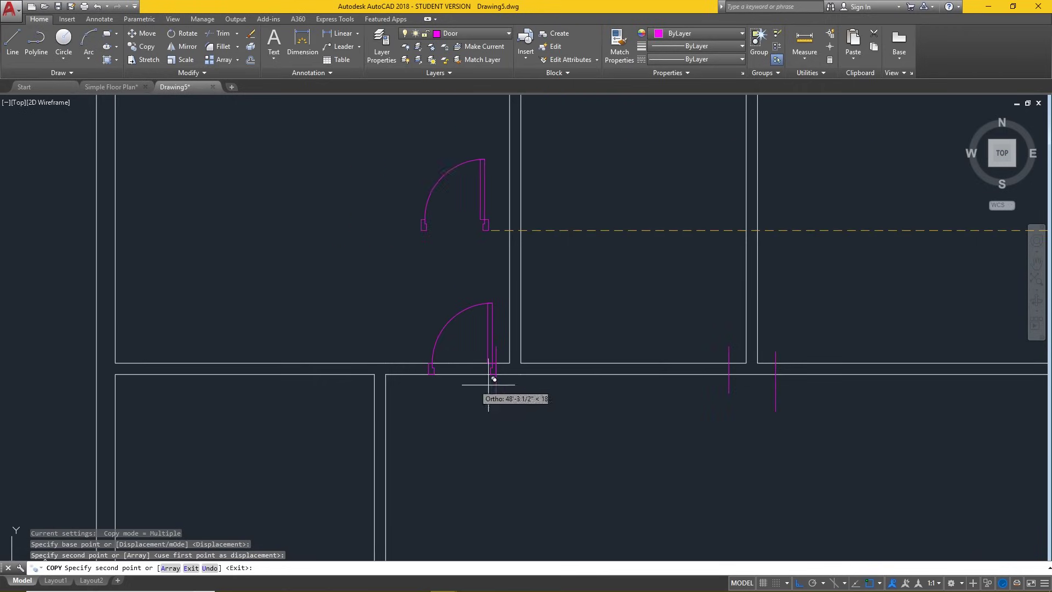
{"action": "left_click", "coordinate": [723, 374]}
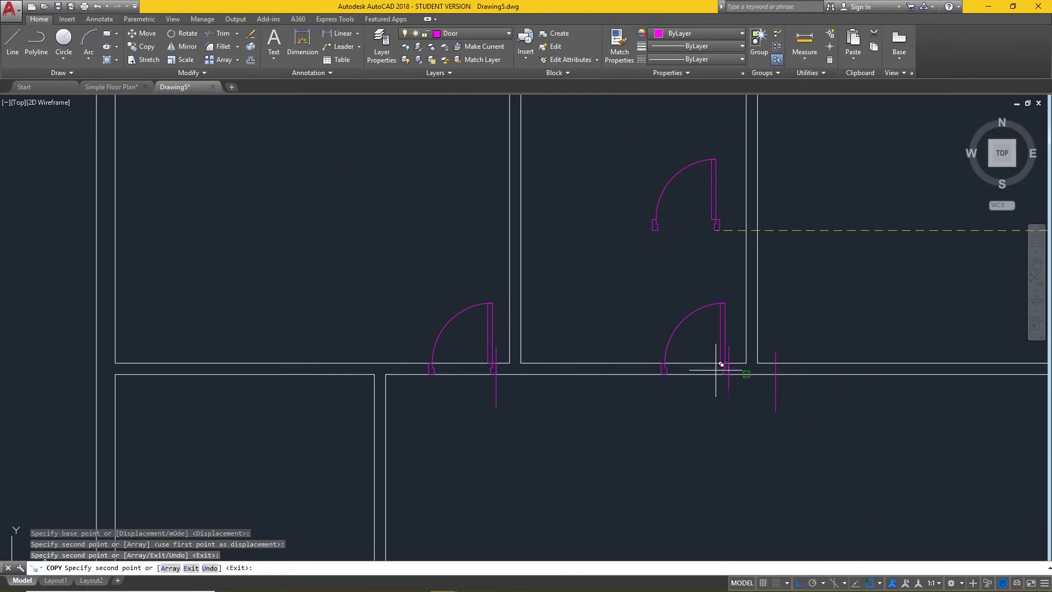
{"action": "scroll", "coordinate": [727, 368], "scroll_direction": "down", "scroll_amount": 3}
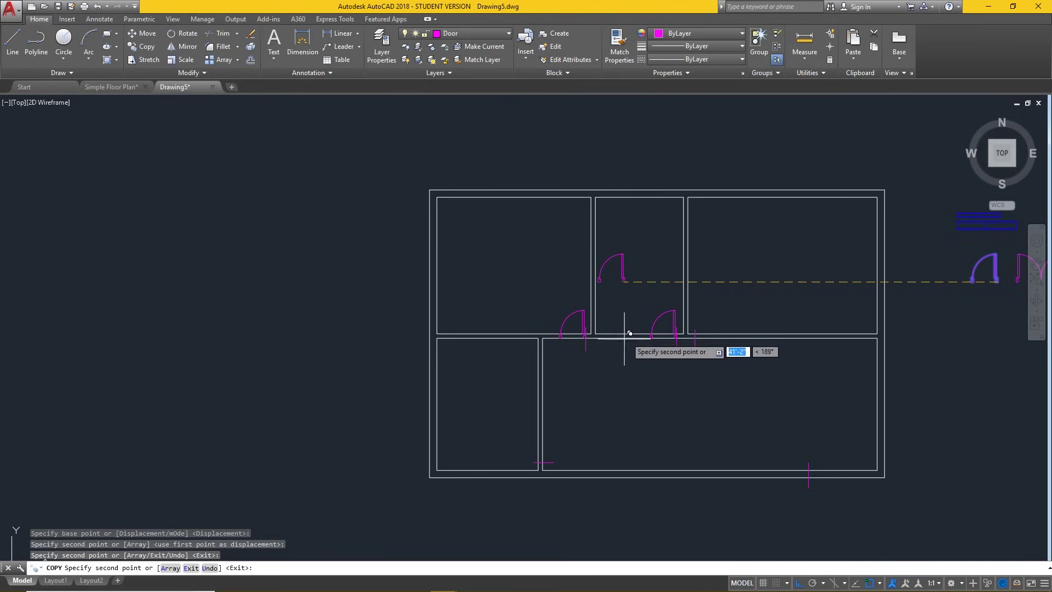
{"action": "key", "text": "Escape"}
Move the double door down below the single door
{"action": "middle_click_drag", "start_coordinate": [761, 395], "coordinate": [423, 405]}
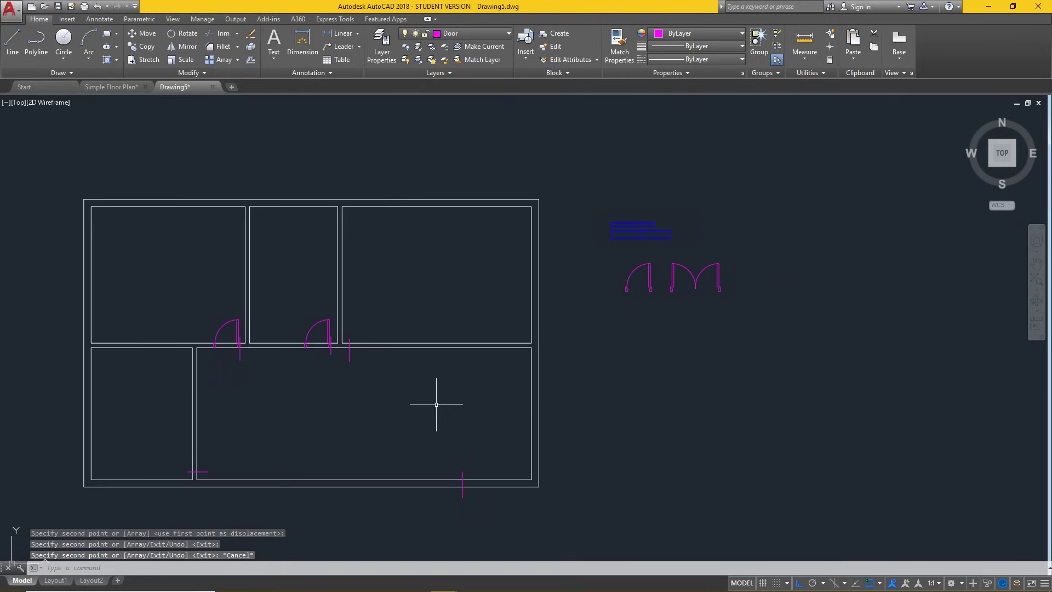
{"action": "scroll", "coordinate": [648, 261], "scroll_direction": "up", "scroll_amount": 2}
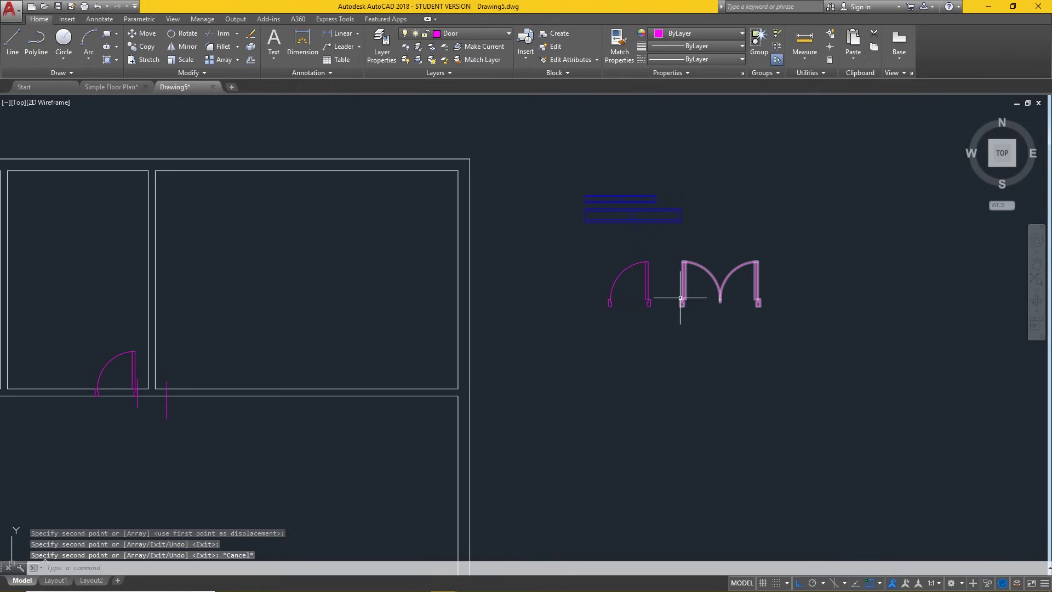
{"action": "left_click", "coordinate": [816, 340]}
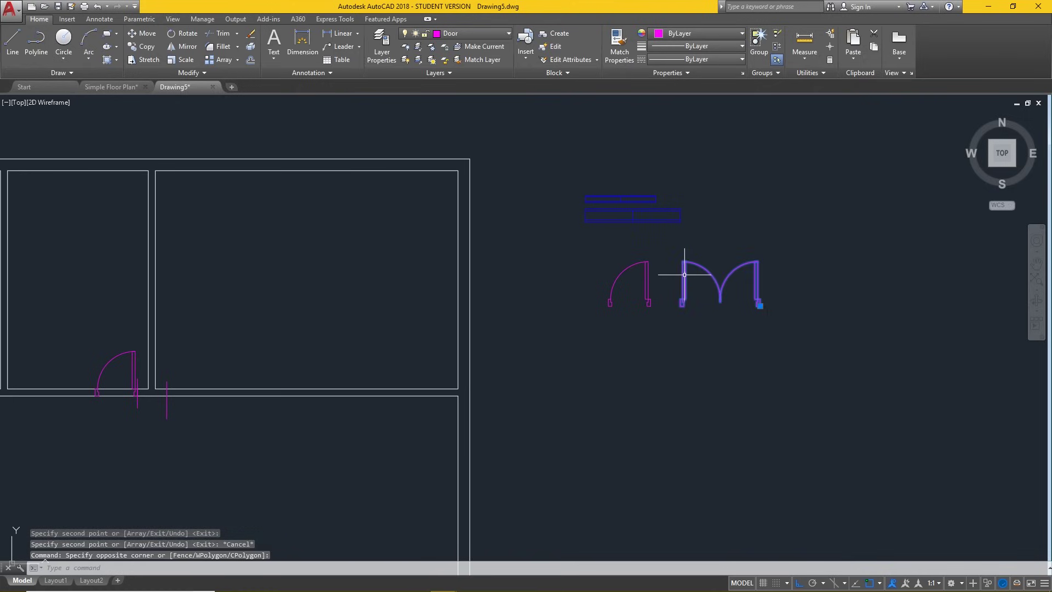
{"action": "left_click_drag", "start_coordinate": [684, 274], "coordinate": [606, 364]}
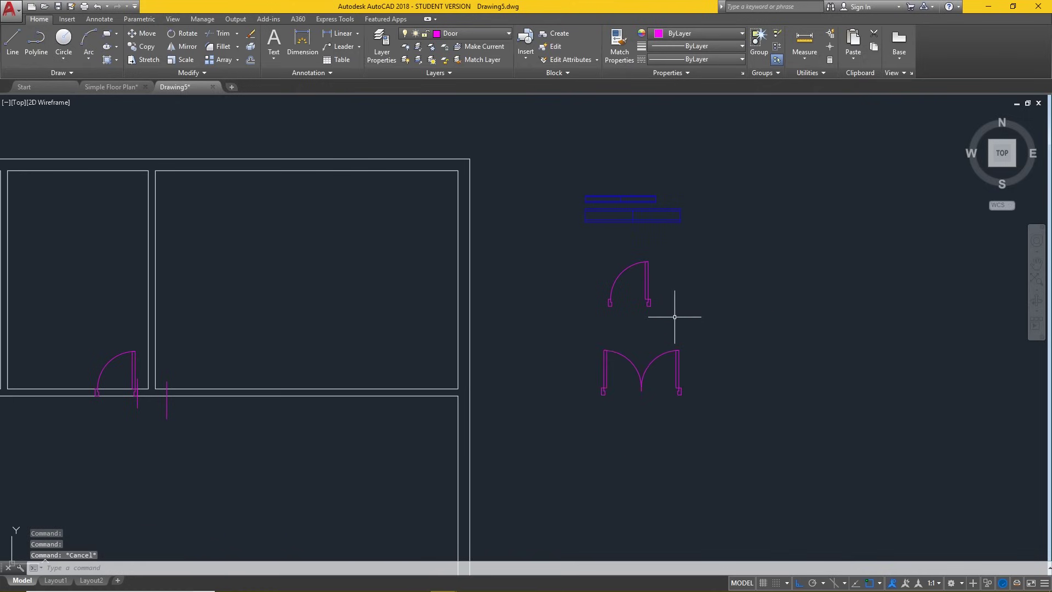
Mirror the single door to swing the other way, erasing the original
{"action": "type", "text": "mi"}
{"action": "key", "text": "Return"}
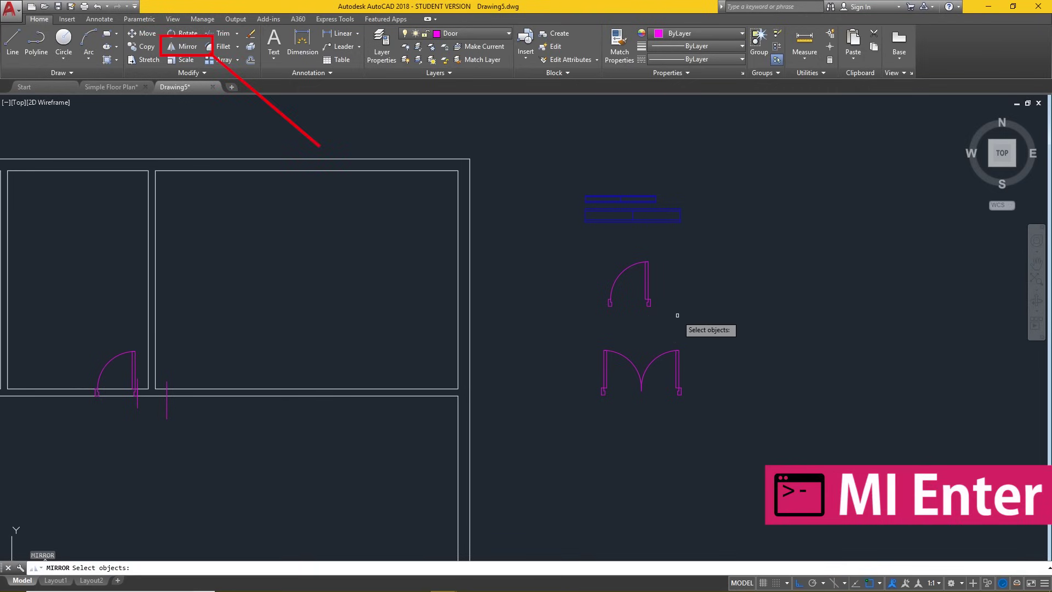
{"action": "left_click", "coordinate": [664, 328]}
{"action": "left_click", "coordinate": [599, 255]}
{"action": "key", "text": "Return"}
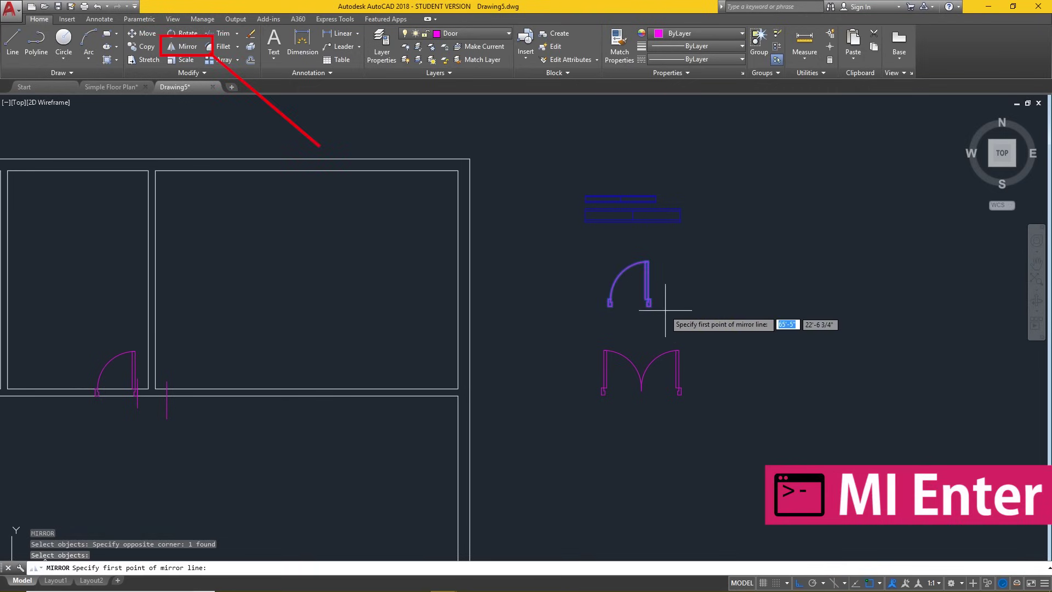
{"action": "left_click", "coordinate": [650, 305]}
{"action": "left_click", "coordinate": [677, 252]}
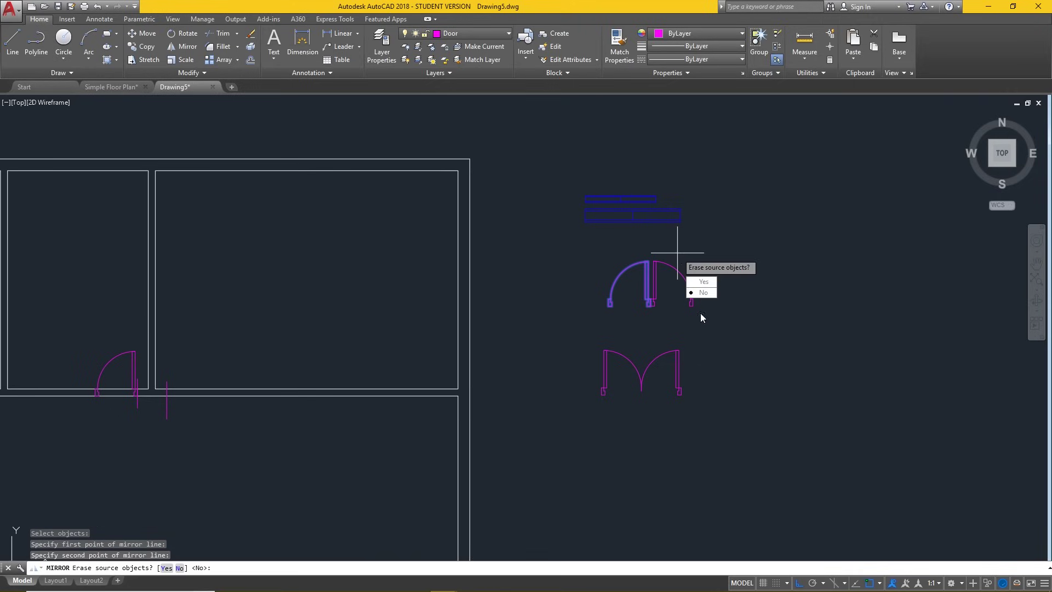
{"action": "type", "text": "Y"}
{"action": "key", "text": "Return"}
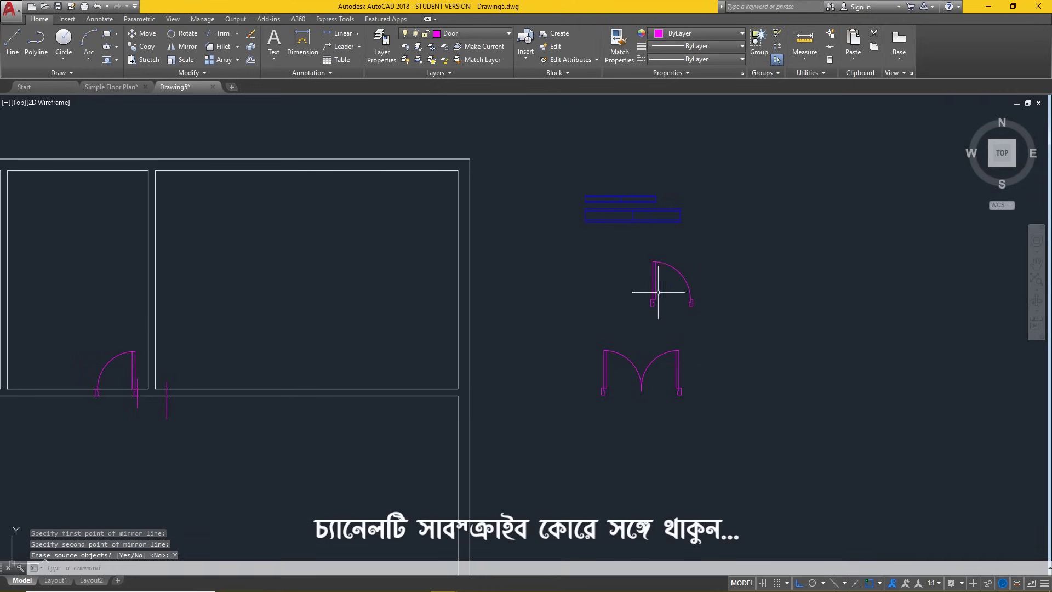
Copy the flipped door into another central-wall opening
{"action": "type", "text": "p"}
{"action": "key", "text": "Return"}
{"action": "left_click", "coordinate": [724, 322]}
{"action": "left_click", "coordinate": [611, 225]}
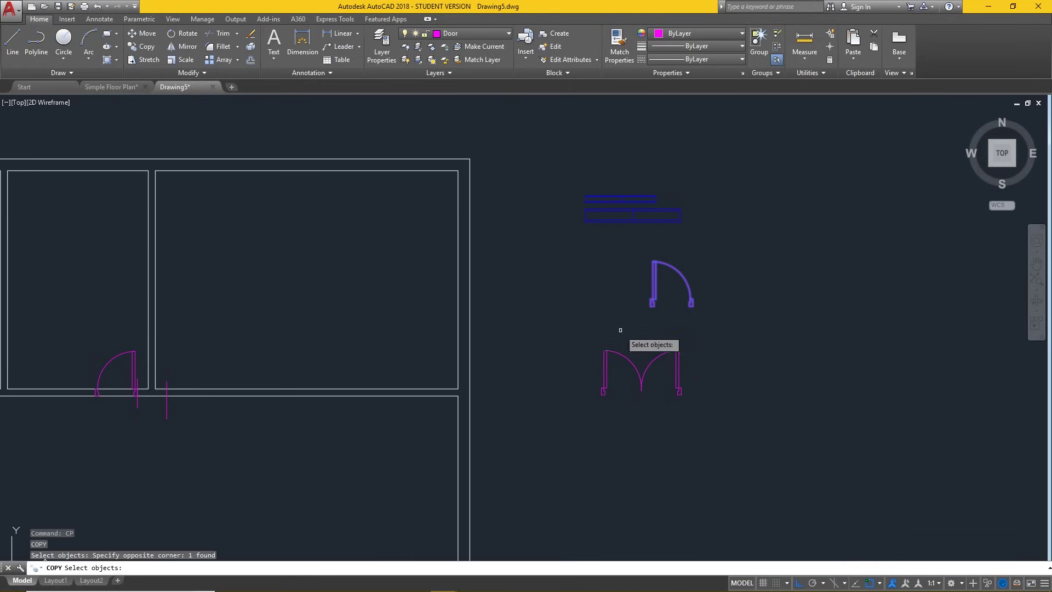
{"action": "key", "text": "Return"}
{"action": "left_click", "coordinate": [651, 303]}
{"action": "scroll", "coordinate": [213, 383], "scroll_direction": "up", "scroll_amount": 4}
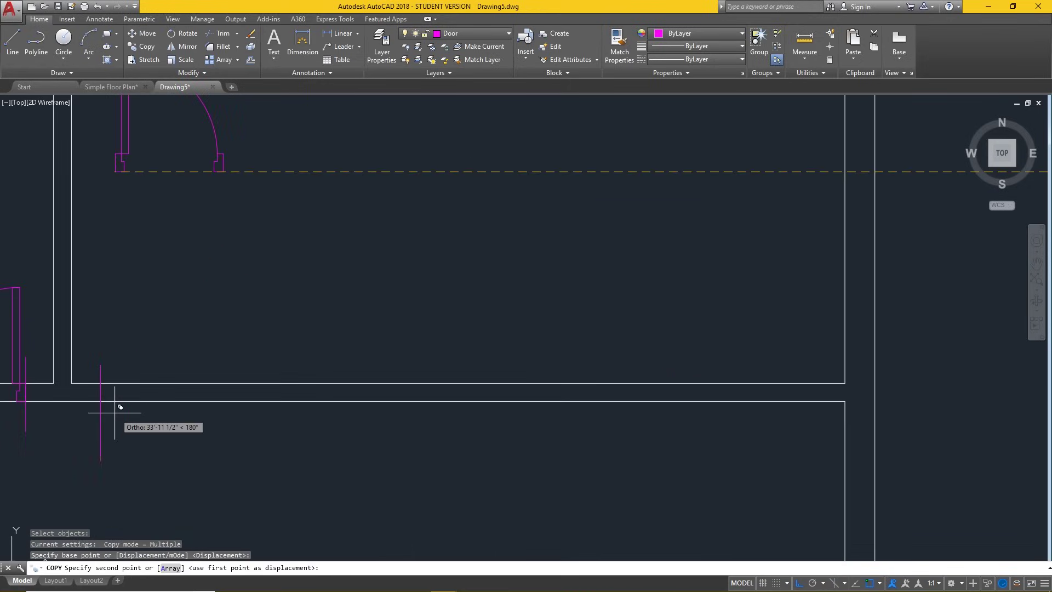
{"action": "left_click", "coordinate": [100, 400]}
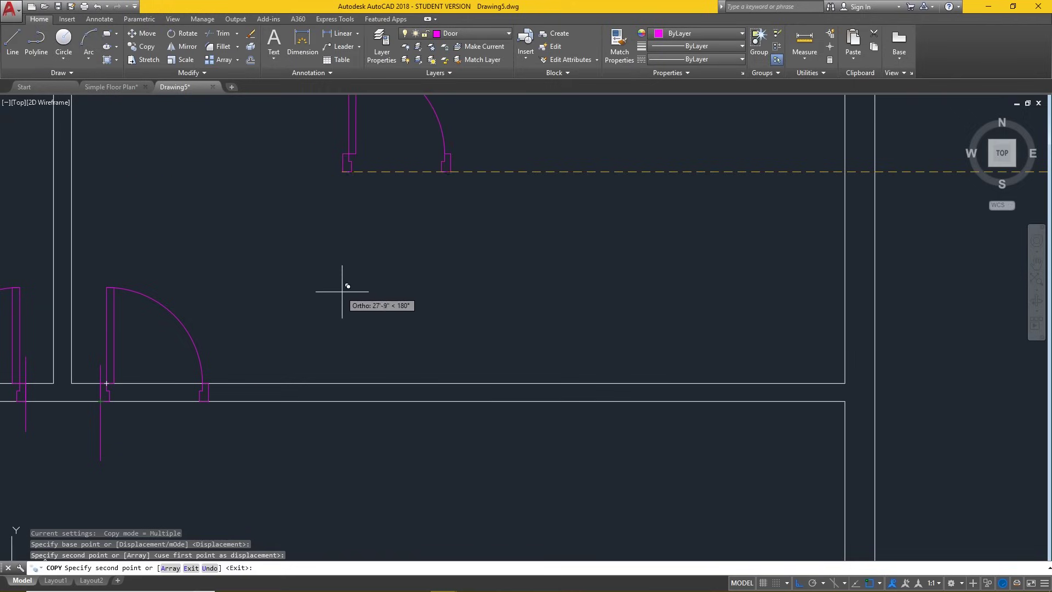
{"action": "key", "text": "Escape"}
{"action": "scroll", "coordinate": [512, 290], "scroll_direction": "down", "scroll_amount": 3}
{"action": "scroll", "coordinate": [524, 304], "scroll_direction": "down", "scroll_amount": 2}
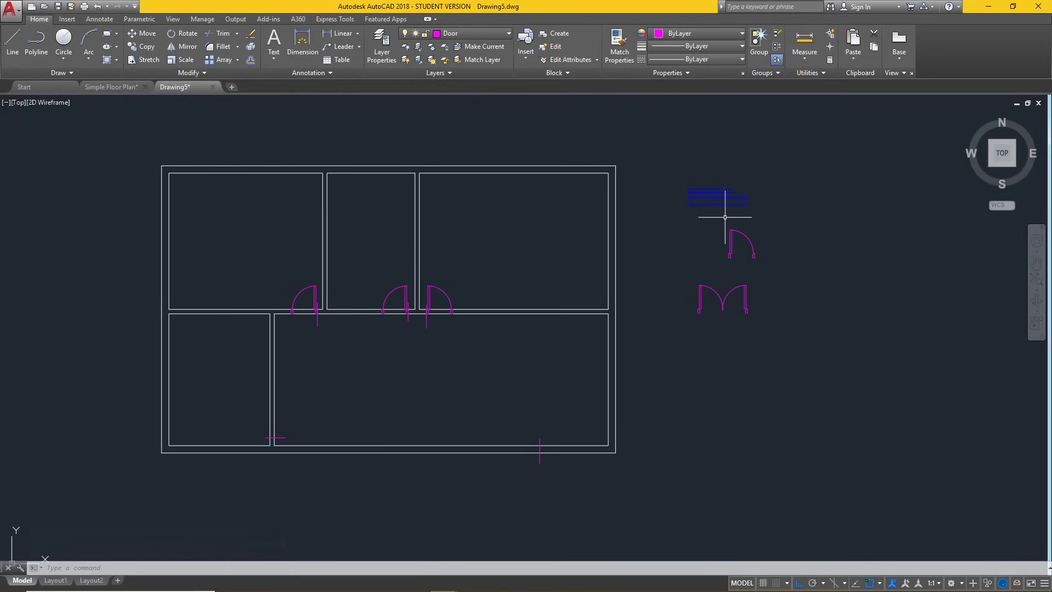
{"action": "left_click", "coordinate": [184, 39]}
Rotate the single door sample a quarter turn so it lies horizontally
{"action": "left_click", "coordinate": [794, 260]}
{"action": "left_click", "coordinate": [707, 219]}
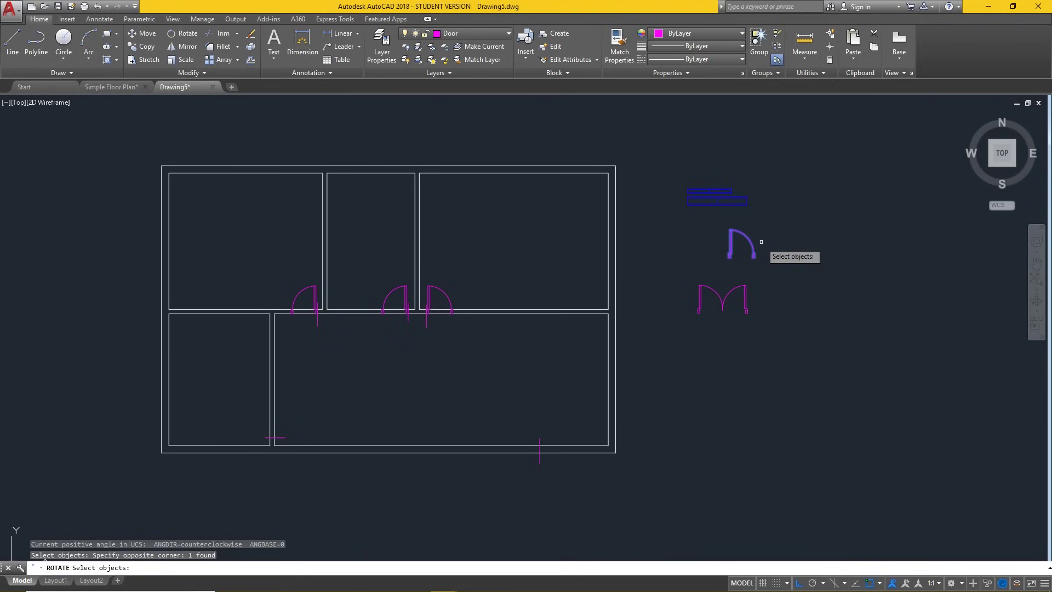
{"action": "key", "text": "Return"}
{"action": "scroll", "coordinate": [729, 243], "scroll_direction": "up", "scroll_amount": 5}
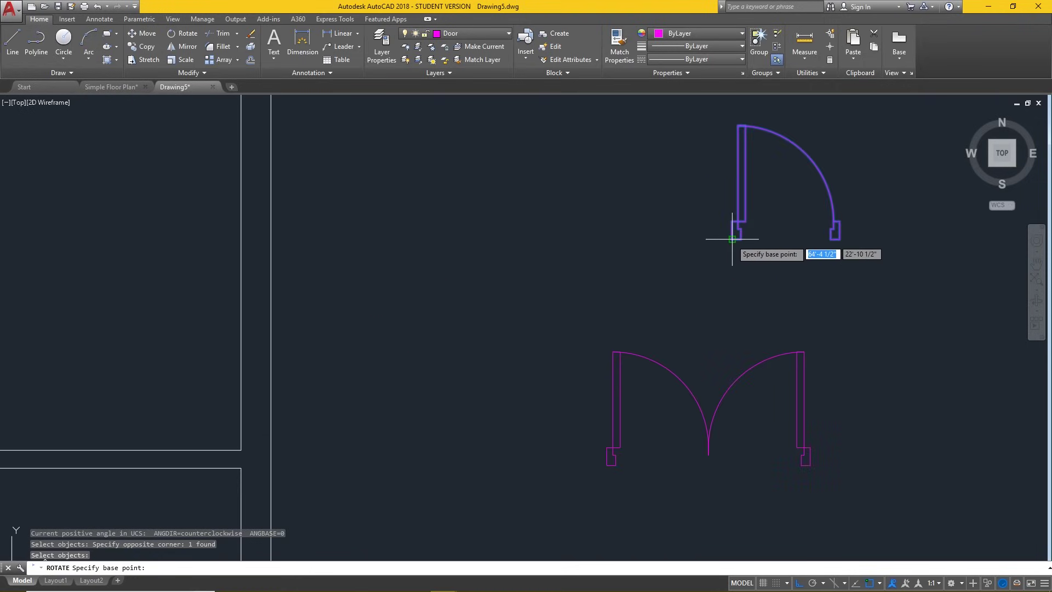
{"action": "left_click", "coordinate": [733, 240]}
{"action": "left_click", "coordinate": [699, 206]}
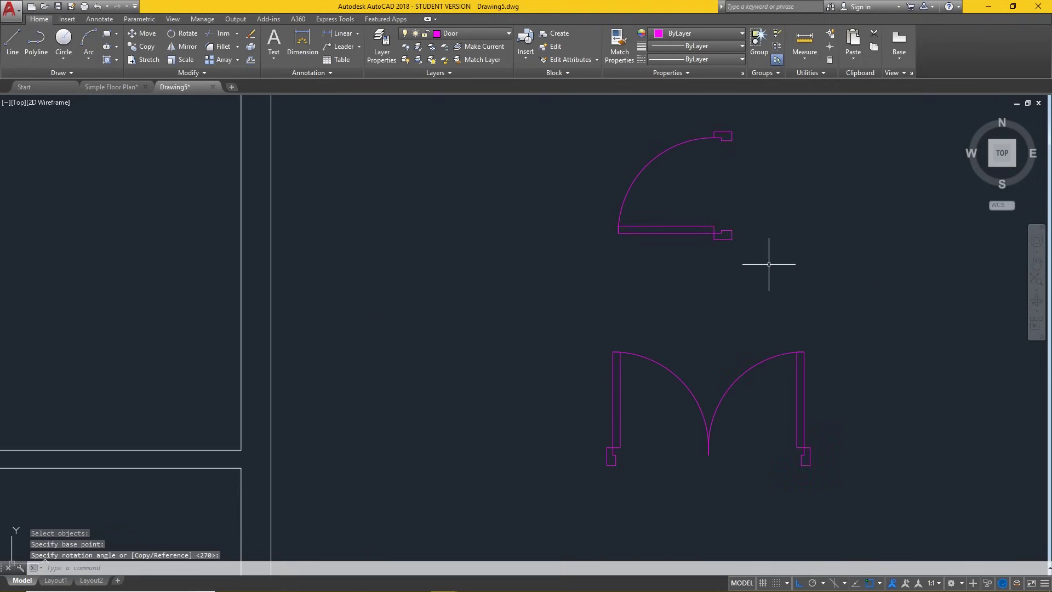
Copy the rotated door onto the lower-left room's wall
{"action": "type", "text": "p"}
{"action": "key", "text": "Return"}
{"action": "scroll", "coordinate": [758, 290], "scroll_direction": "down", "scroll_amount": 2}
{"action": "left_click", "coordinate": [777, 292]}
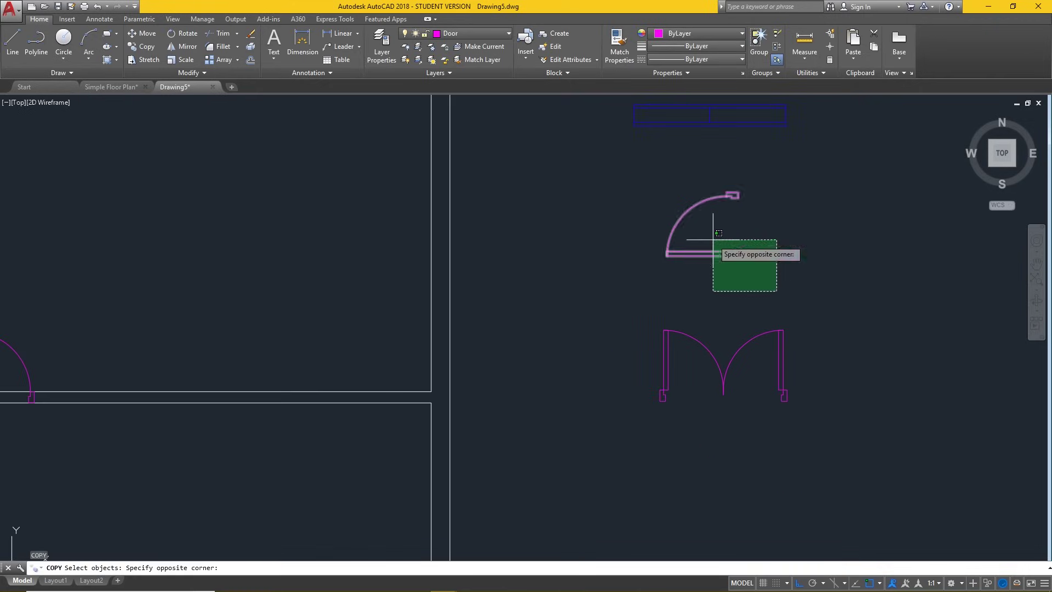
{"action": "left_click", "coordinate": [639, 157]}
{"action": "key", "text": "Return"}
{"action": "left_click", "coordinate": [738, 256]}
{"action": "scroll", "coordinate": [747, 262], "scroll_direction": "down", "scroll_amount": 5}
{"action": "scroll", "coordinate": [486, 384], "scroll_direction": "up", "scroll_amount": 3}
{"action": "scroll", "coordinate": [466, 373], "scroll_direction": "up", "scroll_amount": 3}
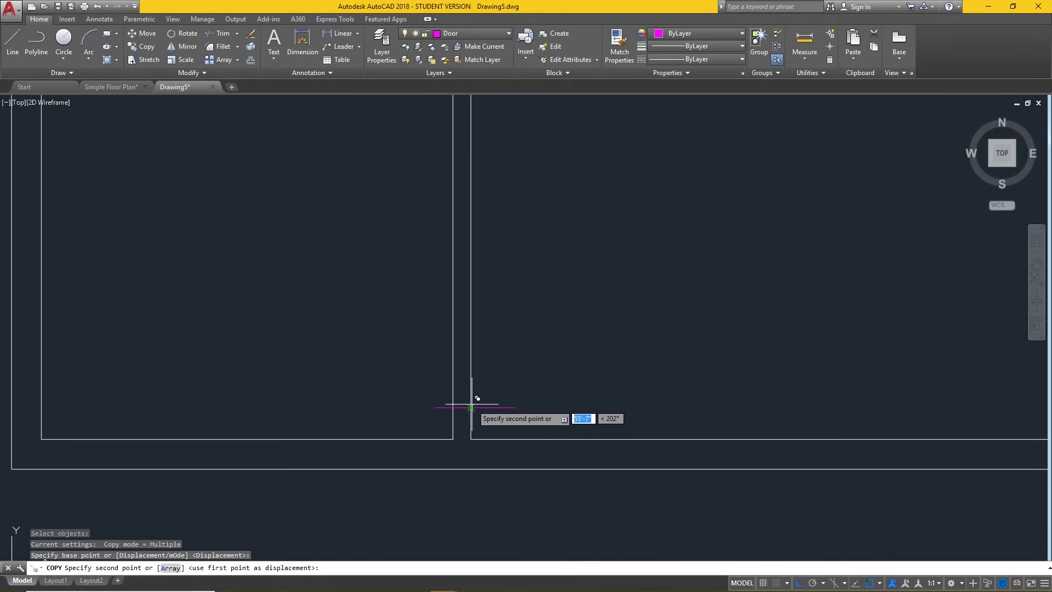
{"action": "left_click", "coordinate": [353, 383]}
{"action": "scroll", "coordinate": [257, 382], "scroll_direction": "down", "scroll_amount": 3}
{"action": "key", "text": "Escape"}
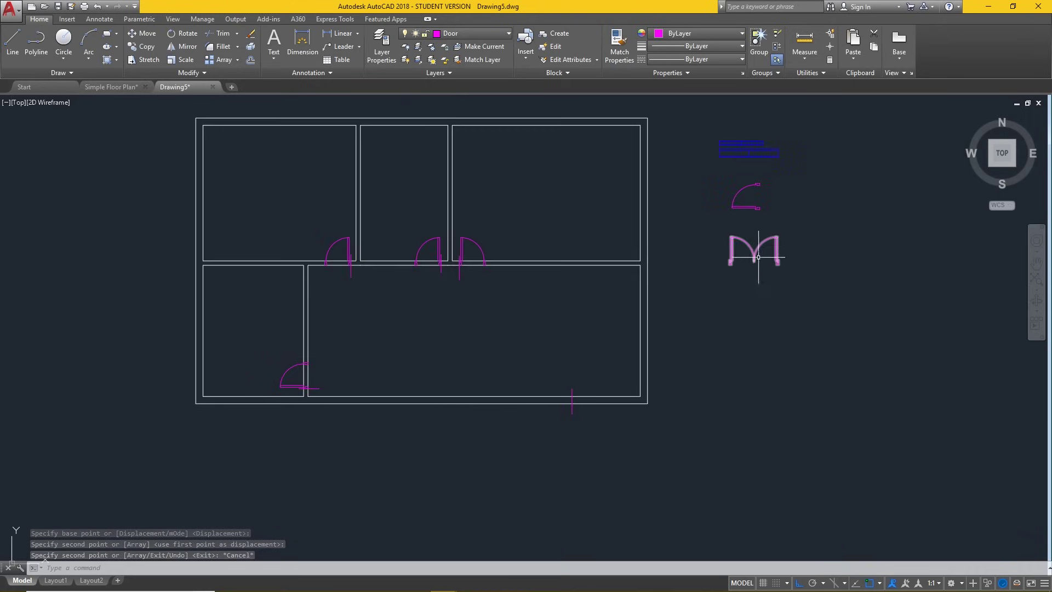
Copy the double door sample into the bottom outer wall
{"action": "type", "text": "vm"}
{"action": "key", "text": "BackSpace"}
{"action": "type", "text": "p"}
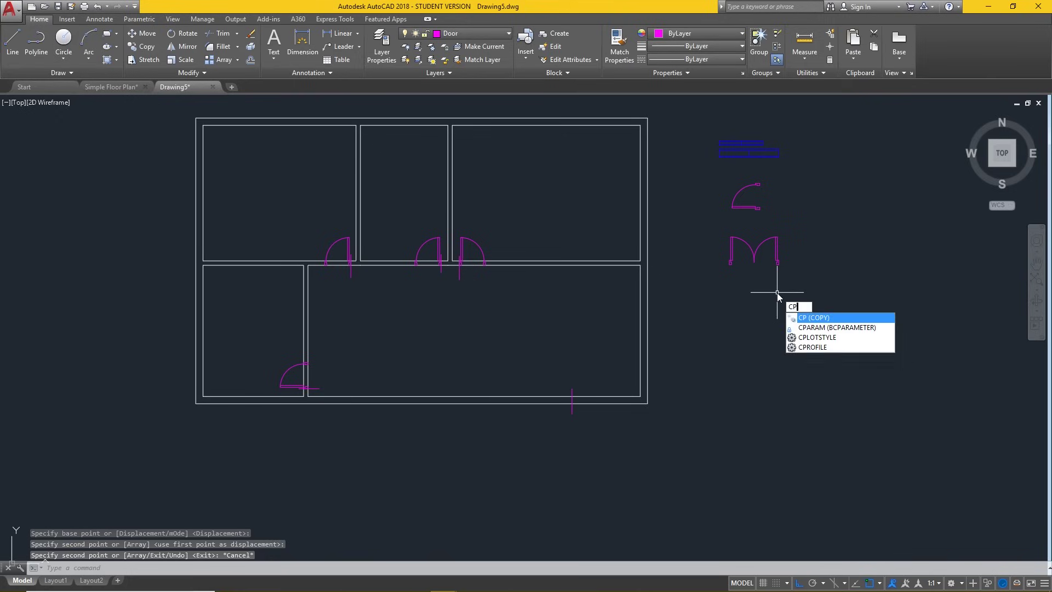
{"action": "key", "text": "Return"}
{"action": "left_click", "coordinate": [803, 312]}
{"action": "left_click", "coordinate": [706, 223]}
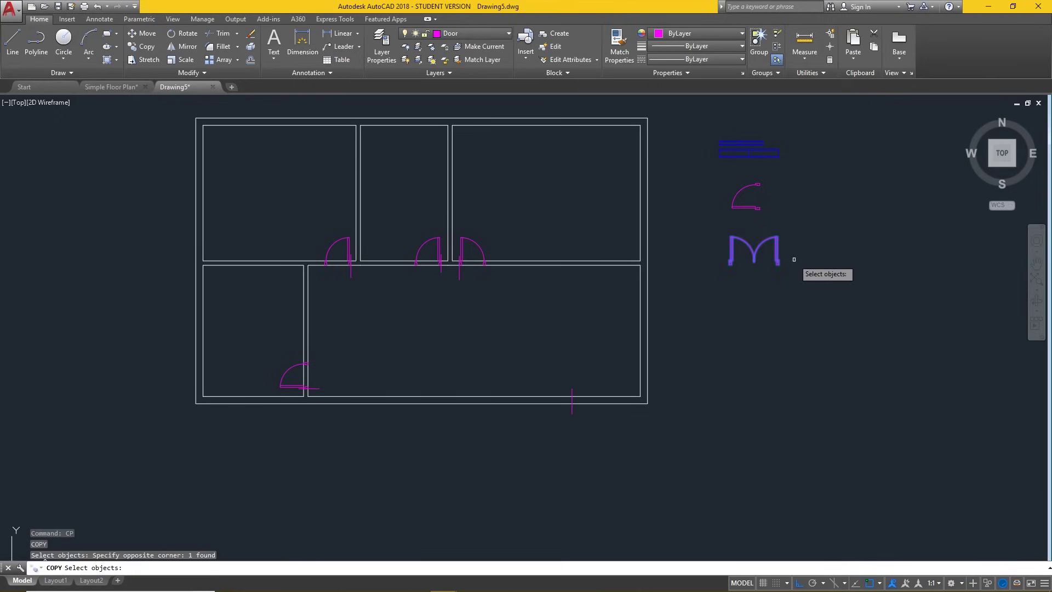
{"action": "scroll", "coordinate": [789, 263], "scroll_direction": "up", "scroll_amount": 5}
{"action": "key", "text": "Return"}
{"action": "left_click", "coordinate": [743, 294]}
{"action": "scroll", "coordinate": [746, 296], "scroll_direction": "down", "scroll_amount": 5}
{"action": "scroll", "coordinate": [520, 448], "scroll_direction": "up", "scroll_amount": 3}
{"action": "scroll", "coordinate": [609, 376], "scroll_direction": "up", "scroll_amount": 5}
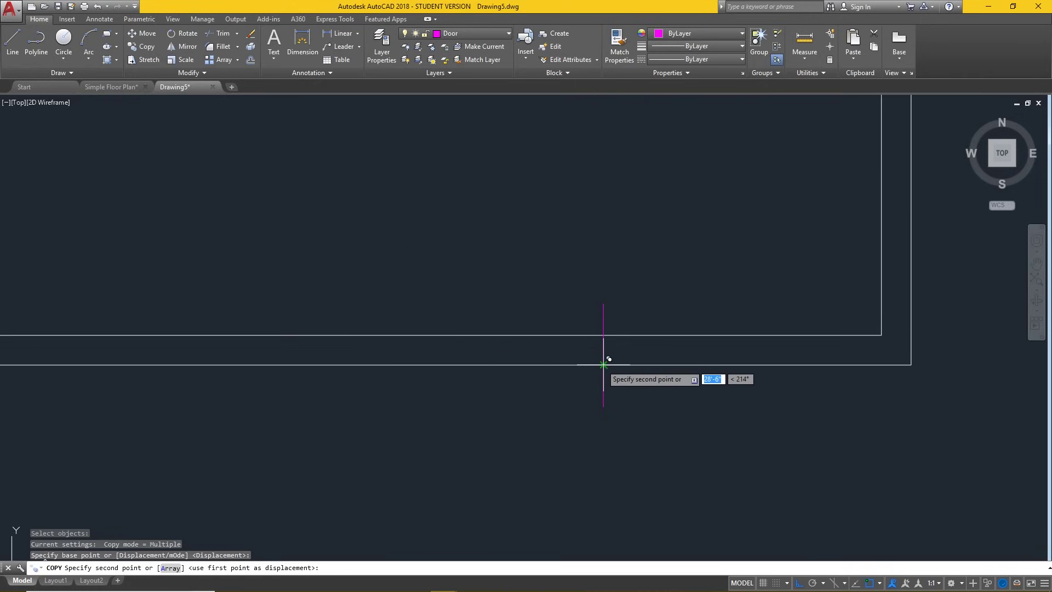
{"action": "left_click", "coordinate": [603, 365]}
{"action": "key", "text": "Escape"}
Erase the leftover marker line, two stray extension lines and the short line at the middle door
{"action": "left_click", "coordinate": [666, 450]}
{"action": "left_click", "coordinate": [583, 388]}
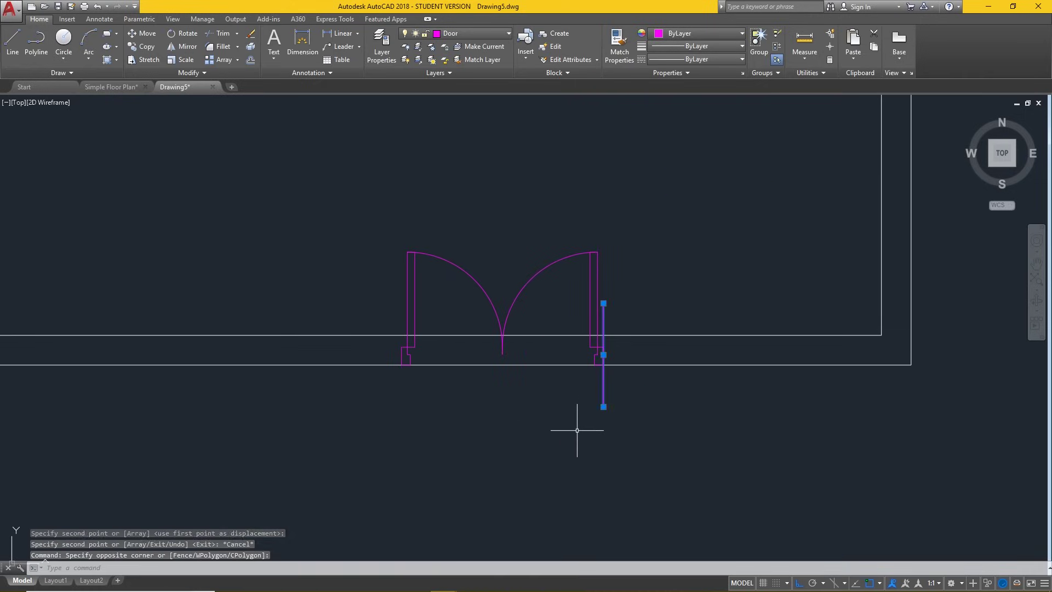
{"action": "key", "text": "Delete"}
{"action": "scroll", "coordinate": [599, 481], "scroll_direction": "down", "scroll_amount": 3}
{"action": "scroll", "coordinate": [590, 469], "scroll_direction": "down", "scroll_amount": 3}
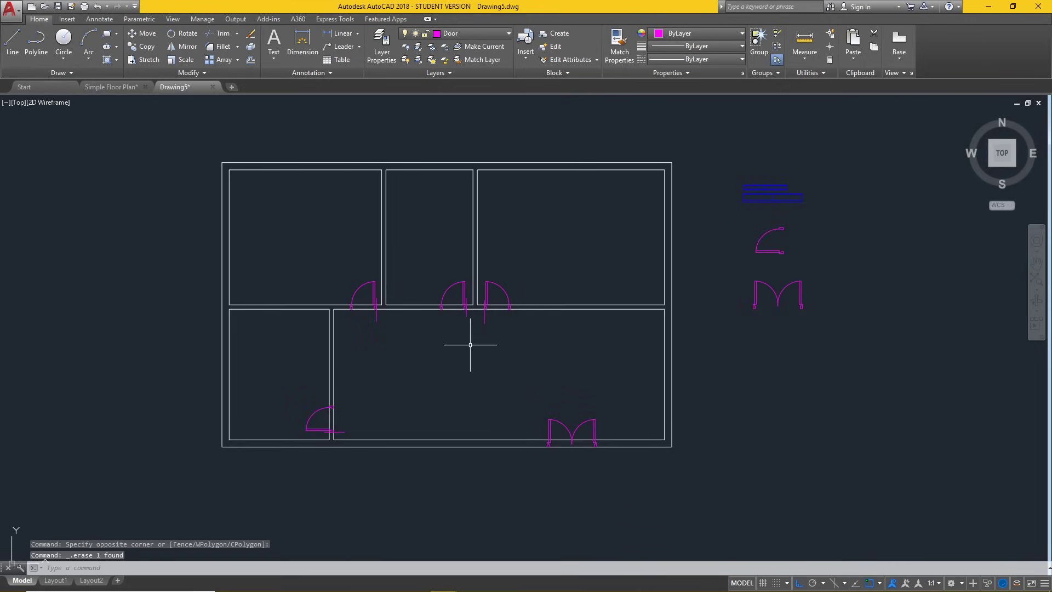
{"action": "left_click", "coordinate": [539, 357]}
{"action": "left_click", "coordinate": [360, 319]}
{"action": "key", "text": "Delete"}
{"action": "left_click", "coordinate": [466, 307]}
{"action": "key", "text": "Delete"}
Start a trim by picking two wall lines as cutting edges, then cancel it
{"action": "left_click", "coordinate": [340, 429]}
{"action": "left_click", "coordinate": [345, 436]}
{"action": "type", "text": "TR"}
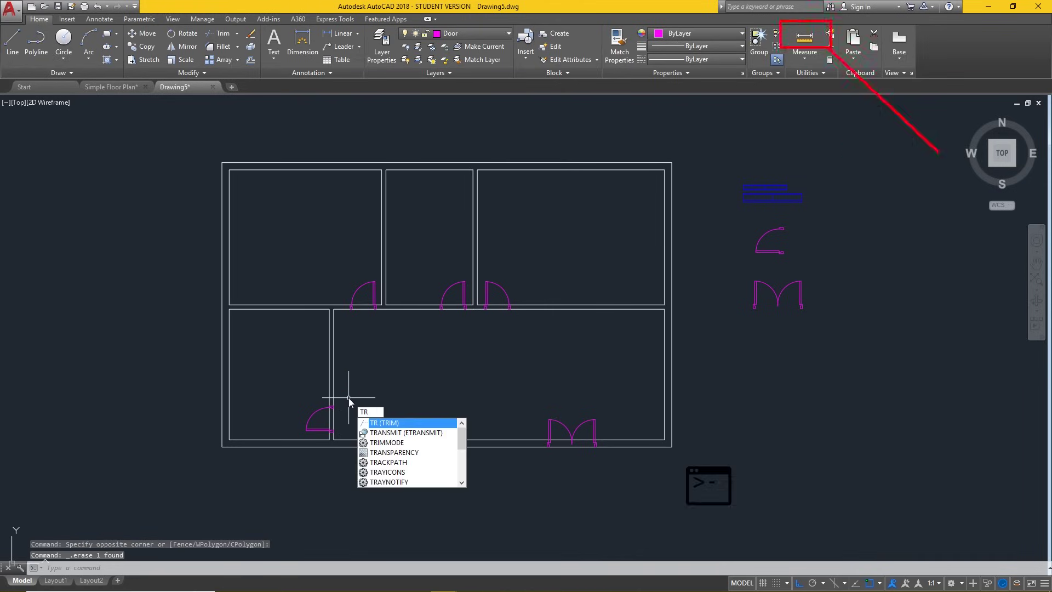
{"action": "key", "text": "Return"}
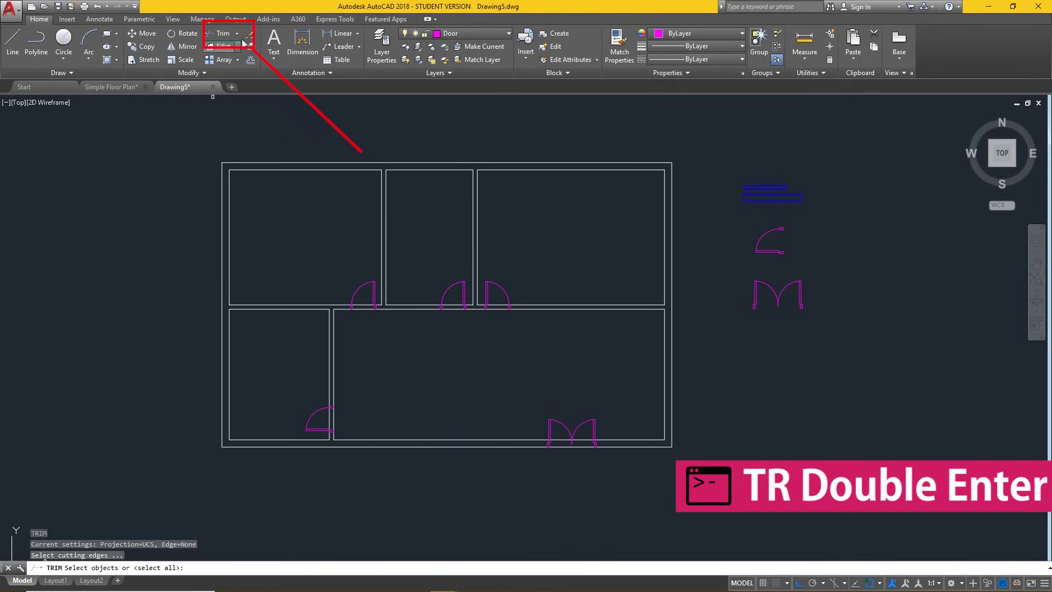
{"action": "scroll", "coordinate": [323, 429], "scroll_direction": "up", "scroll_amount": 6}
{"action": "left_click", "coordinate": [411, 382]}
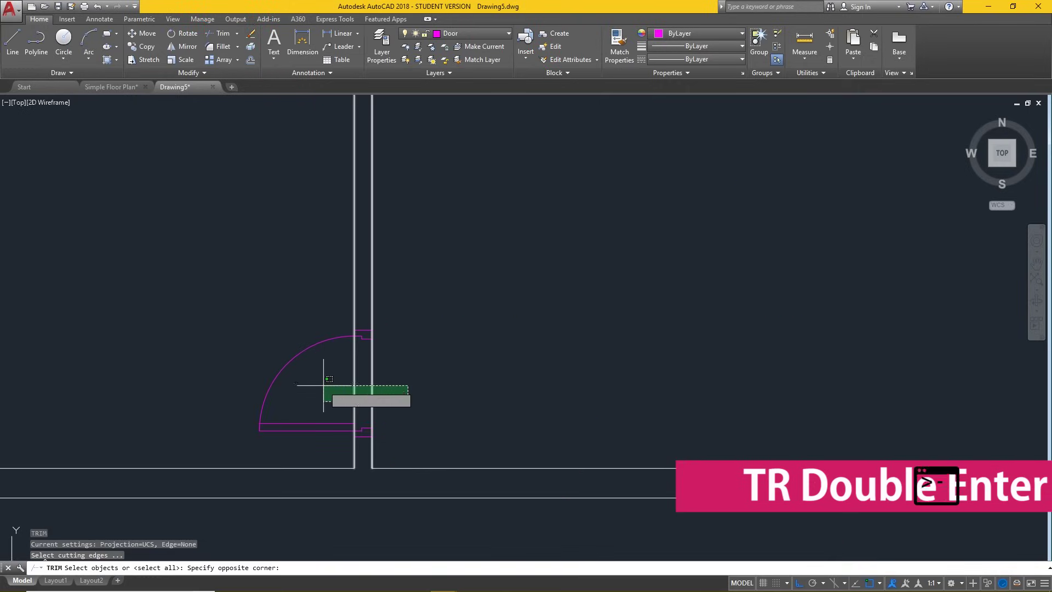
{"action": "left_click", "coordinate": [321, 398]}
{"action": "key", "text": "Escape"}
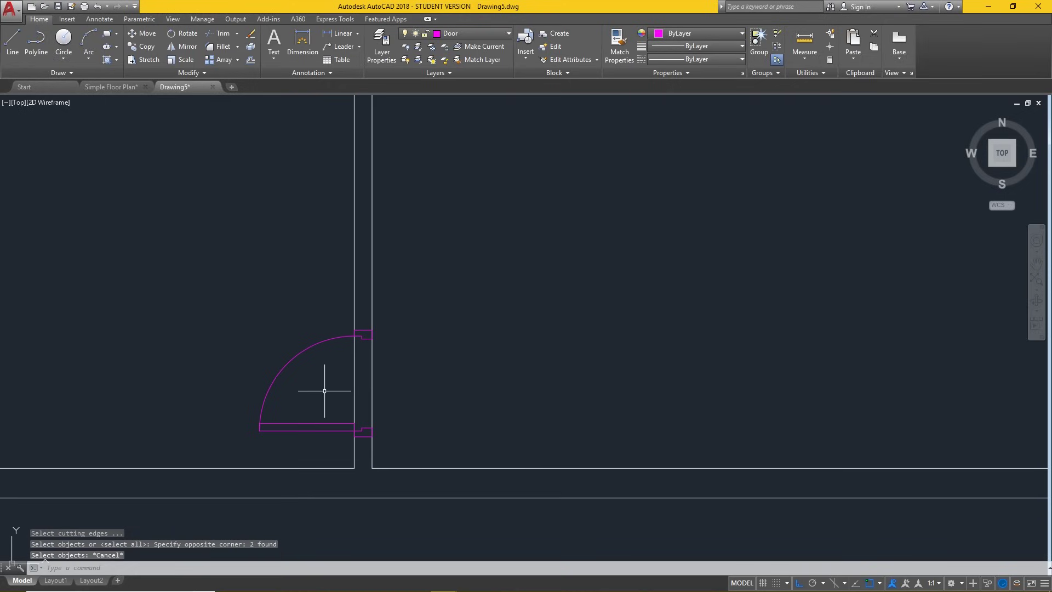
{"action": "type", "text": "tr"}
Trim the wall lines out of every door opening using all edges as boundaries
{"action": "key", "text": "Return"}
{"action": "key", "text": "Return"}
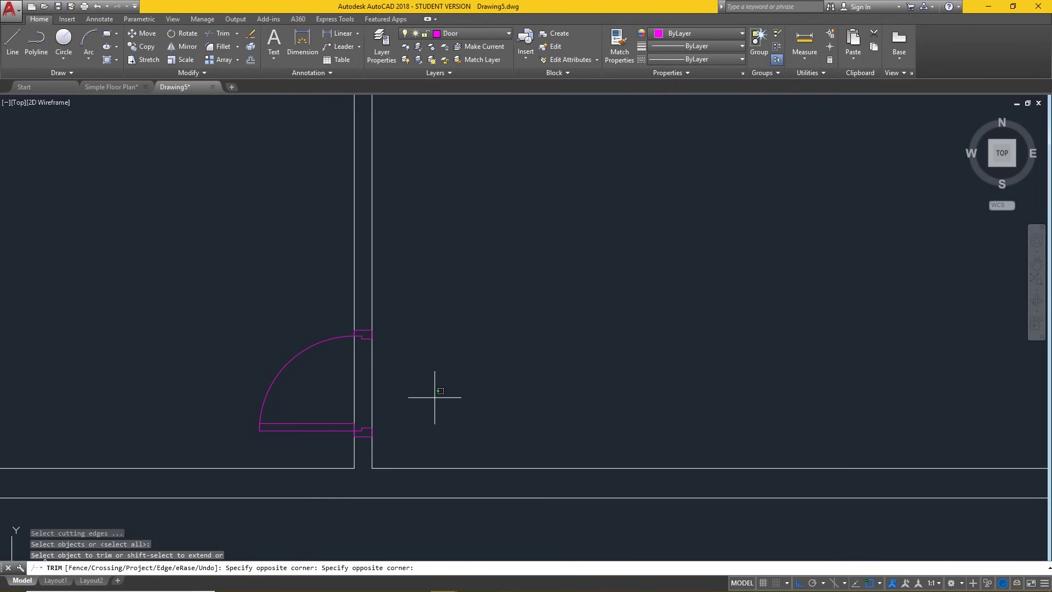
{"action": "scroll", "coordinate": [320, 389], "scroll_direction": "down", "scroll_amount": 3}
{"action": "scroll", "coordinate": [320, 389], "scroll_direction": "down", "scroll_amount": 4}
{"action": "scroll", "coordinate": [313, 279], "scroll_direction": "up", "scroll_amount": 6}
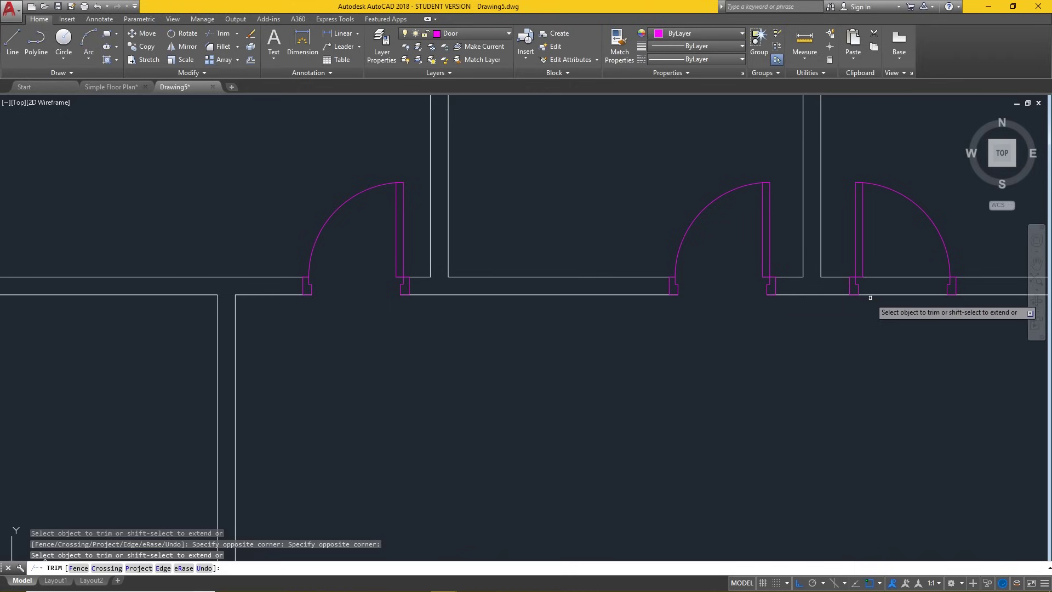
{"action": "scroll", "coordinate": [712, 542], "scroll_direction": "up", "scroll_amount": 4}
{"action": "scroll", "coordinate": [712, 542], "scroll_direction": "up", "scroll_amount": 2}
{"action": "scroll", "coordinate": [685, 449], "scroll_direction": "down", "scroll_amount": 3}
{"action": "scroll", "coordinate": [617, 339], "scroll_direction": "down", "scroll_amount": 4}
{"action": "key", "text": "Escape"}
Delete the two spare door samples beside the plan
{"action": "scroll", "coordinate": [689, 319], "scroll_direction": "up", "scroll_amount": 4}
{"action": "scroll", "coordinate": [705, 345], "scroll_direction": "up", "scroll_amount": 1}
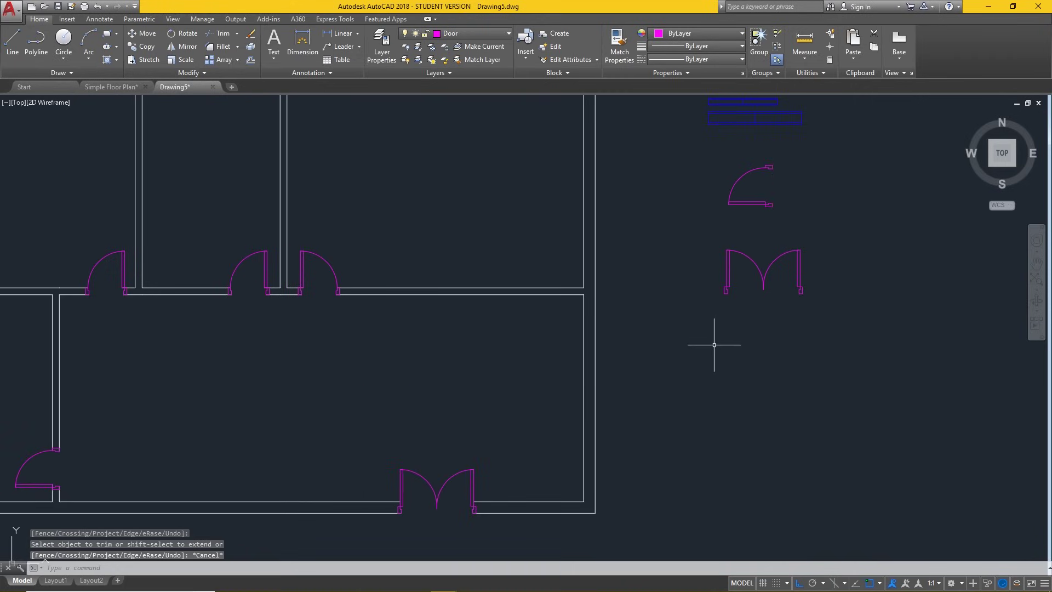
{"action": "scroll", "coordinate": [778, 364], "scroll_direction": "down", "scroll_amount": 5}
{"action": "left_click", "coordinate": [795, 370]}
{"action": "left_click", "coordinate": [694, 228]}
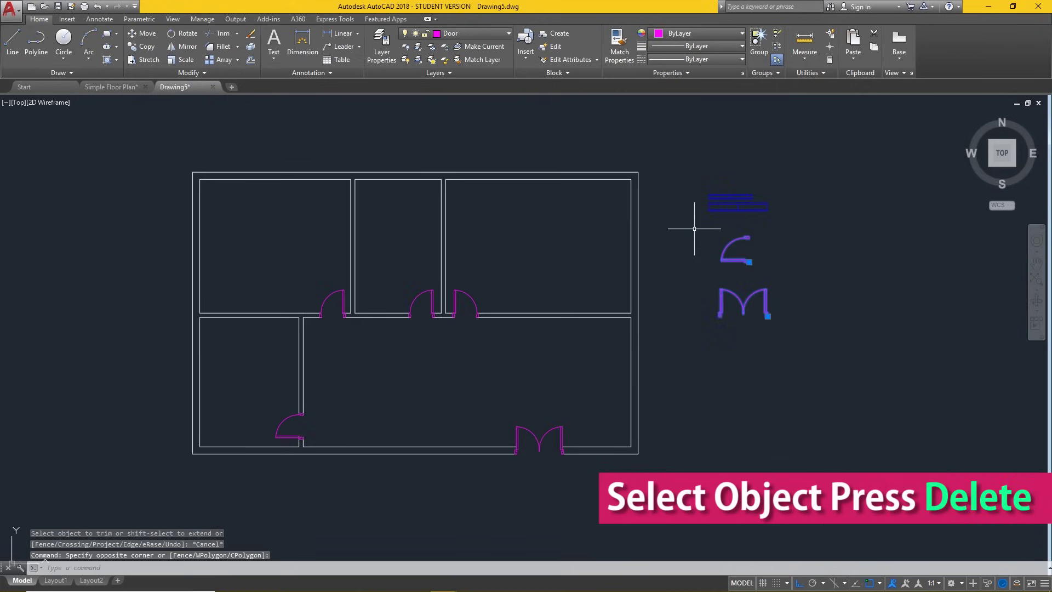
{"action": "key", "text": "Delete"}
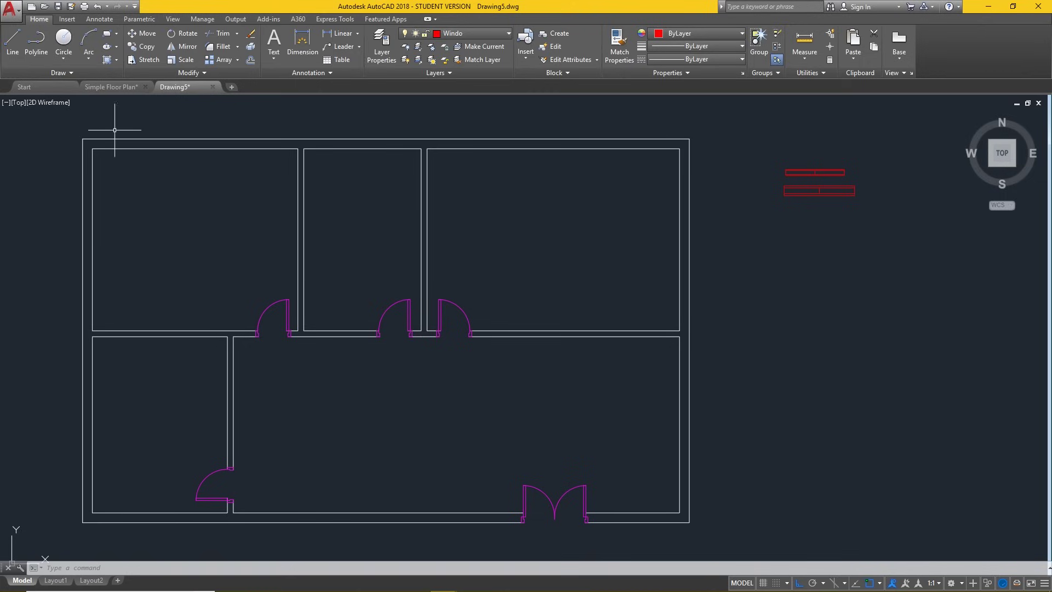
{"action": "type", "text": "C"}
{"action": "type", "text": "P"}
Copy the lower red window sample into the upper-right room's top wall
{"action": "key", "text": "Return"}
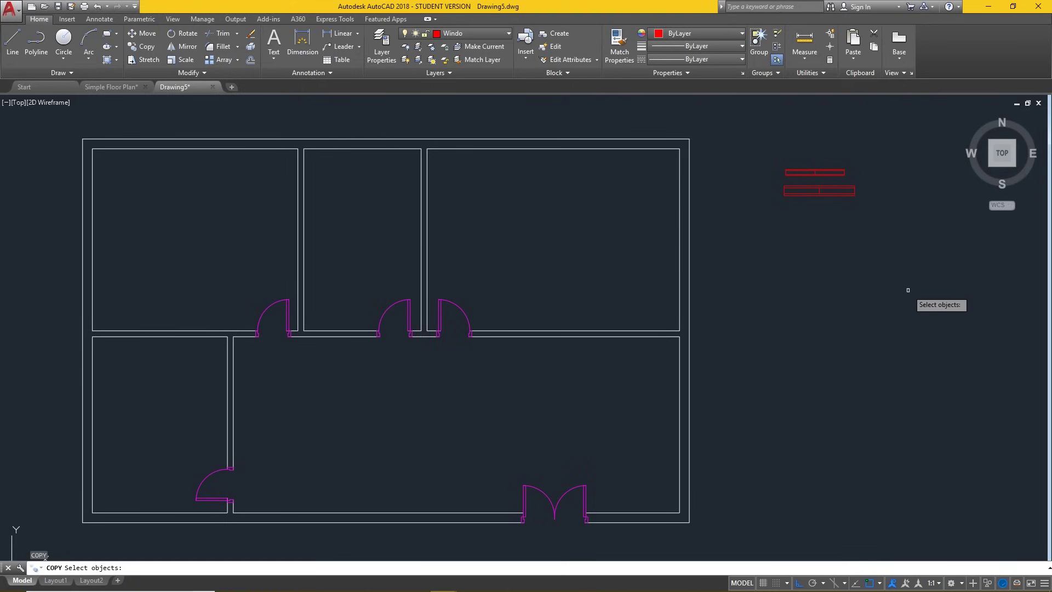
{"action": "left_click", "coordinate": [911, 291]}
{"action": "left_click", "coordinate": [738, 194]}
{"action": "key", "text": "Return"}
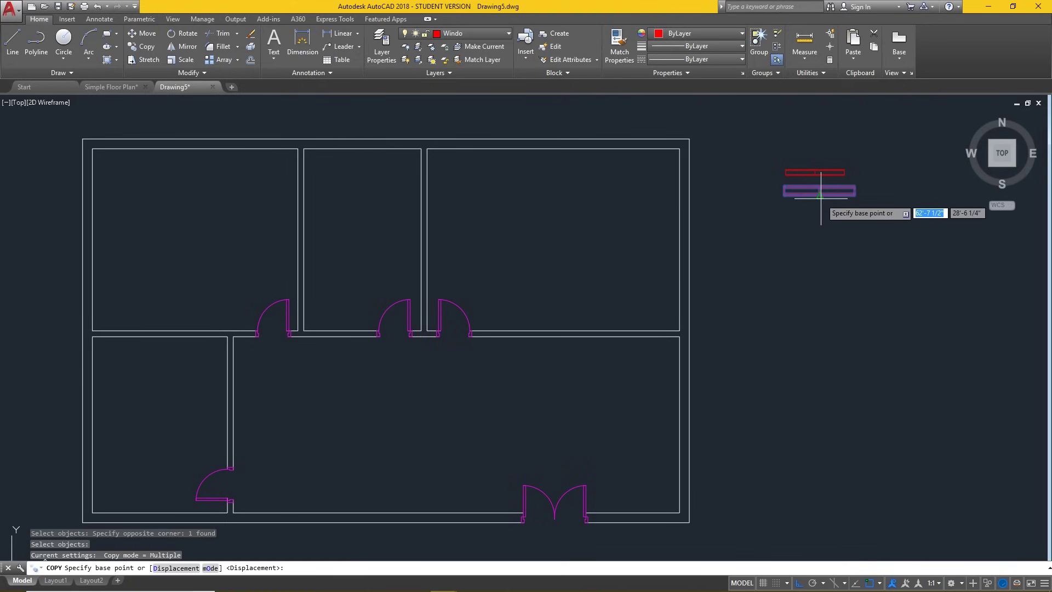
{"action": "left_click", "coordinate": [819, 195]}
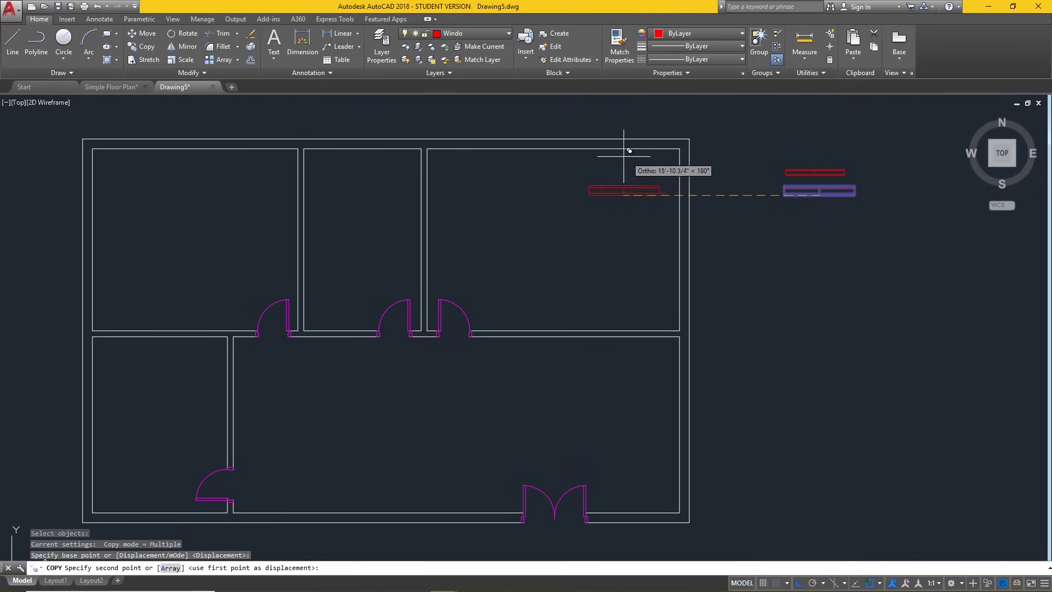
{"action": "scroll", "coordinate": [555, 125], "scroll_direction": "up", "scroll_amount": 2}
{"action": "scroll", "coordinate": [555, 126], "scroll_direction": "up", "scroll_amount": 3}
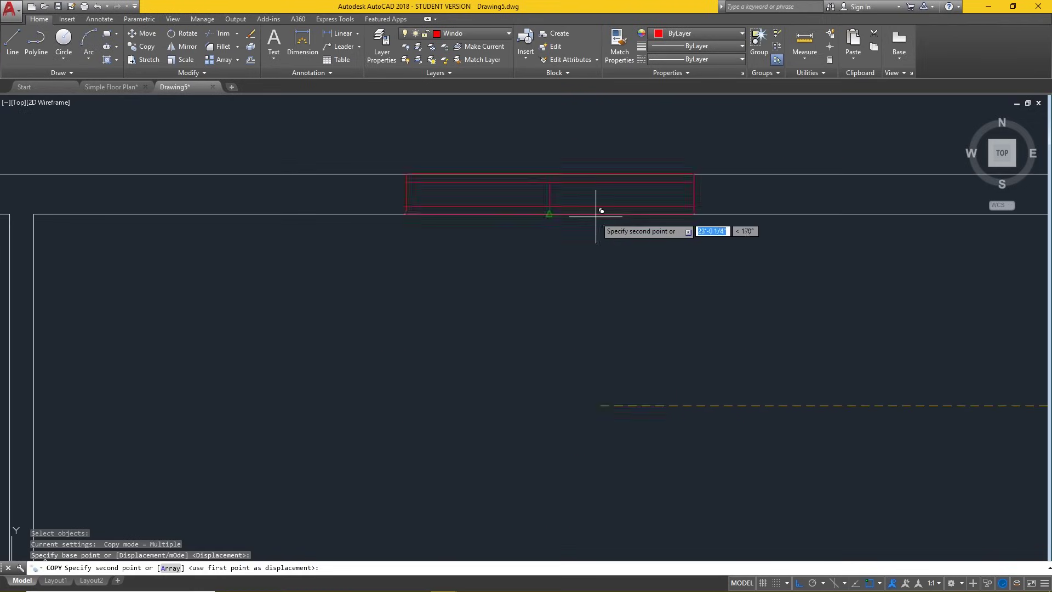
{"action": "left_click", "coordinate": [555, 400]}
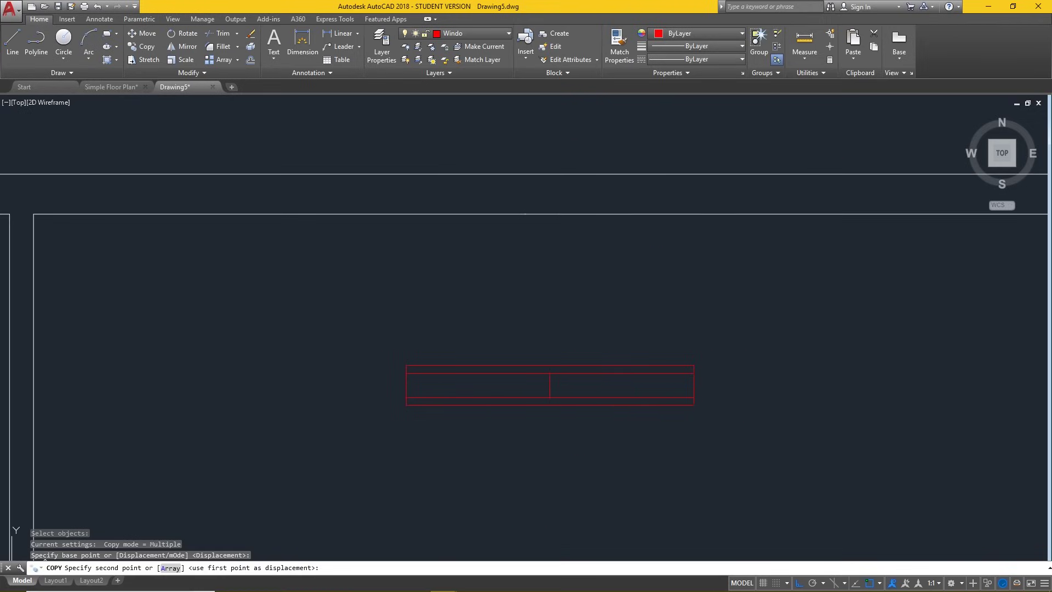
Place more window copies in the upper-left room's top wall and the large room's bottom wall
{"action": "scroll", "coordinate": [564, 230], "scroll_direction": "down", "scroll_amount": 5}
{"action": "left_click", "coordinate": [556, 230]}
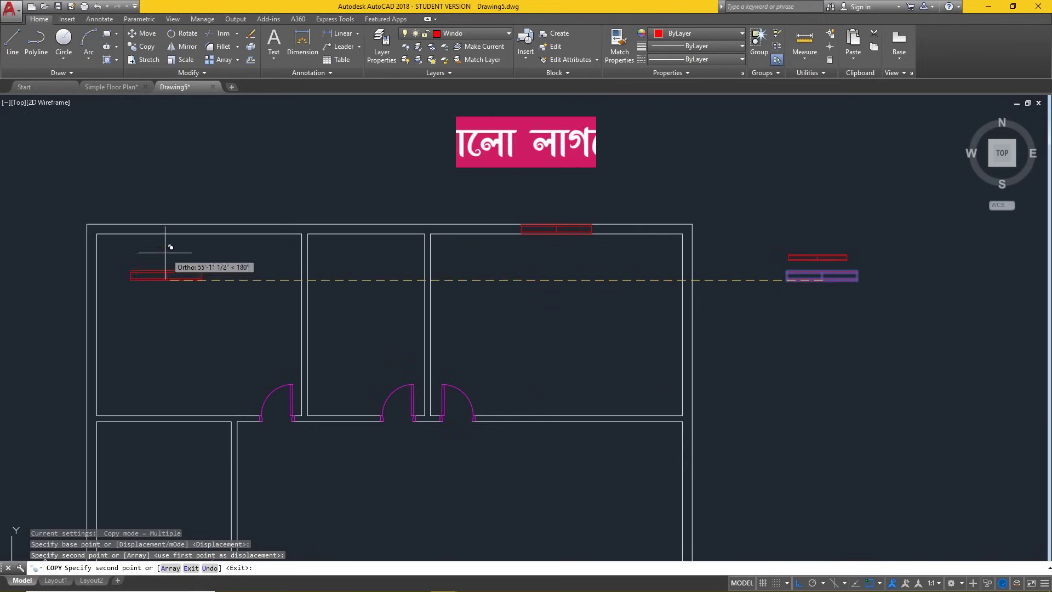
{"action": "left_click", "coordinate": [199, 230]}
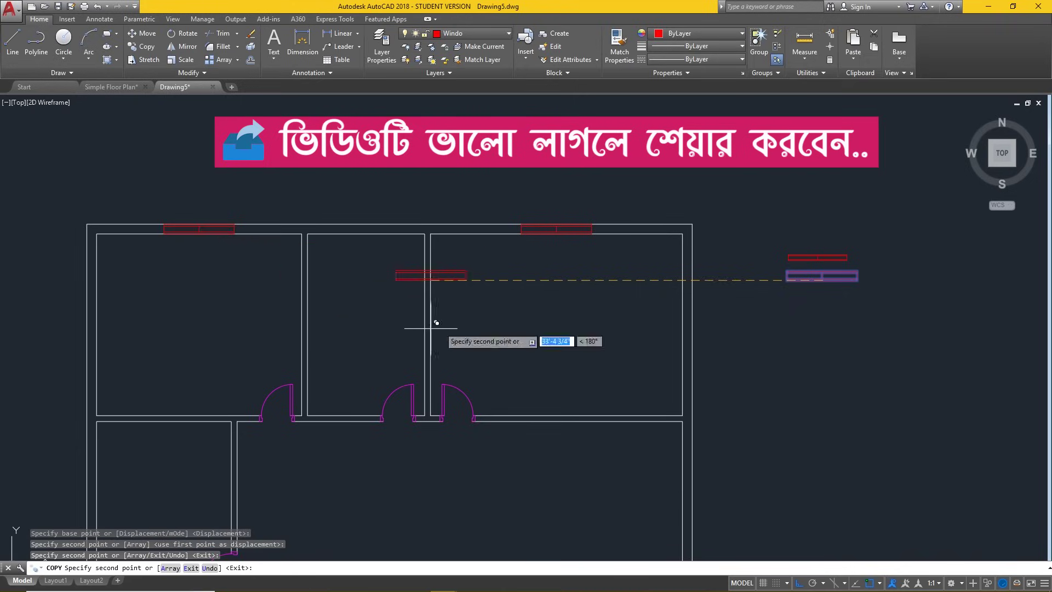
{"action": "scroll", "coordinate": [427, 384], "scroll_direction": "down", "scroll_amount": 3}
{"action": "scroll", "coordinate": [396, 421], "scroll_direction": "up", "scroll_amount": 5}
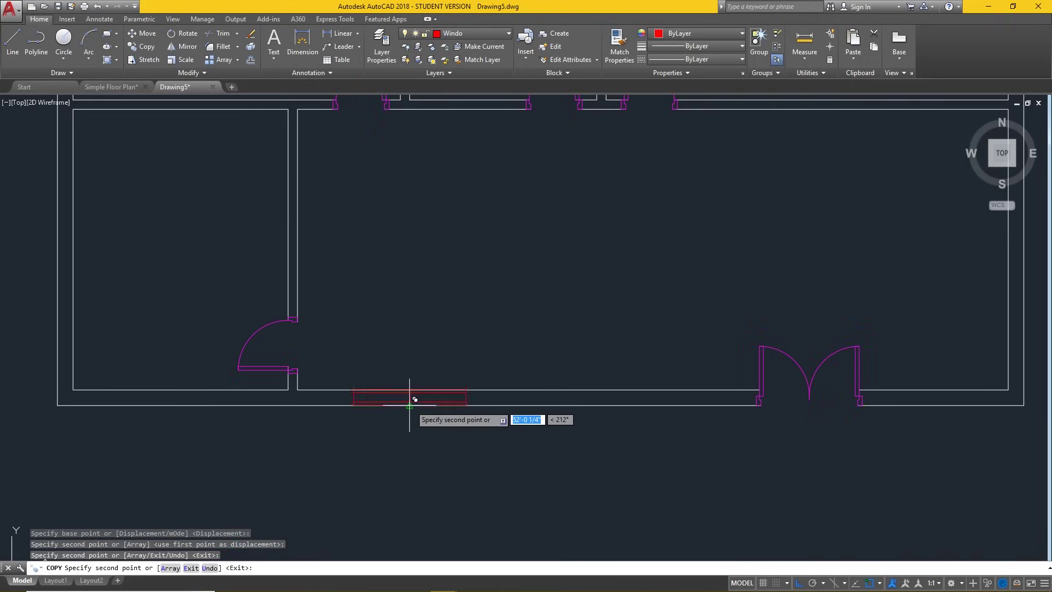
{"action": "left_click", "coordinate": [409, 405]}
{"action": "scroll", "coordinate": [251, 439], "scroll_direction": "down", "scroll_amount": 2}
{"action": "scroll", "coordinate": [275, 439], "scroll_direction": "down", "scroll_amount": 2}
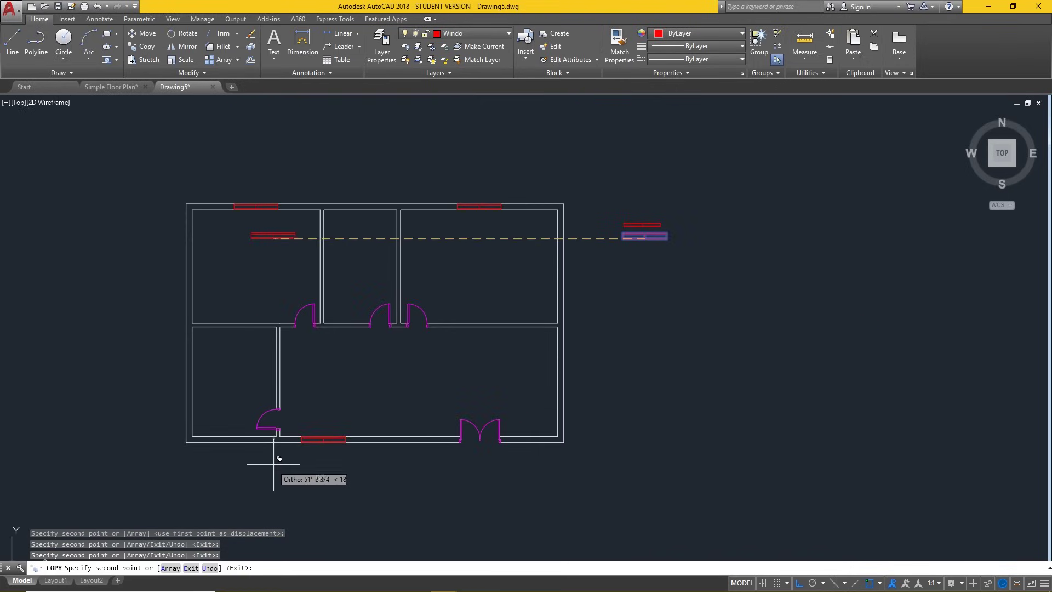
{"action": "key", "text": "Escape"}
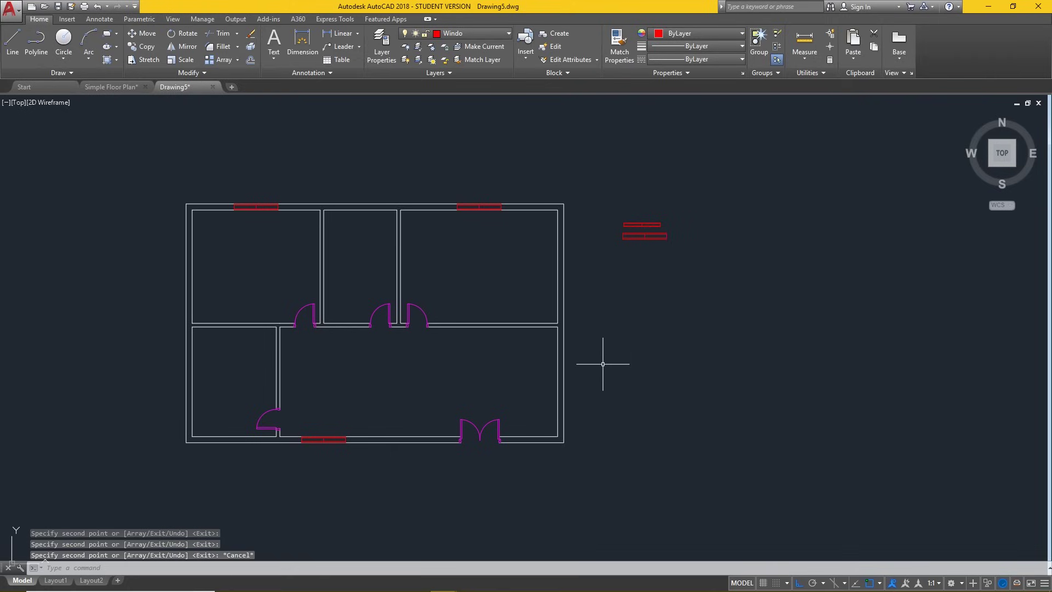
Rotate the lower red window sample about its right end to a vertical position
{"action": "type", "text": "m"}
{"action": "key", "text": "Return"}
{"action": "left_click", "coordinate": [704, 287]}
{"action": "left_click", "coordinate": [608, 229]}
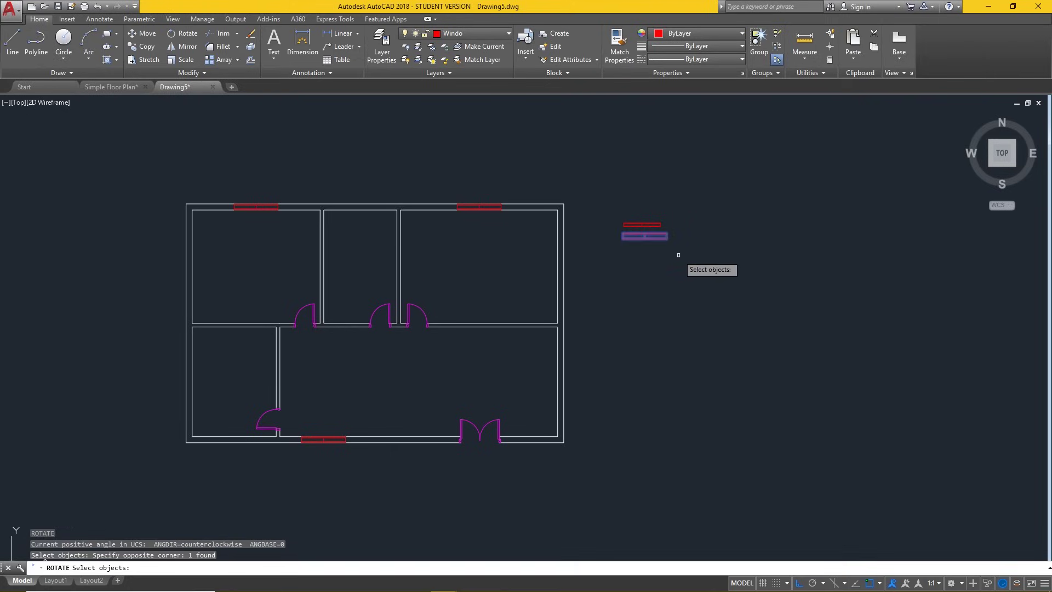
{"action": "key", "text": "Return"}
{"action": "left_click", "coordinate": [666, 237]}
{"action": "left_click", "coordinate": [688, 342]}
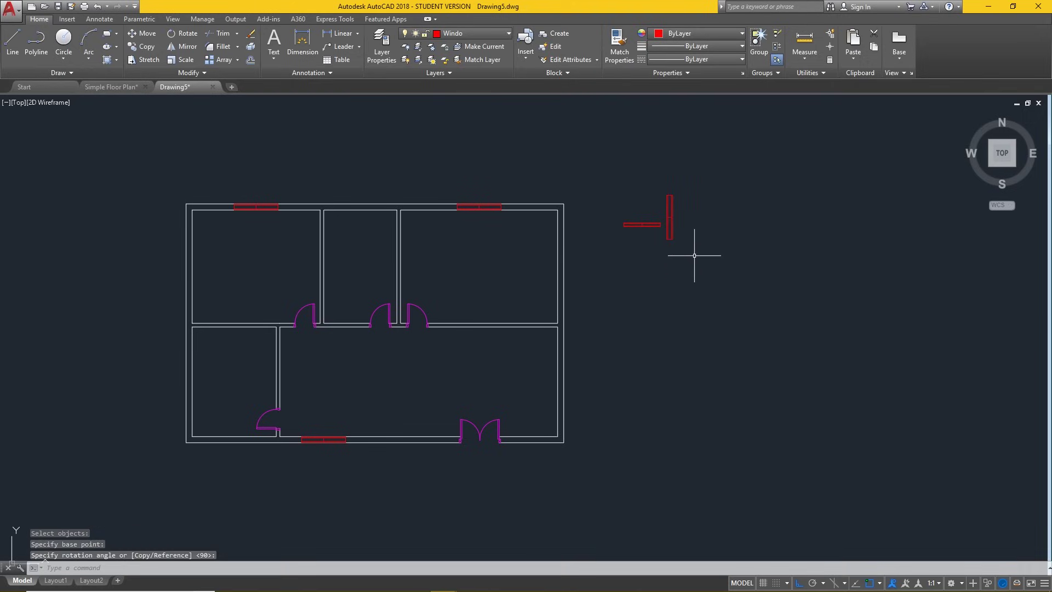
Copy the vertical window into the upper-right room's outer wall and zoom out to the whole plan
{"action": "type", "text": "p"}
{"action": "key", "text": "Return"}
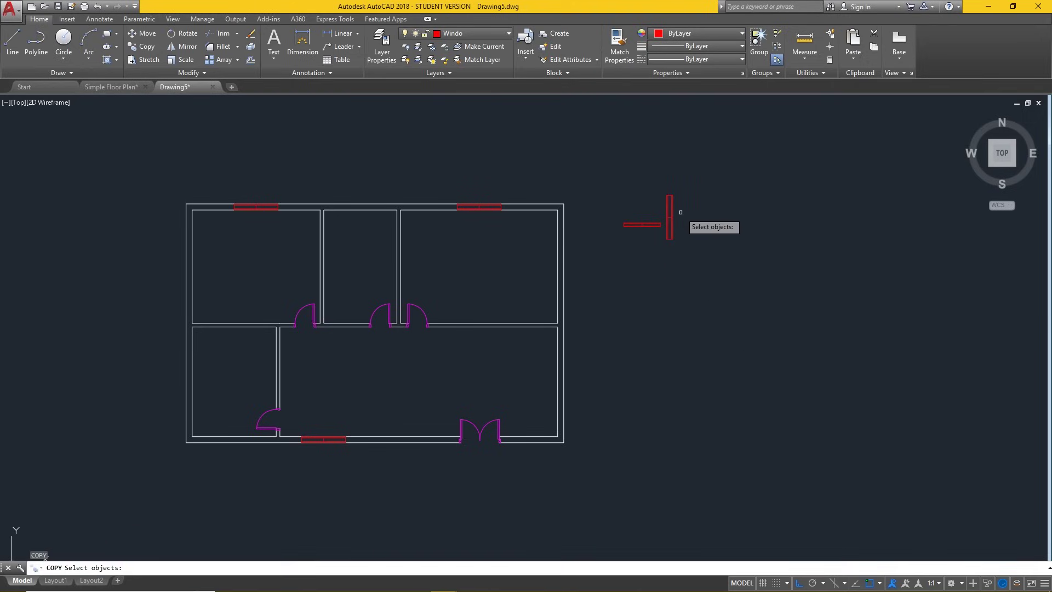
{"action": "left_click", "coordinate": [669, 217]}
{"action": "scroll", "coordinate": [669, 212], "scroll_direction": "up", "scroll_amount": 6}
{"action": "key", "text": "Return"}
{"action": "left_click", "coordinate": [662, 231]}
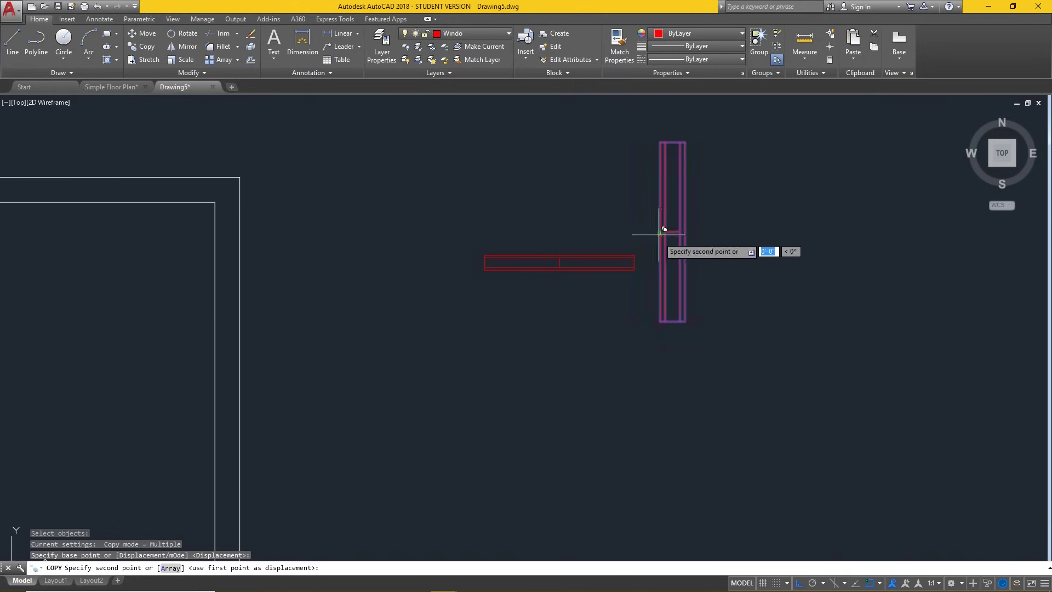
{"action": "left_click", "coordinate": [216, 432]}
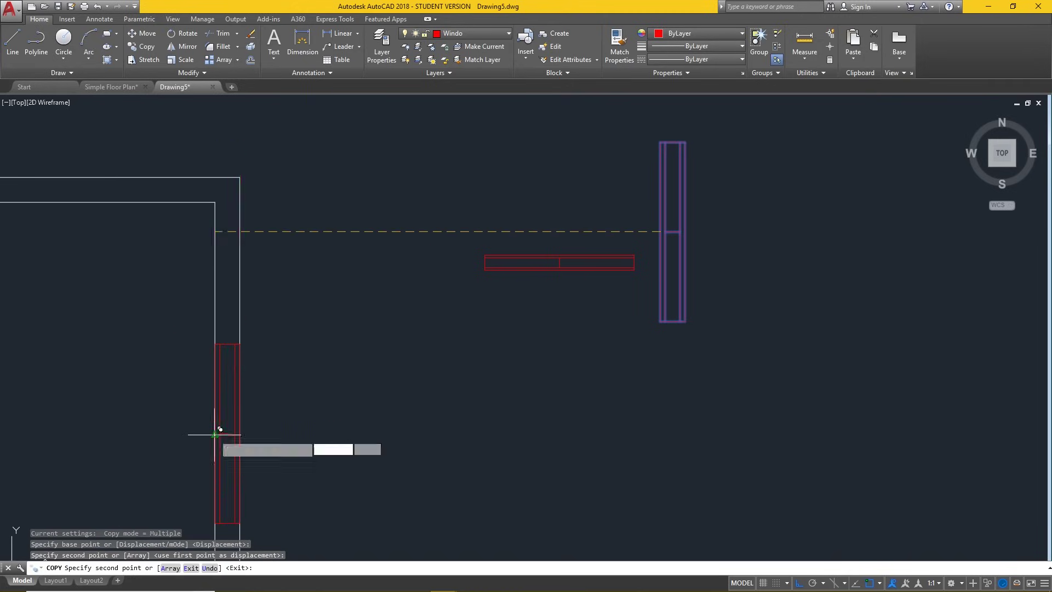
{"action": "scroll", "coordinate": [329, 372], "scroll_direction": "down", "scroll_amount": 5}
{"action": "mouse_move", "coordinate": [391, 388]}
{"action": "middle_mouse_down"}
{"action": "mouse_move", "coordinate": [540, 352]}
{"action": "mouse_move", "coordinate": [716, 277]}
{"action": "middle_mouse_up"}
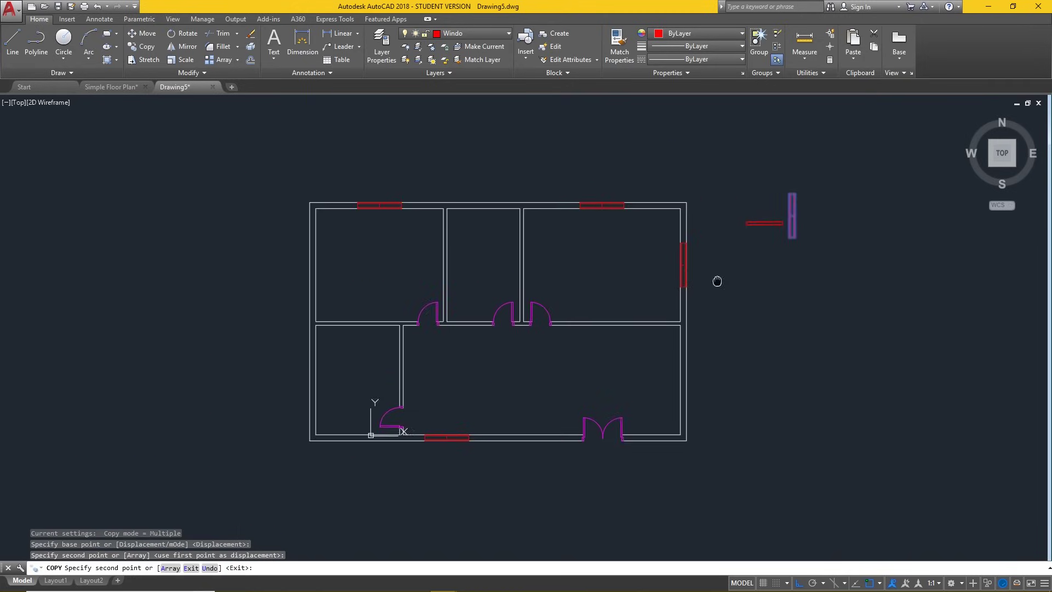
{"action": "key", "text": "Return"}
{"action": "key", "text": "Return"}
{"action": "left_click", "coordinate": [792, 232]}
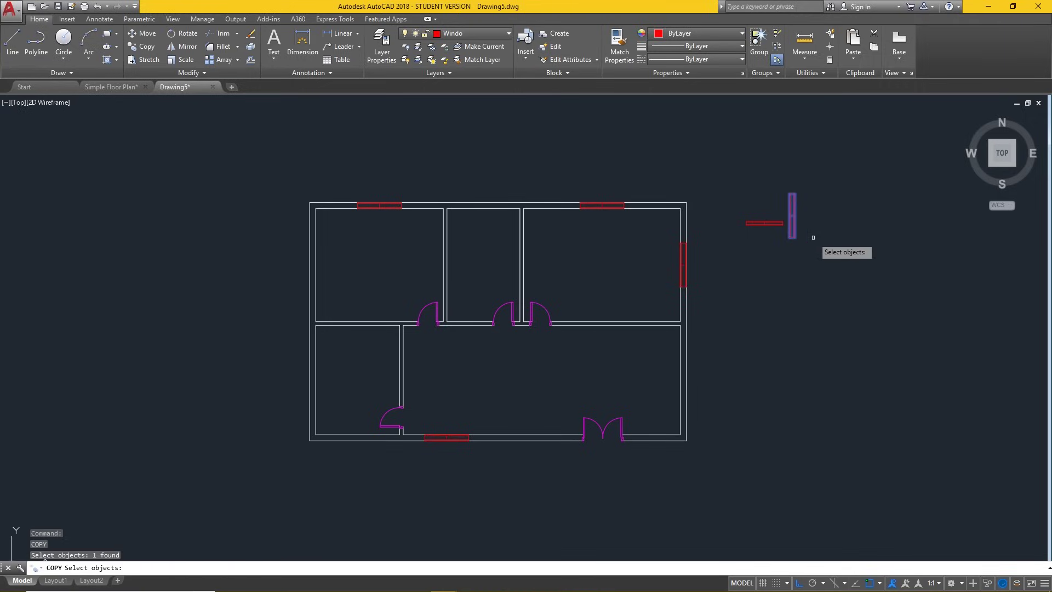
{"action": "key", "text": "Escape"}
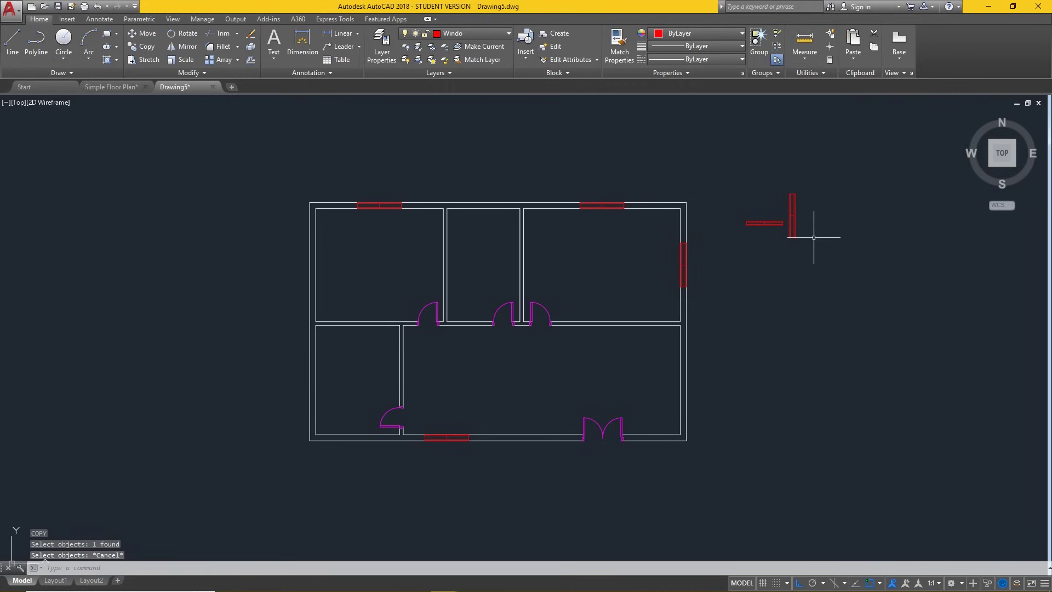
Copy the vertical red window into the left outer wall of the upper-left and lower-left rooms
{"action": "key", "text": "Return"}
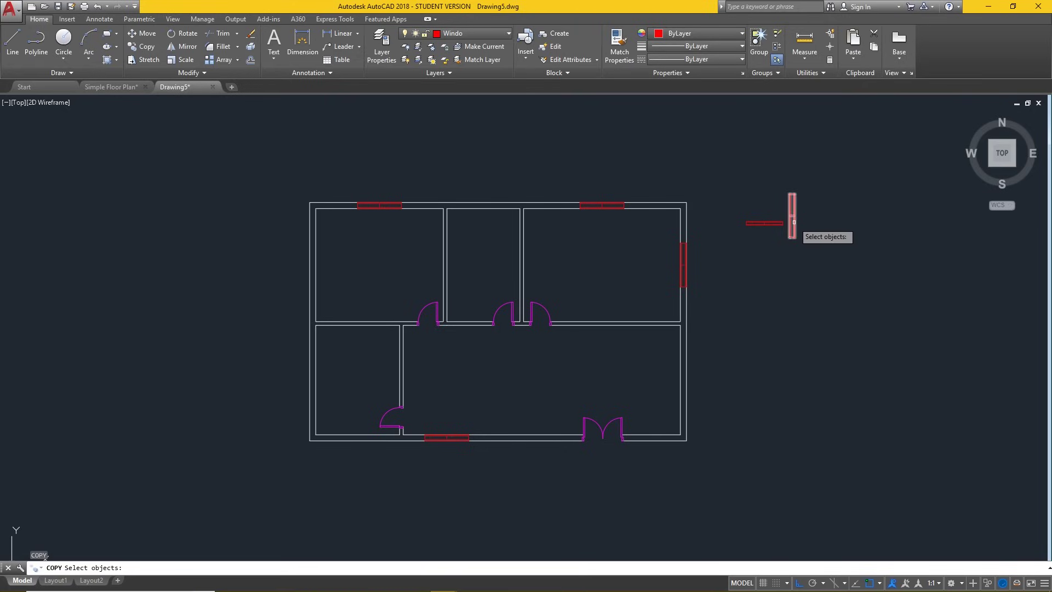
{"action": "left_click", "coordinate": [793, 222]}
{"action": "scroll", "coordinate": [796, 221], "scroll_direction": "up", "scroll_amount": 4}
{"action": "scroll", "coordinate": [783, 219], "scroll_direction": "up", "scroll_amount": 2}
{"action": "key", "text": "Return"}
{"action": "left_click", "coordinate": [798, 221]}
{"action": "scroll", "coordinate": [798, 221], "scroll_direction": "down", "scroll_amount": 6}
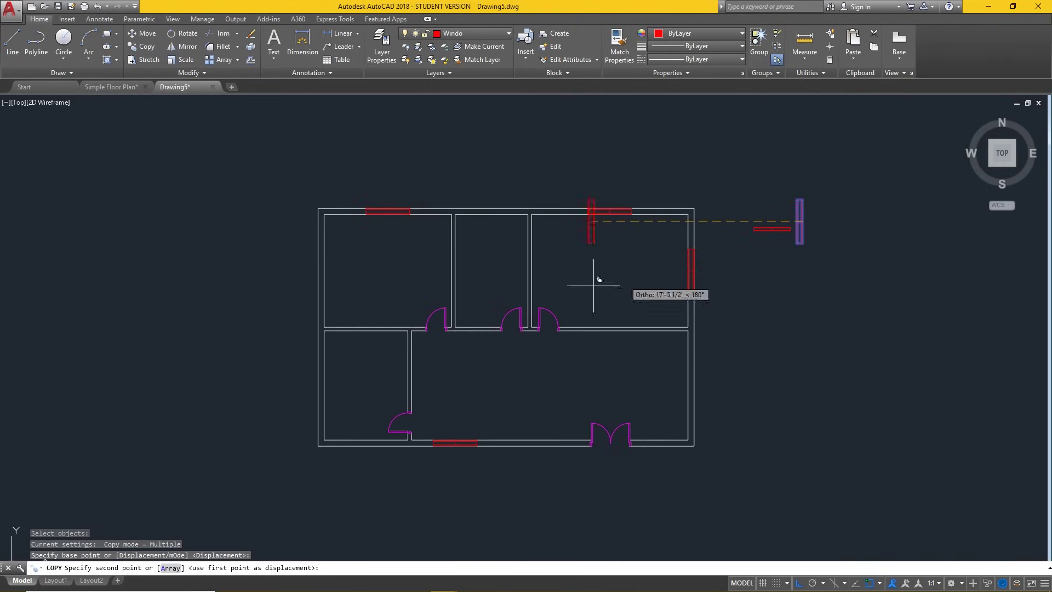
{"action": "left_click", "coordinate": [321, 271]}
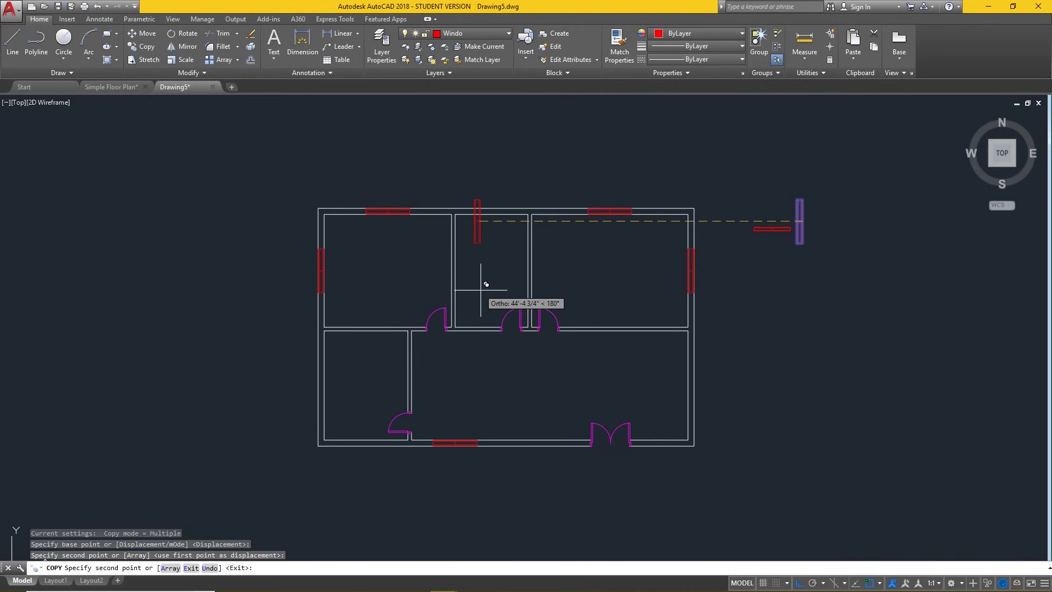
{"action": "left_click", "coordinate": [324, 385]}
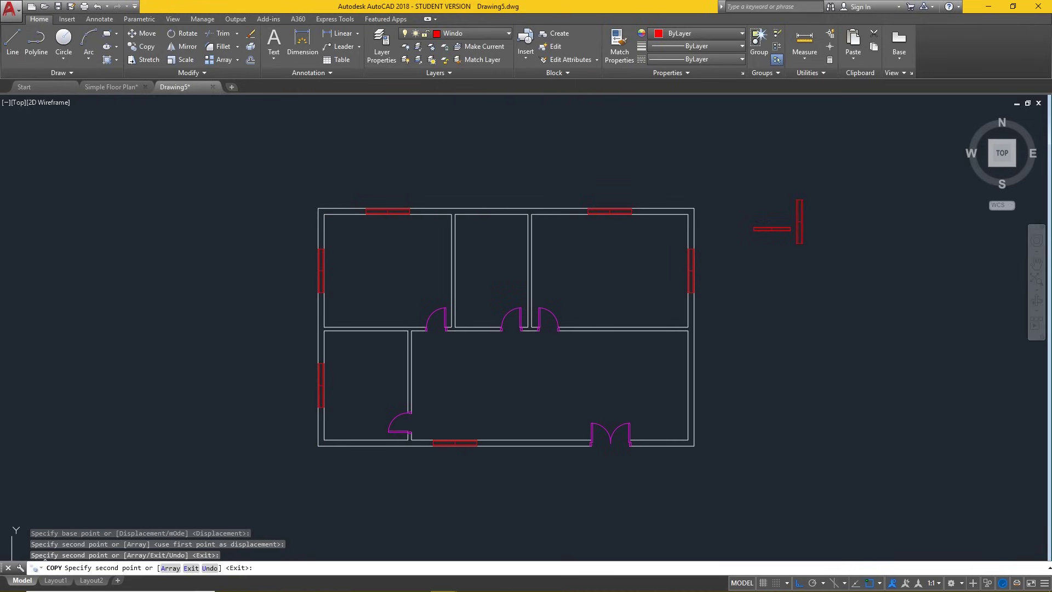
{"action": "key", "text": "Escape"}
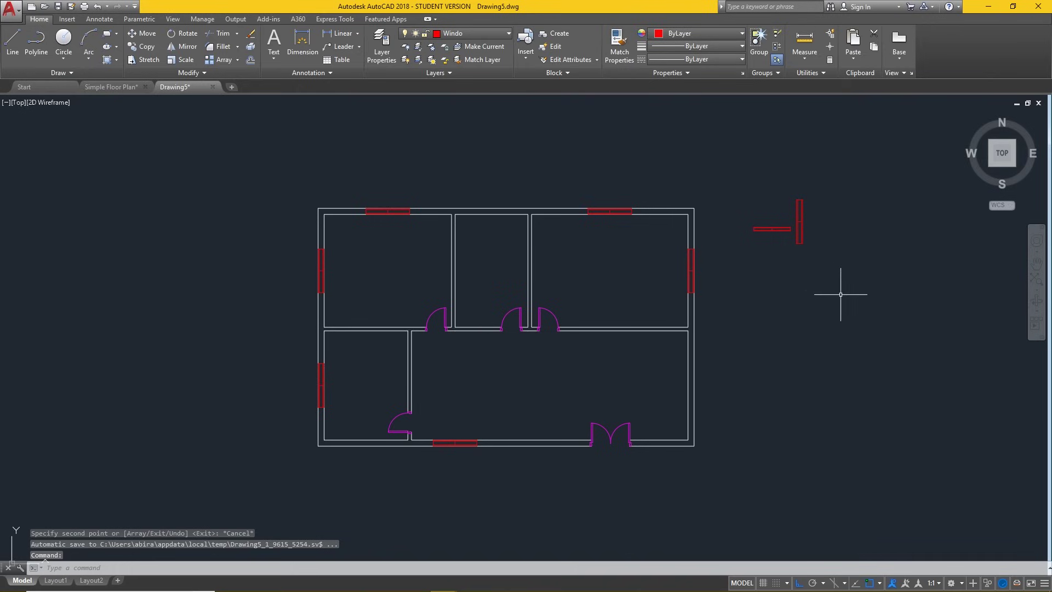
Erase the spare vertical window and copy the horizontal window into the interior wall below the right room
{"action": "left_click_drag", "start_coordinate": [832, 290], "coordinate": [795, 191]}
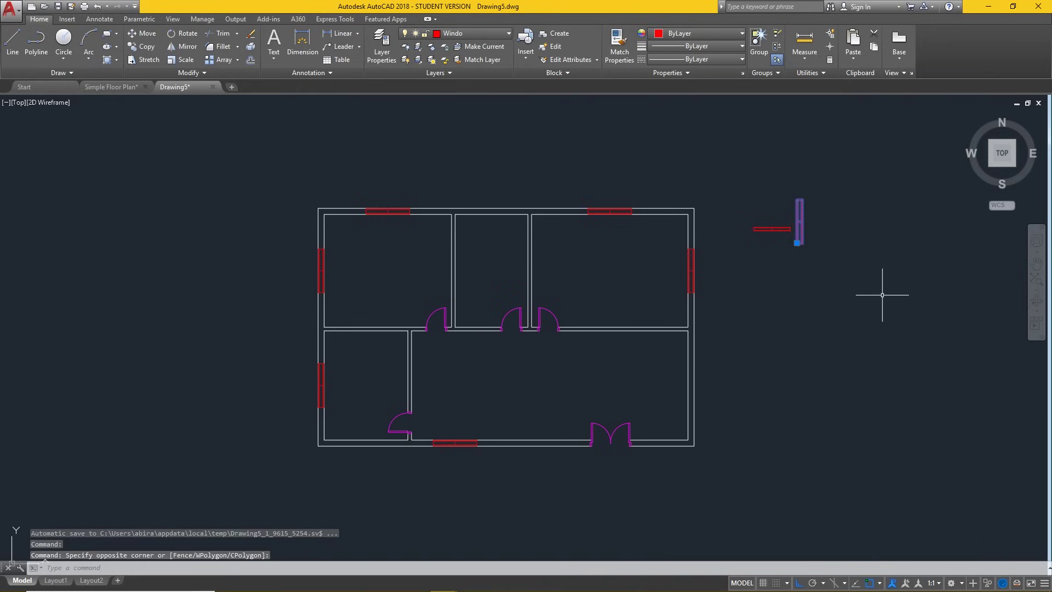
{"action": "key", "text": "Delete"}
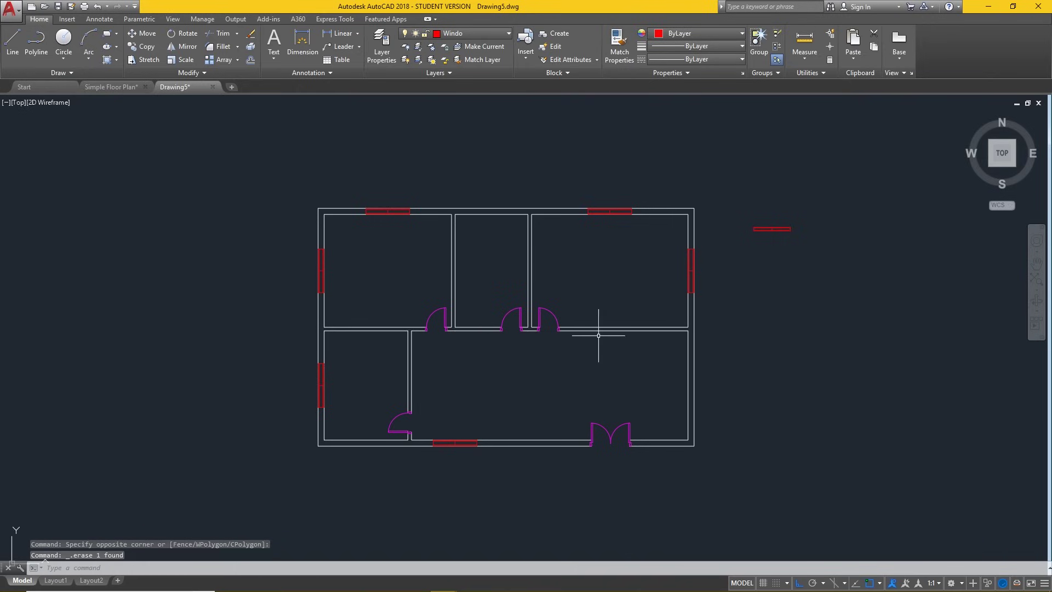
{"action": "type", "text": "cp"}
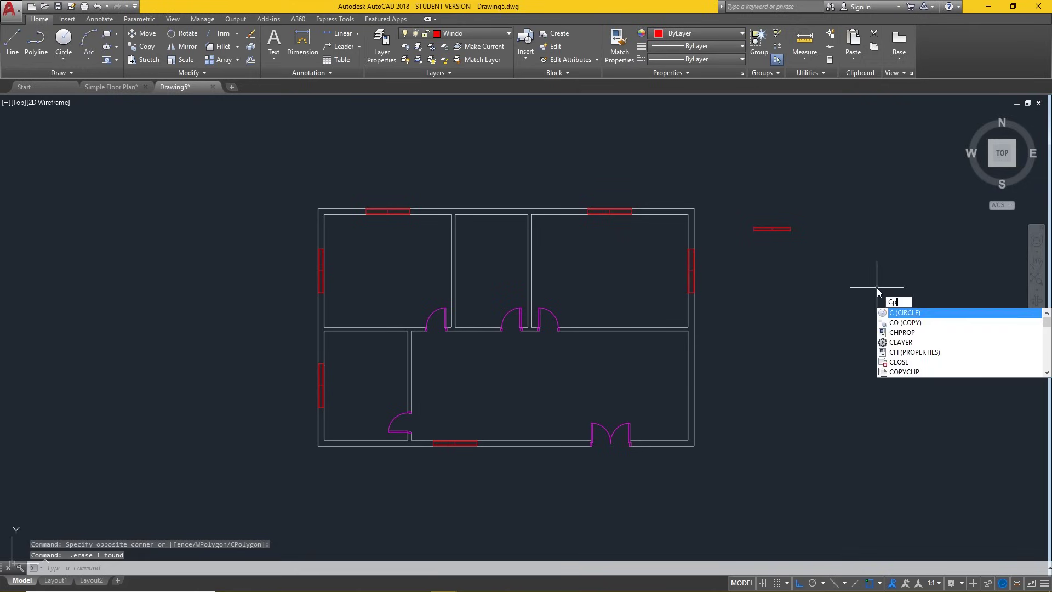
{"action": "key", "text": "Return"}
{"action": "mouse_move", "coordinate": [856, 316]}
{"action": "left_mouse_down"}
{"action": "mouse_move", "coordinate": [741, 174]}
{"action": "mouse_move", "coordinate": [765, 202]}
{"action": "left_mouse_up"}
{"action": "key", "text": "Return"}
{"action": "scroll", "coordinate": [767, 208], "scroll_direction": "up", "scroll_amount": 3}
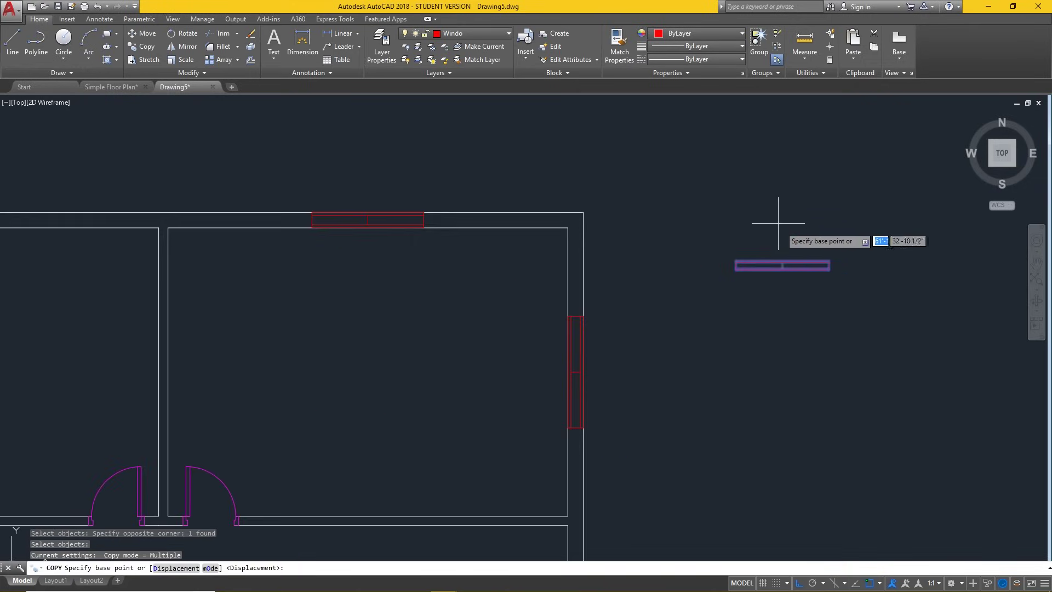
{"action": "left_click", "coordinate": [784, 263]}
{"action": "scroll", "coordinate": [784, 266], "scroll_direction": "down", "scroll_amount": 5}
{"action": "scroll", "coordinate": [665, 350], "scroll_direction": "up", "scroll_amount": 4}
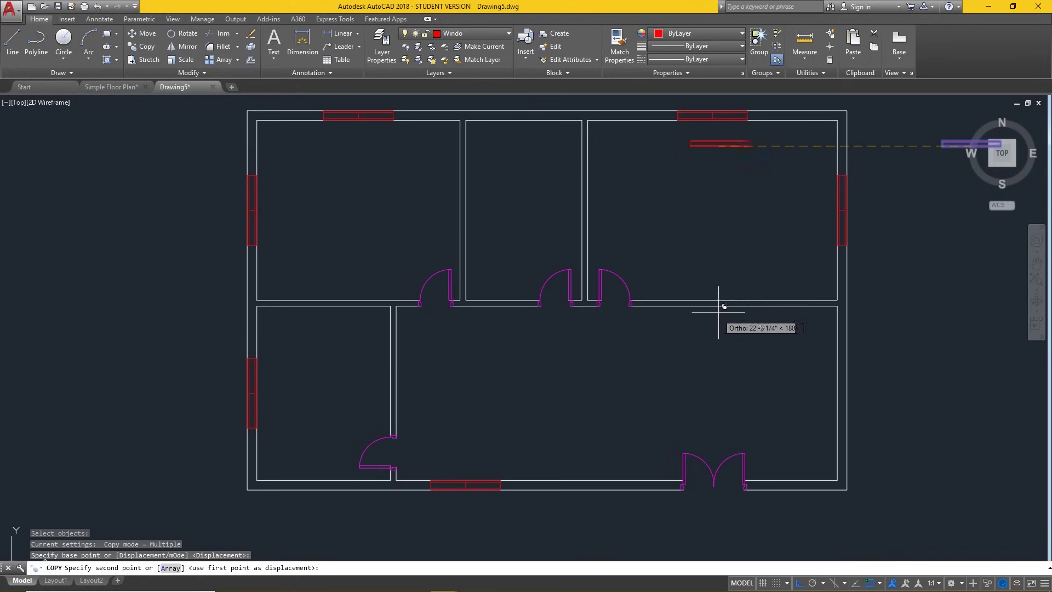
{"action": "left_click", "coordinate": [732, 303]}
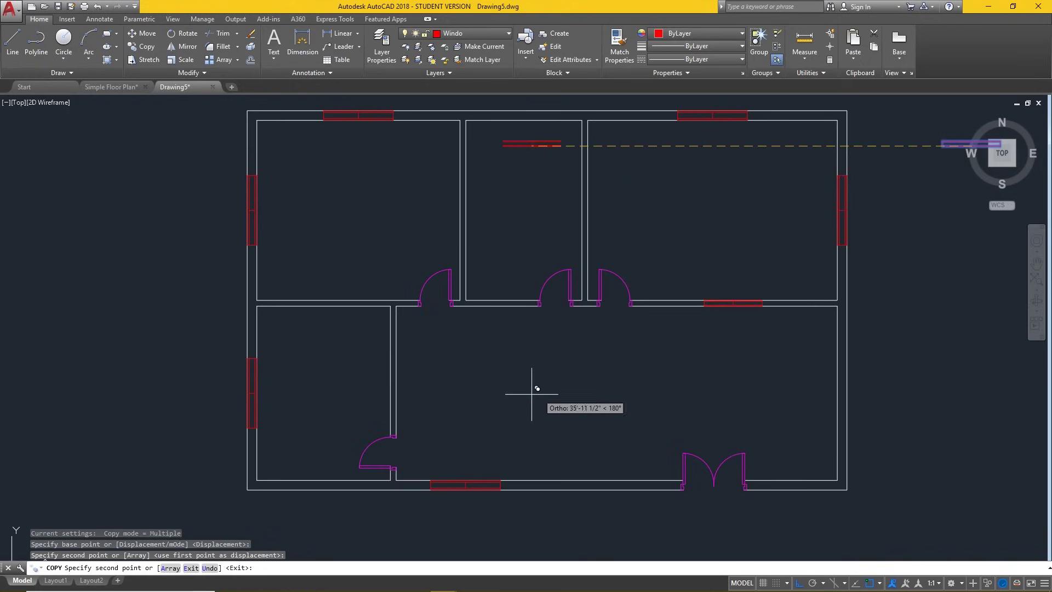
{"action": "key", "text": "Return"}
Rotate the spare window block 270° so it stands upright
{"action": "scroll", "coordinate": [347, 389], "scroll_direction": "down", "scroll_amount": 2}
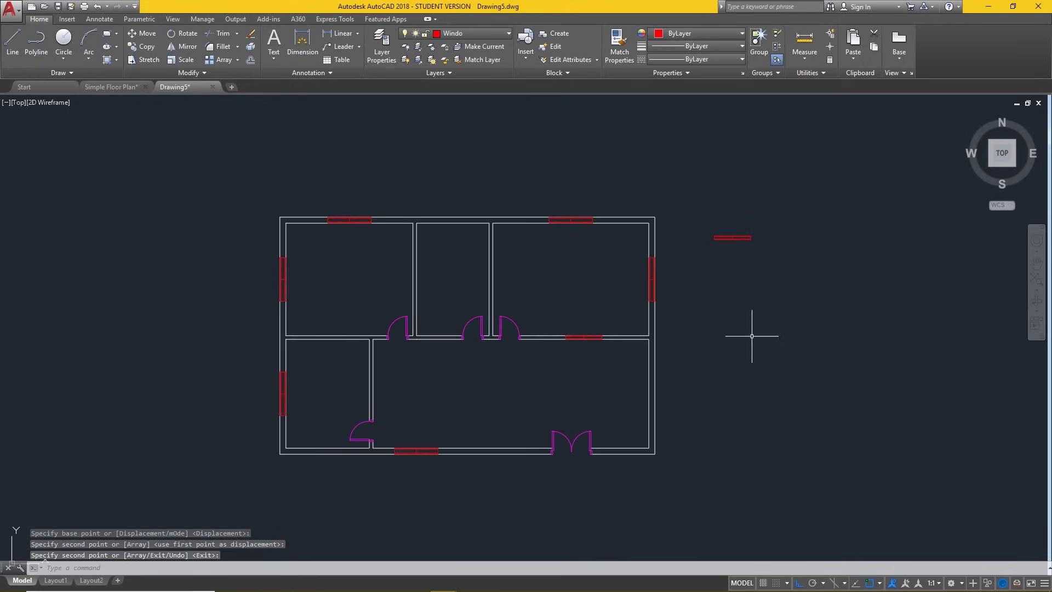
{"action": "type", "text": "ro"}
{"action": "key", "text": "Return"}
{"action": "left_click", "coordinate": [786, 319]}
{"action": "left_click", "coordinate": [729, 228]}
{"action": "key", "text": "Return"}
{"action": "left_click", "coordinate": [715, 237]}
{"action": "left_click", "coordinate": [738, 343]}
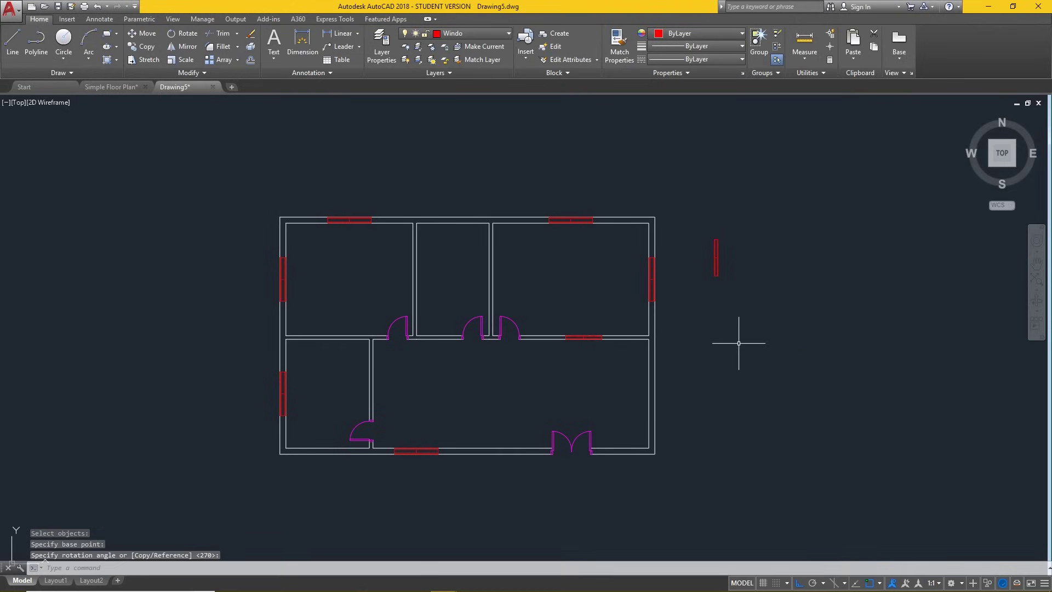
Copy the upright window into the wall between the lower rooms
{"action": "type", "text": "cp"}
{"action": "key", "text": "Return"}
{"action": "left_click", "coordinate": [743, 313]}
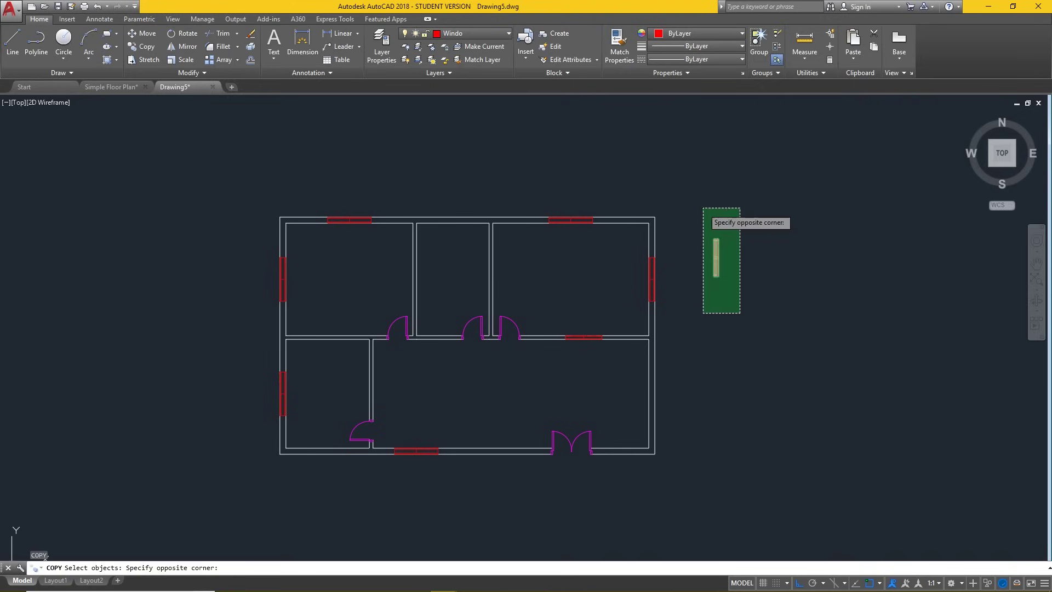
{"action": "left_click", "coordinate": [704, 207]}
{"action": "key", "text": "Return"}
{"action": "scroll", "coordinate": [716, 254], "scroll_direction": "up", "scroll_amount": 4}
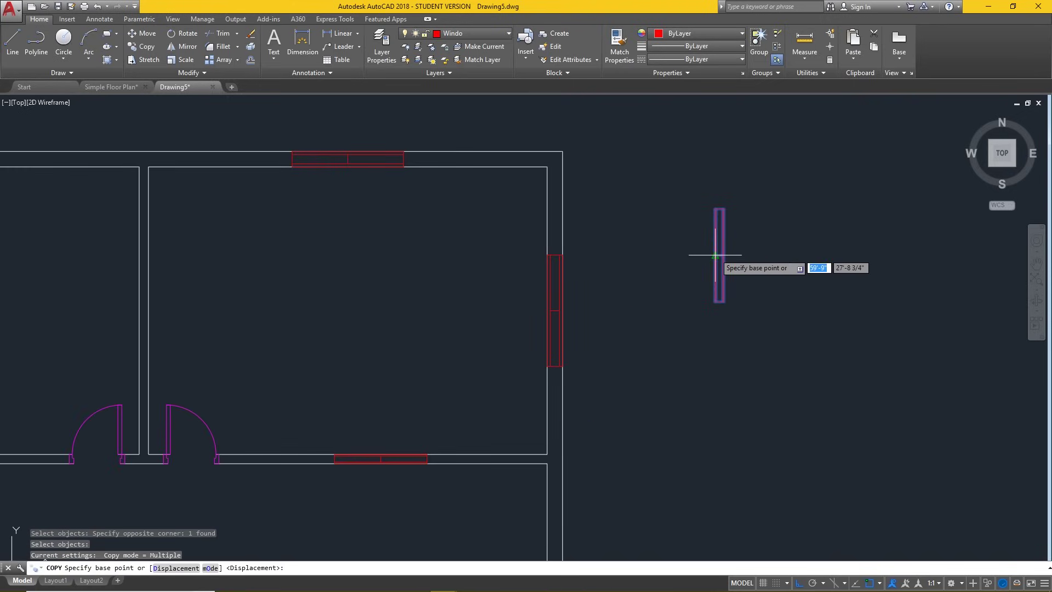
{"action": "left_click", "coordinate": [716, 254]}
{"action": "scroll", "coordinate": [721, 250], "scroll_direction": "down", "scroll_amount": 5}
{"action": "scroll", "coordinate": [505, 335], "scroll_direction": "up", "scroll_amount": 5}
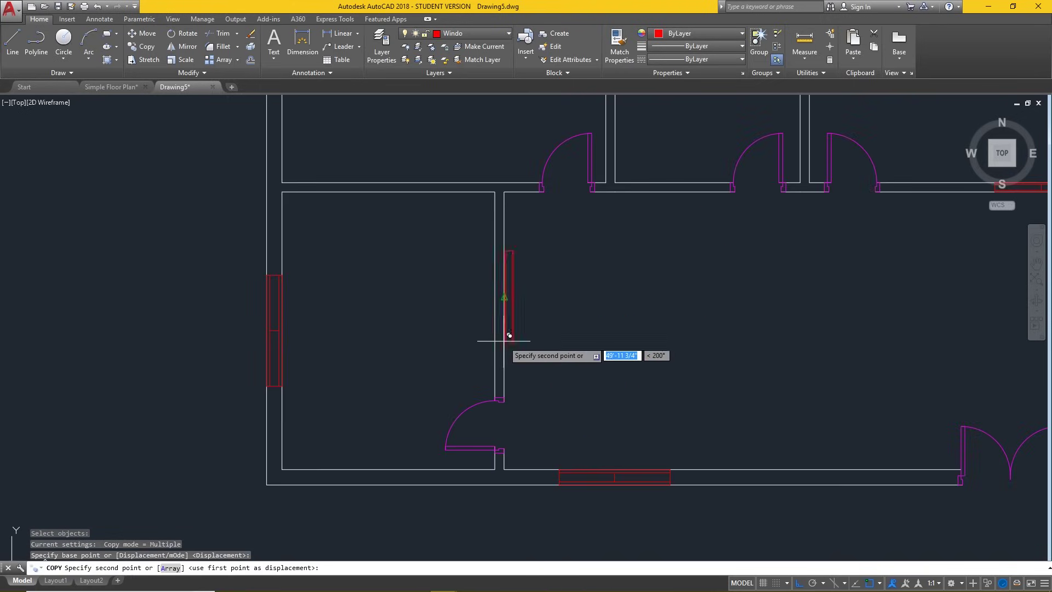
{"action": "left_click", "coordinate": [494, 296]}
{"action": "key", "text": "Escape"}
Delete the spare window sample and pan the floor plan to the left
{"action": "scroll", "coordinate": [456, 363], "scroll_direction": "down", "scroll_amount": 4}
{"action": "left_click", "coordinate": [858, 306]}
{"action": "left_click", "coordinate": [806, 176]}
{"action": "key", "text": "Delete"}
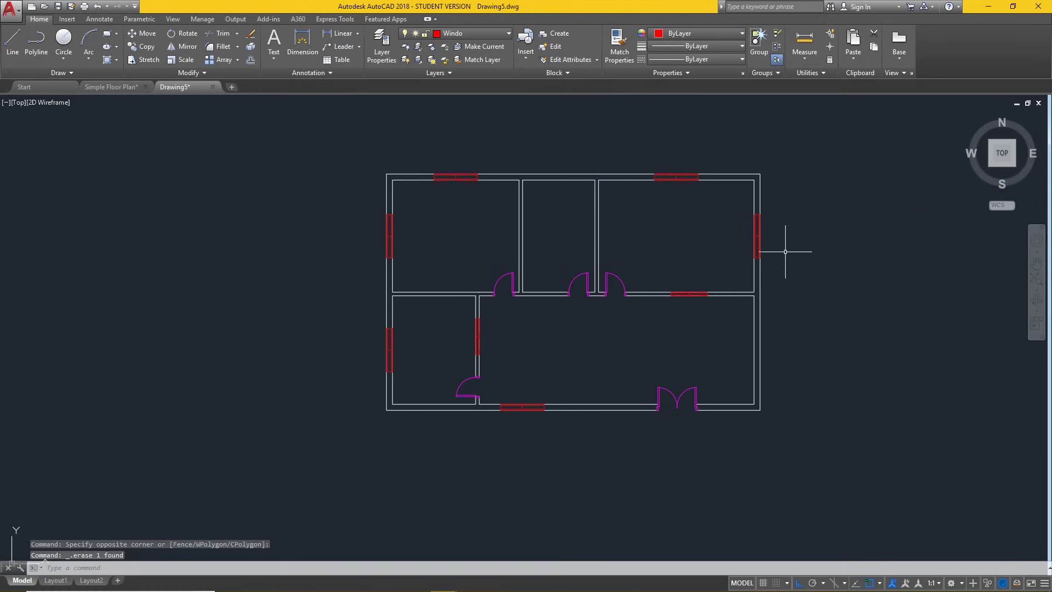
{"action": "middle_click_drag", "start_coordinate": [850, 261], "coordinate": [674, 310]}
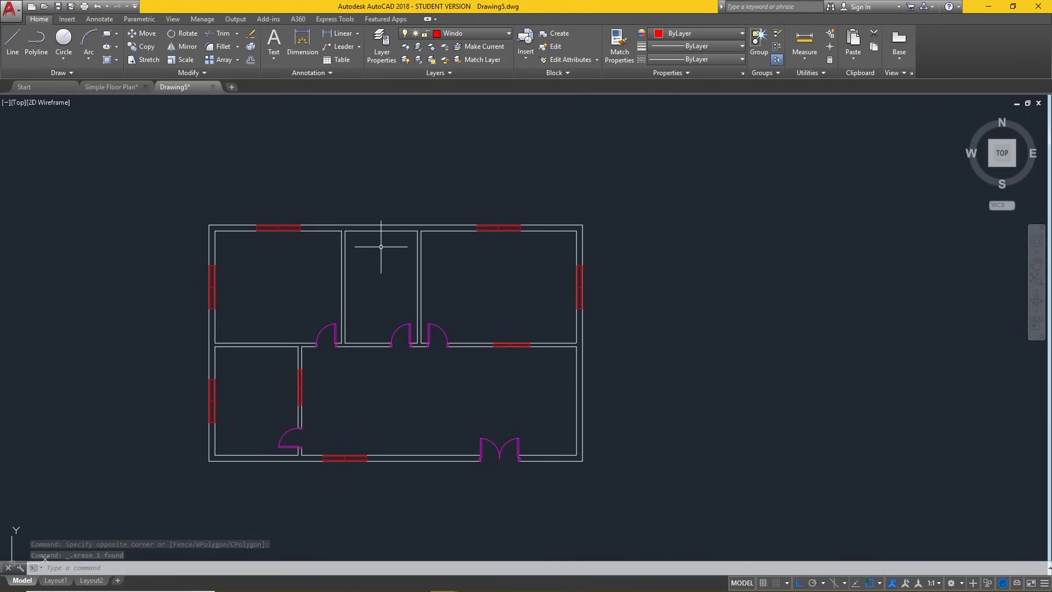
Offset the small room's top wall line 6', then offset the new line 6" to form a double-line partition
{"action": "type", "text": "o"}
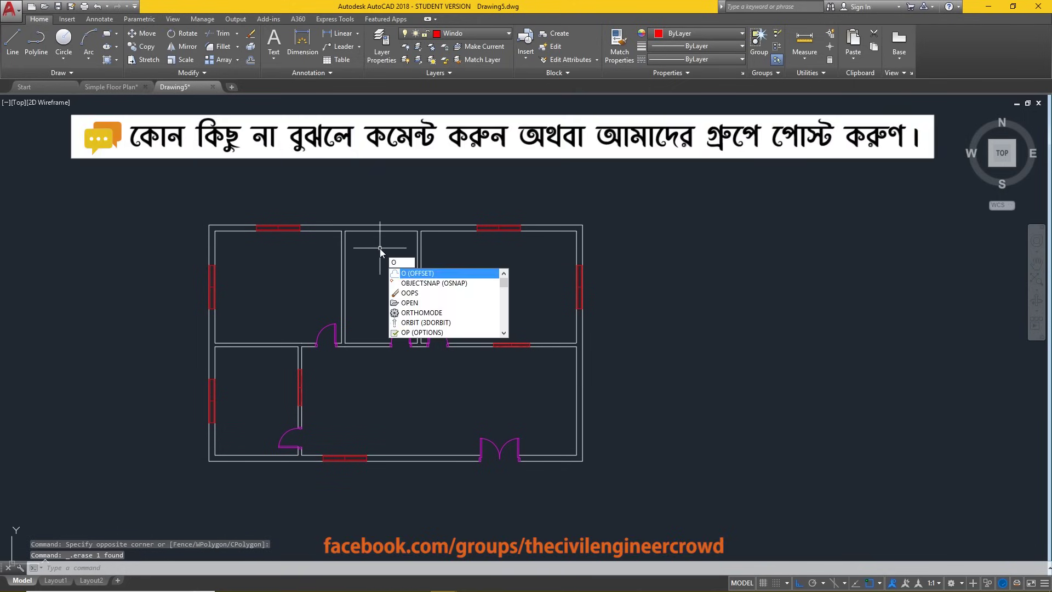
{"action": "key", "text": "Return"}
{"action": "type", "text": "6"}
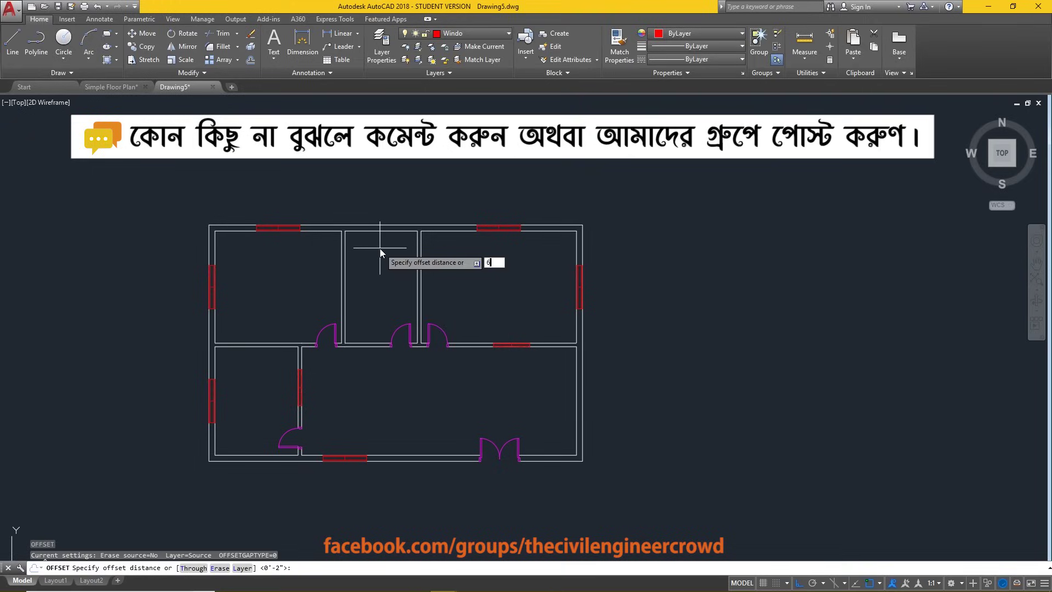
{"action": "key", "text": "Return"}
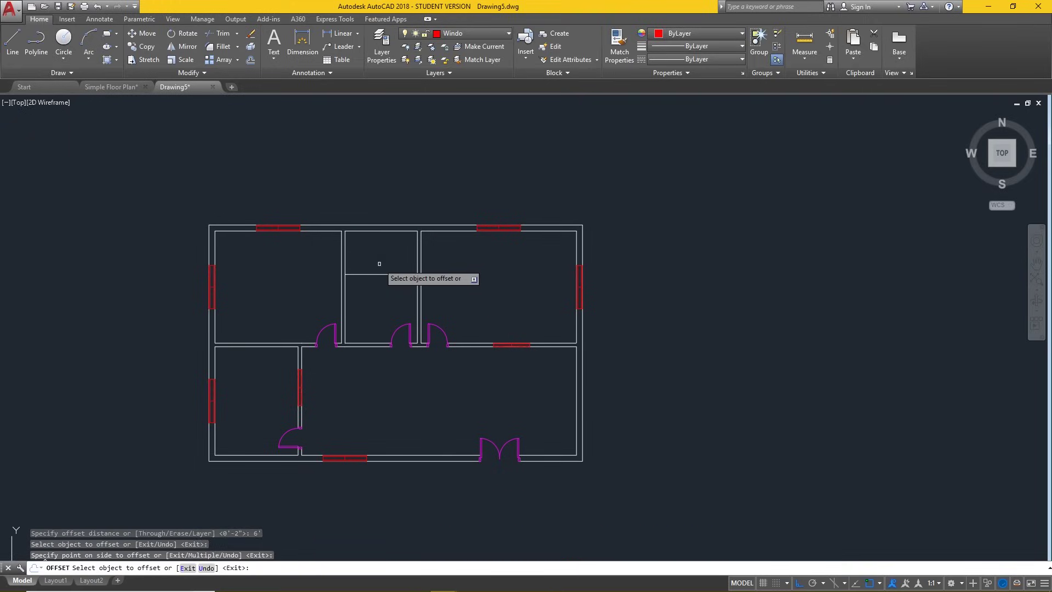
{"action": "key", "text": "Return"}
{"action": "key", "text": "Return"}
{"action": "type", "text": "6"}
{"action": "key", "text": "Return"}
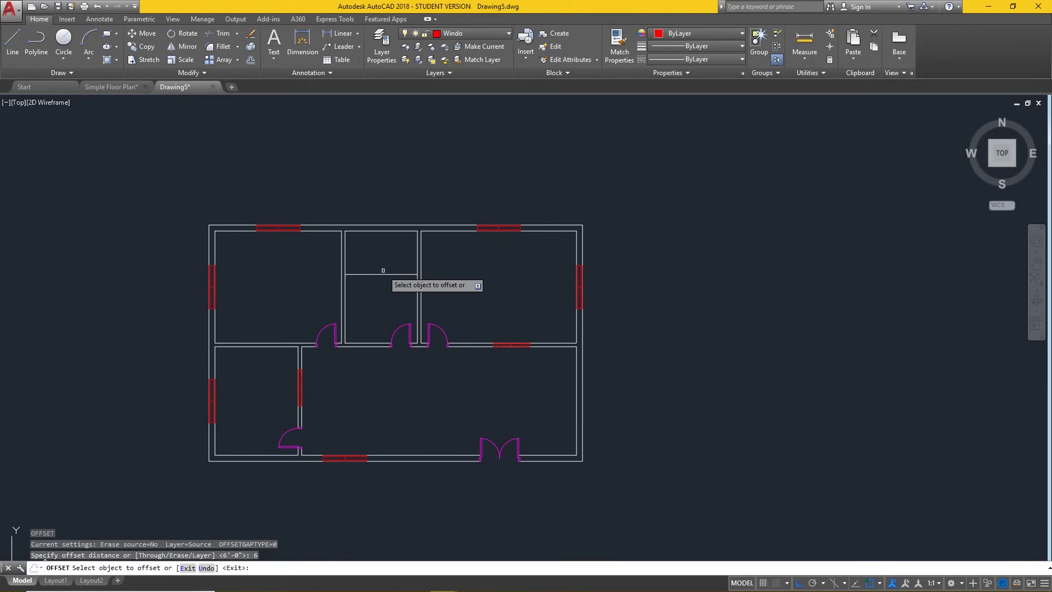
{"action": "left_click", "coordinate": [381, 274]}
{"action": "left_click", "coordinate": [383, 244]}
{"action": "key", "text": "Escape"}
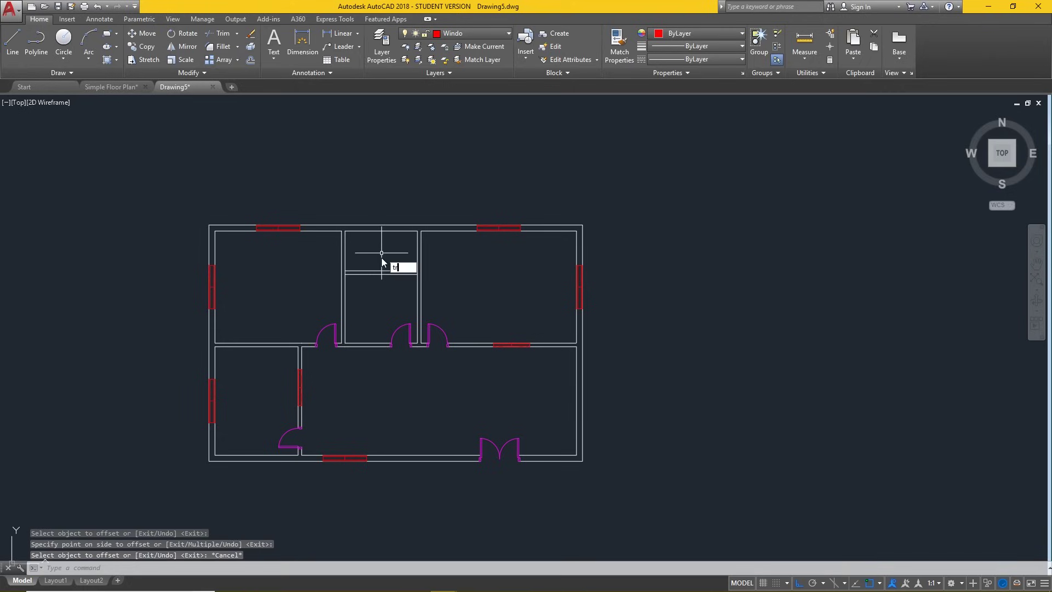
Start trimming the partition's wall lines, then cancel the trim
{"action": "key", "text": "Return"}
{"action": "scroll", "coordinate": [337, 279], "scroll_direction": "up", "scroll_amount": 5}
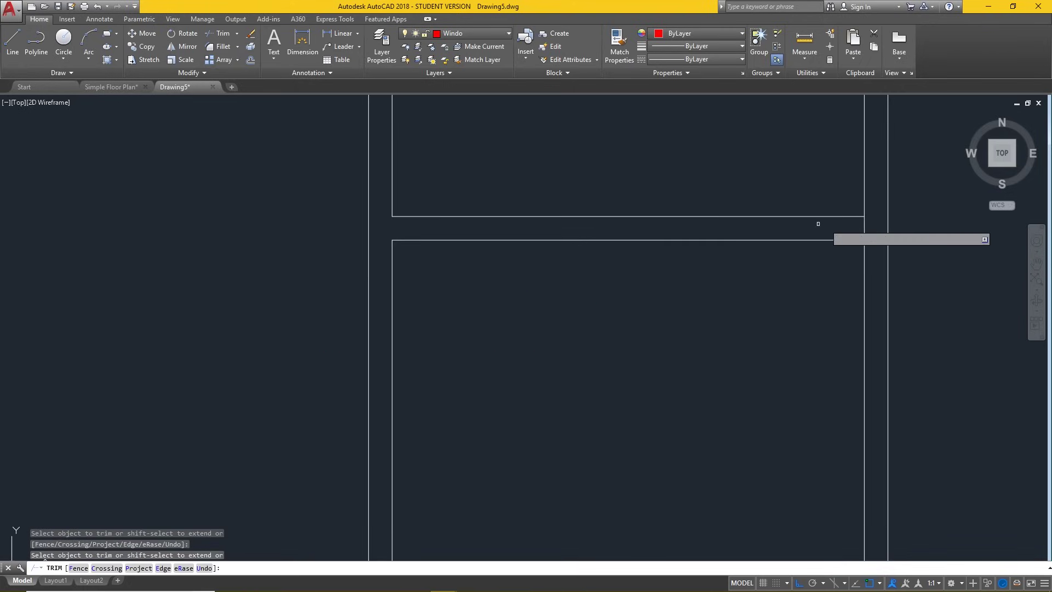
{"action": "key", "text": "Escape"}
{"action": "scroll", "coordinate": [445, 239], "scroll_direction": "down", "scroll_amount": 4}
{"action": "scroll", "coordinate": [442, 245], "scroll_direction": "down", "scroll_amount": 1}
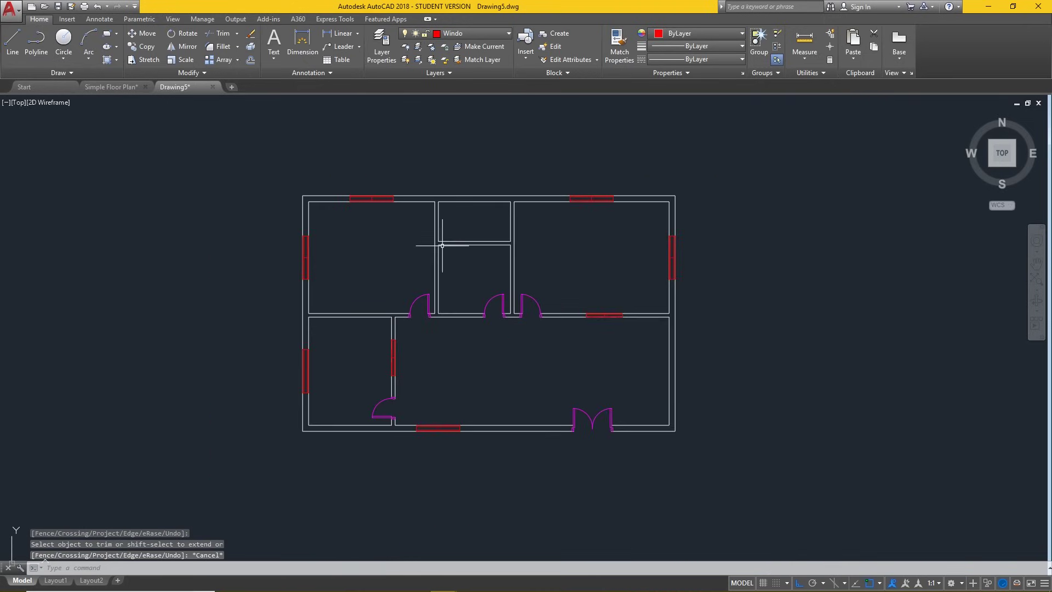